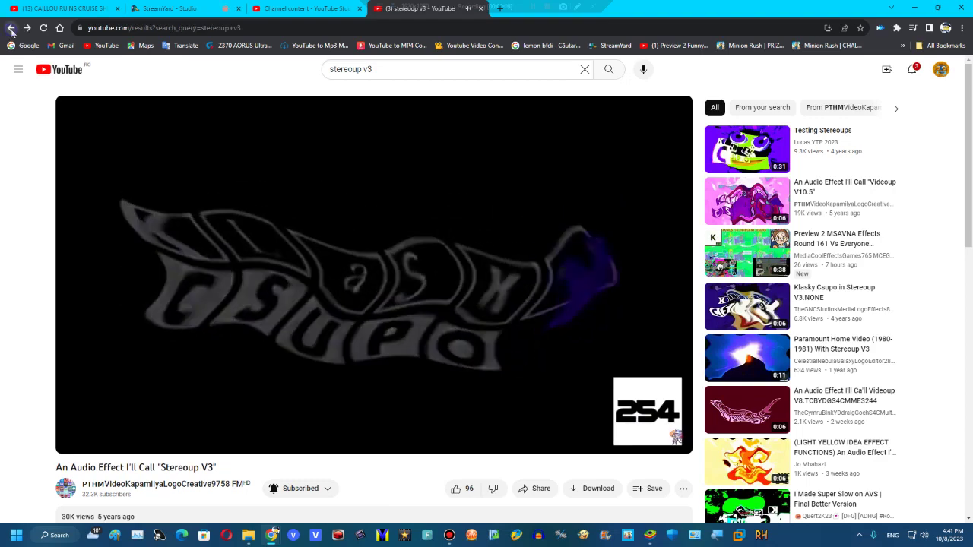
- Go back to the YouTube video "{REQUESTED} How To Do Make Some Stereoup V3" and pause it near its start
{"action": "left_click", "coordinate": [11, 27]}
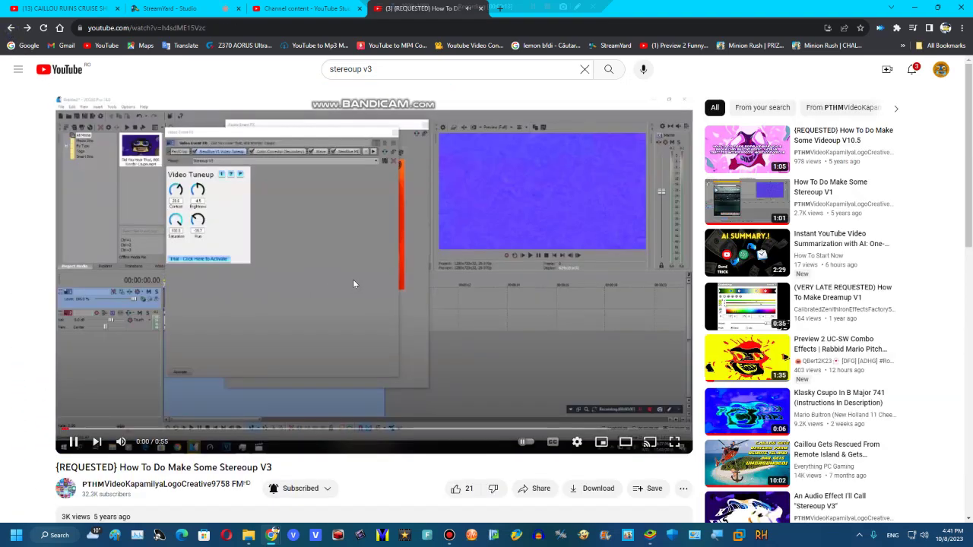
{"action": "left_click", "coordinate": [353, 279]}
{"action": "left_click", "coordinate": [307, 13]}
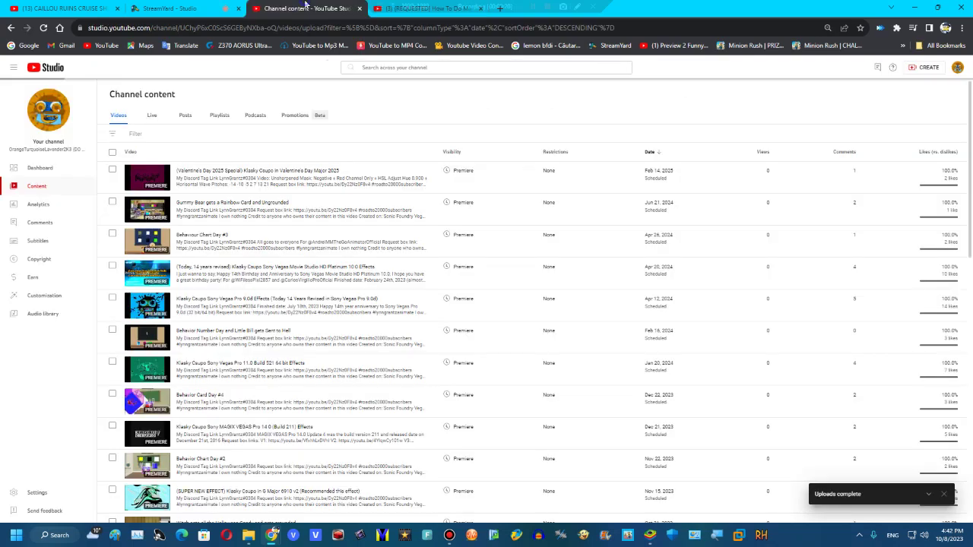
{"action": "left_click", "coordinate": [172, 8]}
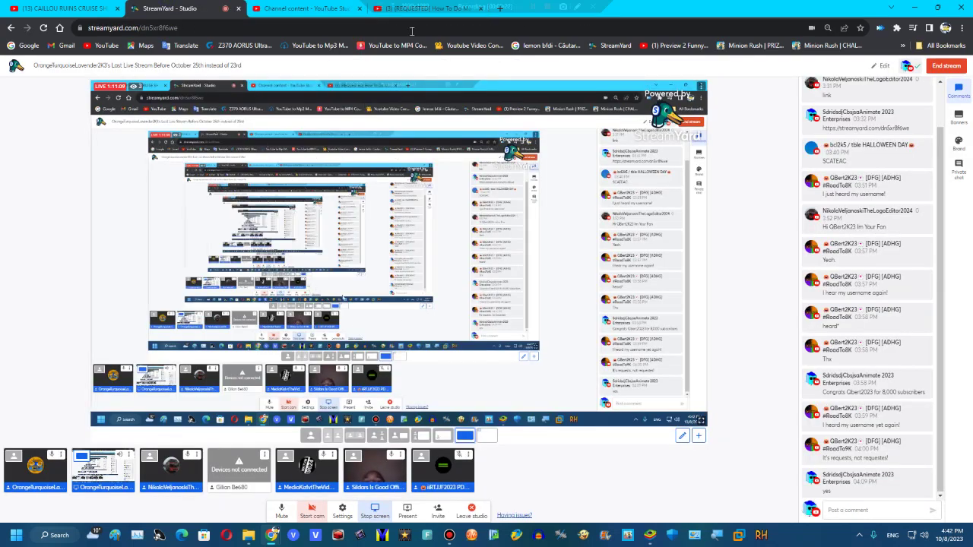
{"action": "left_click", "coordinate": [327, 8]}
{"action": "left_click", "coordinate": [399, 11]}
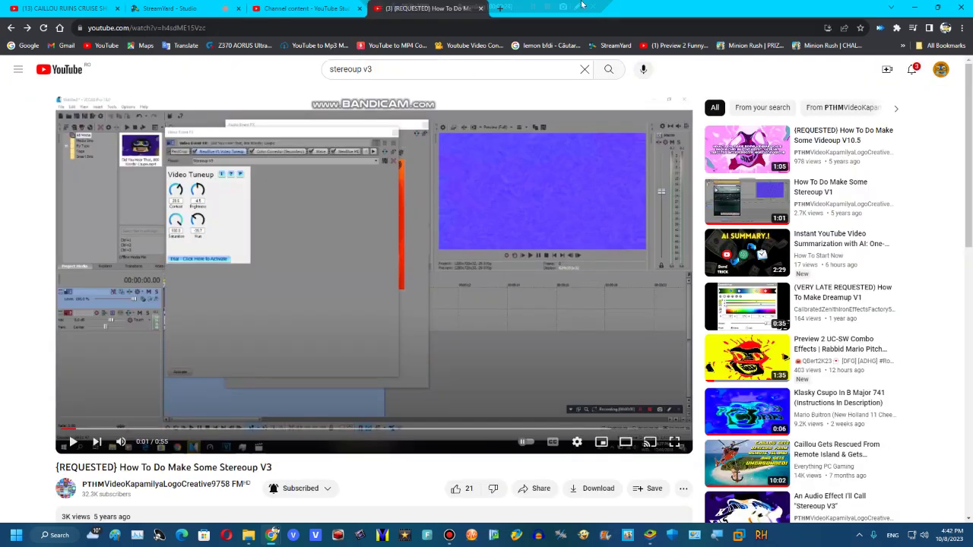
- Clear the desktop beside a smaller browser window that shows the reference video, and launch AVS Video Converter
{"action": "left_click", "coordinate": [936, 12]}
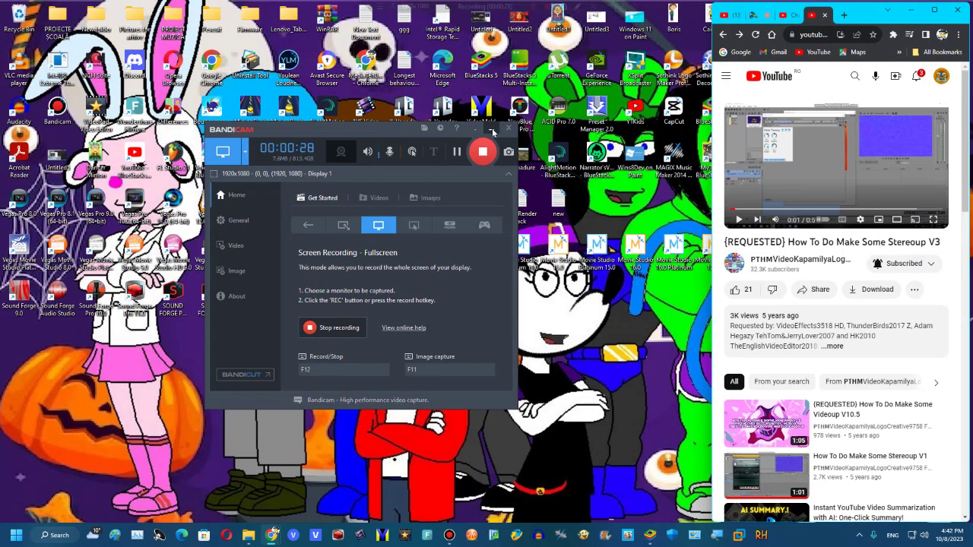
{"action": "left_click", "coordinate": [492, 128]}
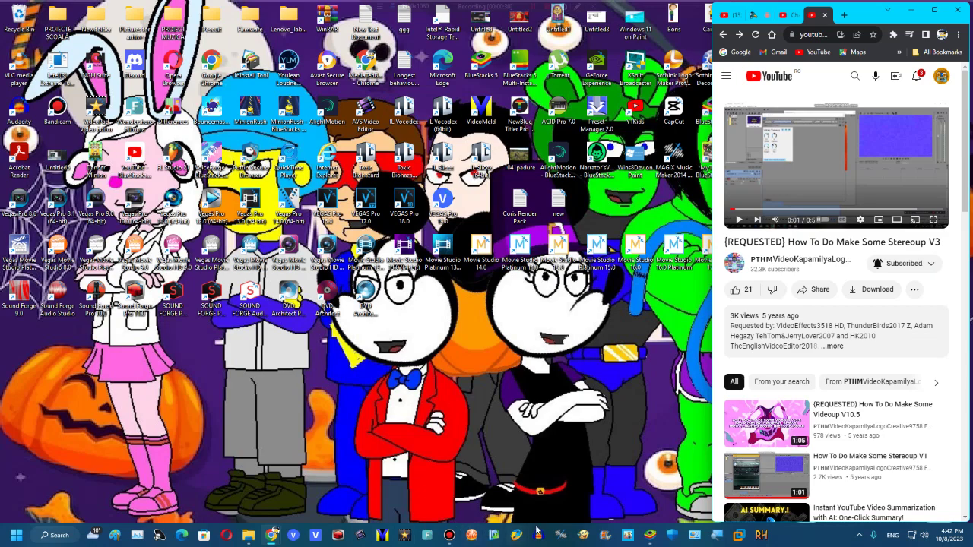
{"action": "left_click", "coordinate": [494, 537]}
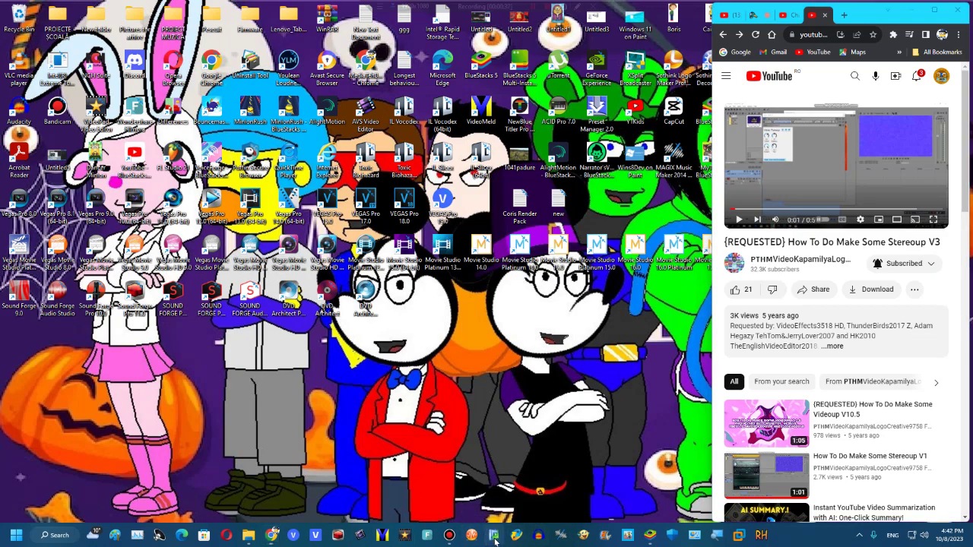
{"action": "left_click", "coordinate": [762, 17]}
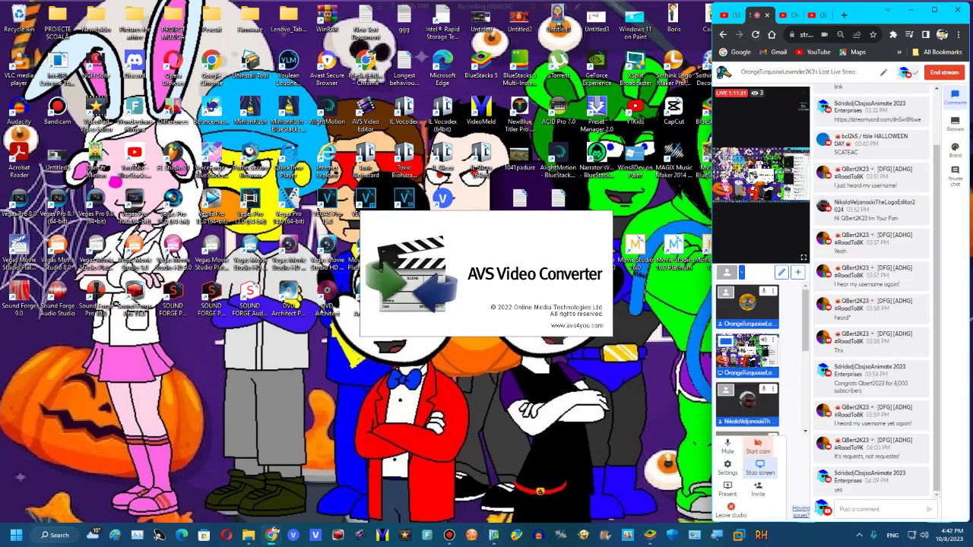
{"action": "left_click", "coordinate": [812, 16]}
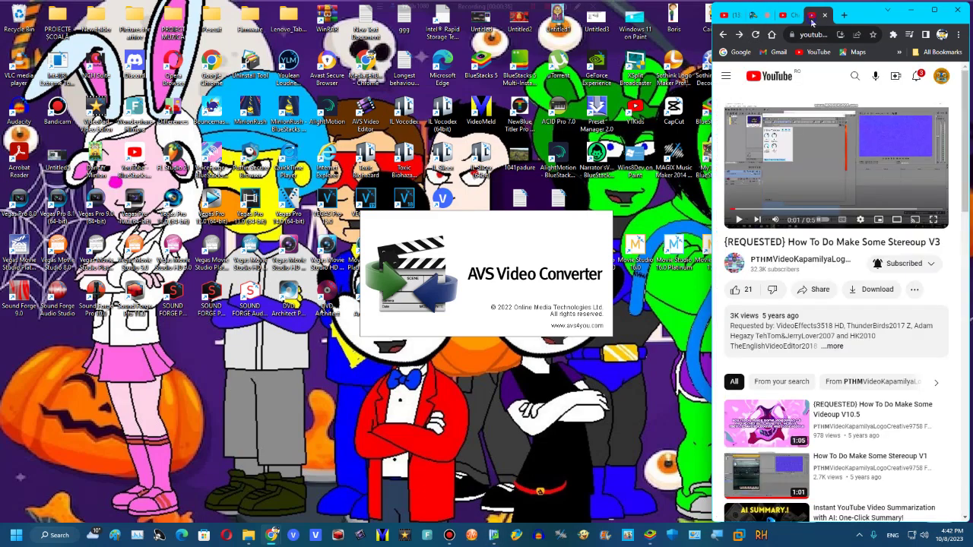
- Load Klasky Csupo Robot Logo.mp4 from the video folder as the input file
{"action": "left_click", "coordinate": [641, 141]}
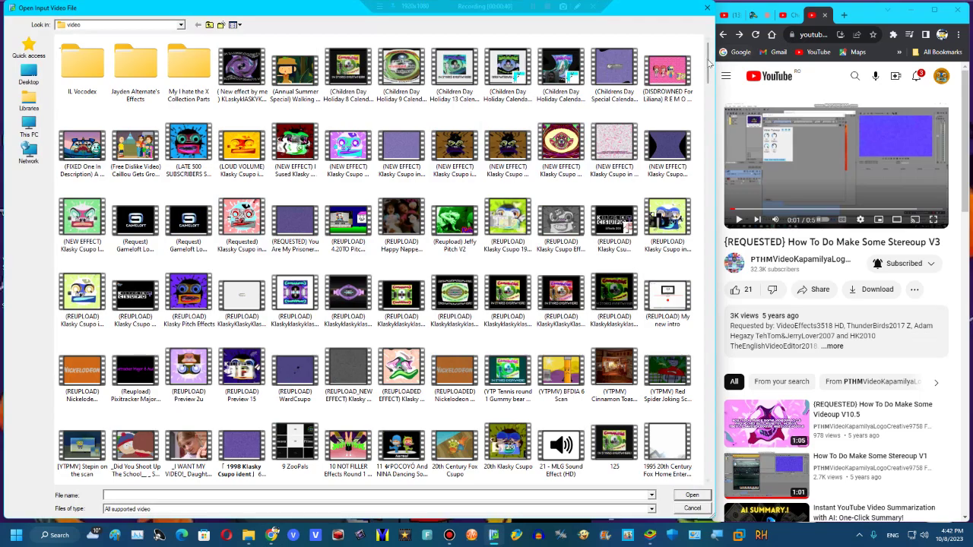
{"action": "scroll", "coordinate": [650, 365], "scroll_direction": "down", "scroll_amount": 15}
{"action": "scroll", "coordinate": [650, 365], "scroll_direction": "up", "scroll_amount": 10}
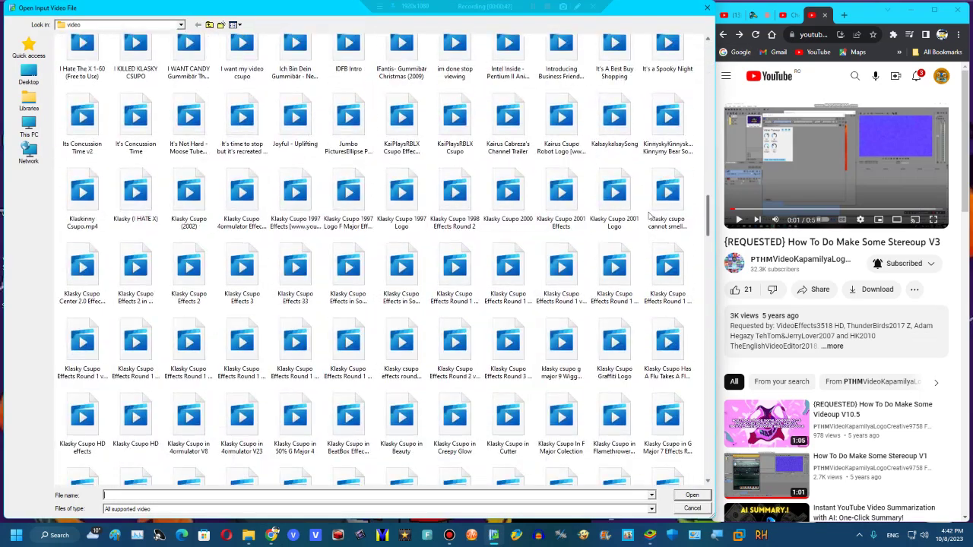
{"action": "scroll", "coordinate": [650, 174], "scroll_direction": "up", "scroll_amount": 3}
{"action": "scroll", "coordinate": [646, 228], "scroll_direction": "down", "scroll_amount": 12}
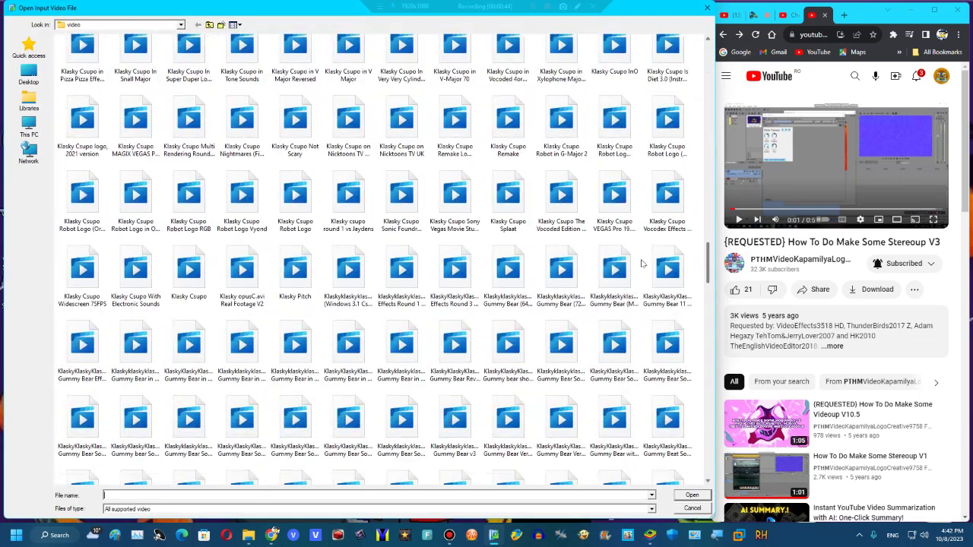
{"action": "scroll", "coordinate": [643, 276], "scroll_direction": "up", "scroll_amount": 4}
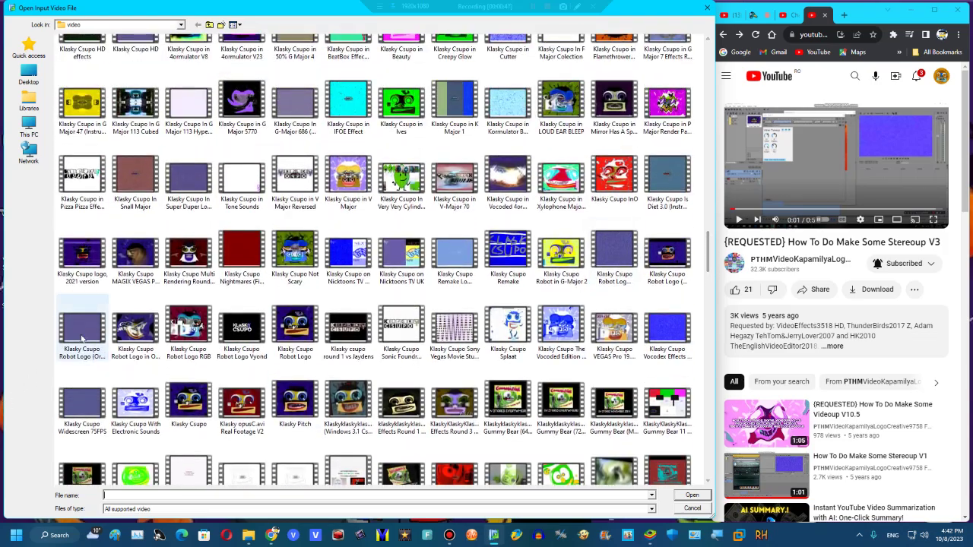
{"action": "double_click", "coordinate": [295, 341]}
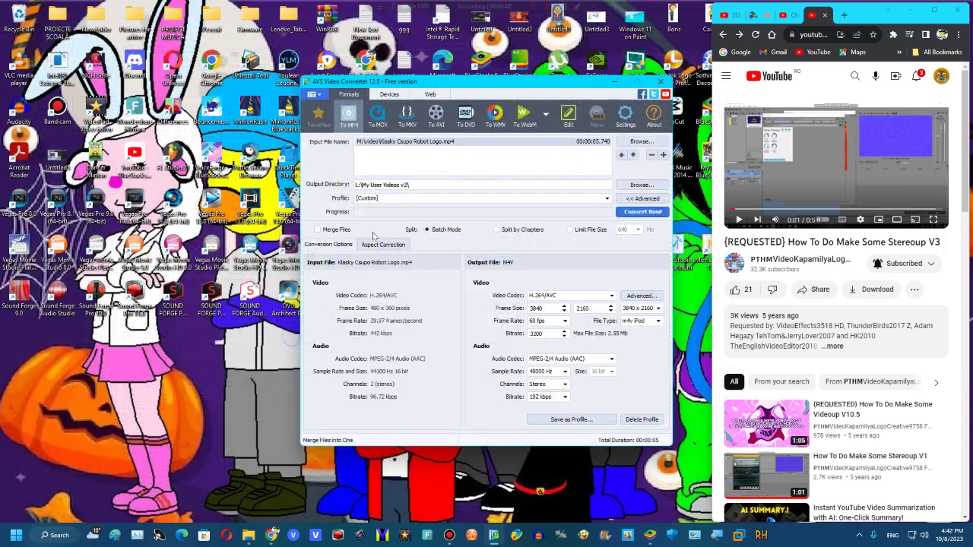
- Open the input file for editing in the free version and add a Colorize effect spanning the whole clip
{"action": "left_click", "coordinate": [569, 114]}
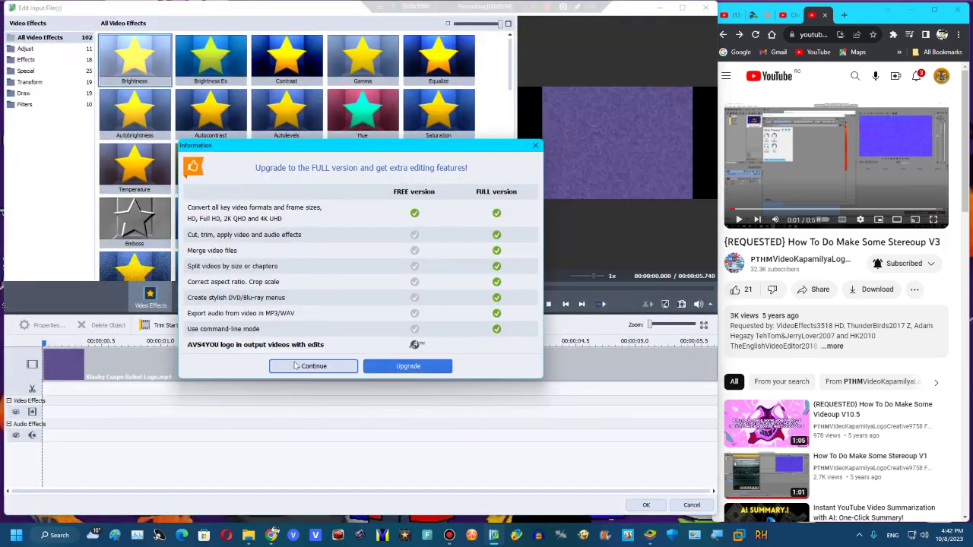
{"action": "left_click", "coordinate": [297, 365]}
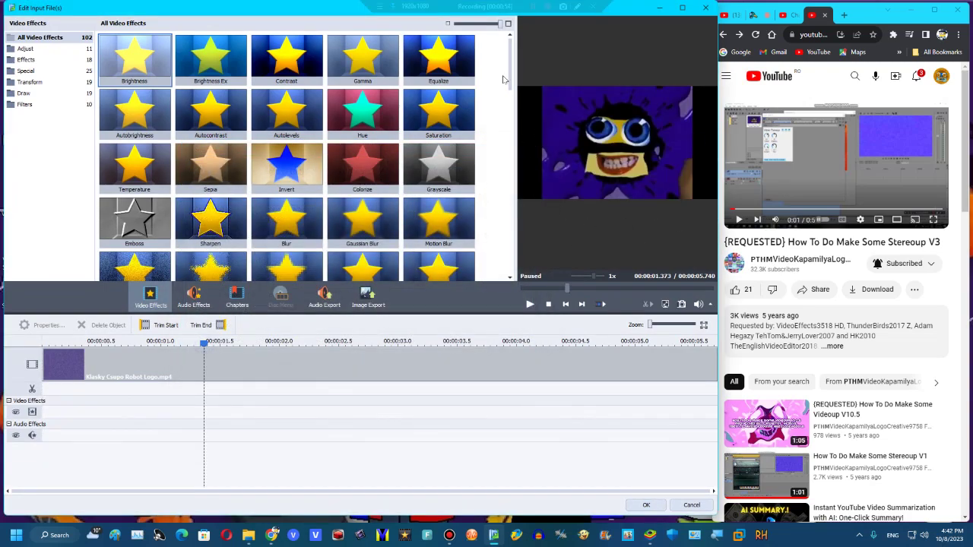
{"action": "left_click_drag", "start_coordinate": [363, 167], "coordinate": [65, 409]}
{"action": "left_click_drag", "start_coordinate": [267, 414], "coordinate": [716, 414]}
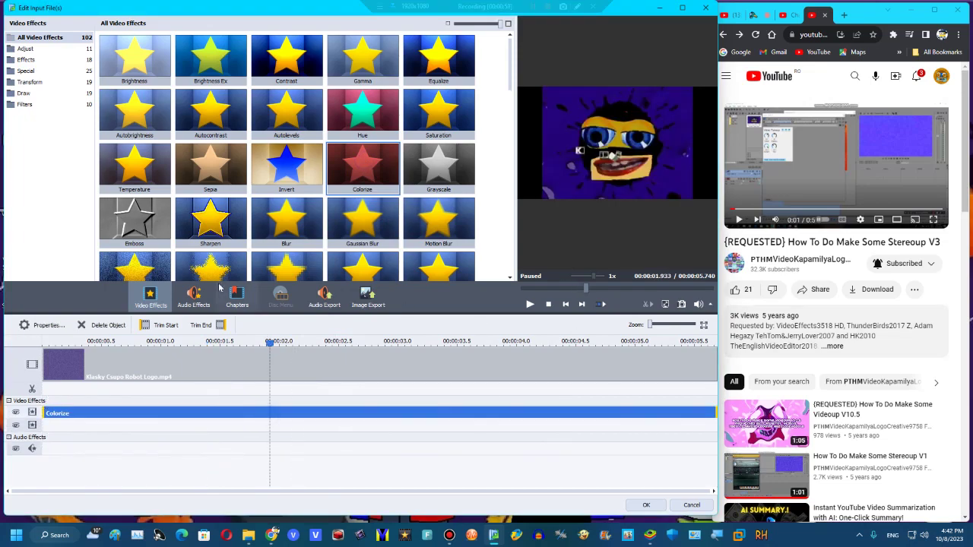
- Set the Colorize effect to Red 255, Green 255, Blue 255 and Level 90
{"action": "left_click", "coordinate": [53, 325]}
{"action": "left_click", "coordinate": [470, 98]}
{"action": "left_click", "coordinate": [470, 82]}
{"action": "left_click", "coordinate": [431, 115]}
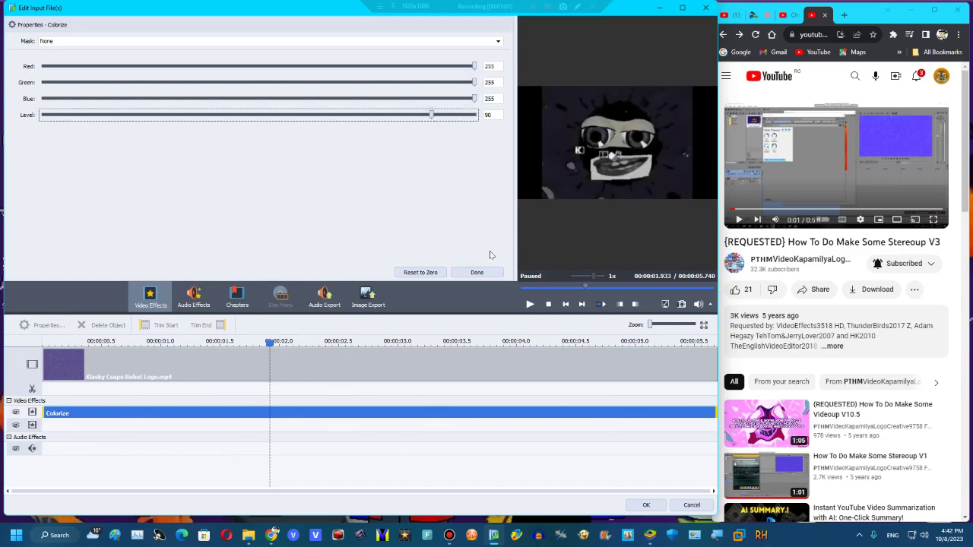
{"action": "left_click", "coordinate": [454, 273]}
- Add a Hue effect and a Tilt-shift effect on separate tracks below Colorize, both spanning the whole clip
{"action": "left_click_drag", "start_coordinate": [350, 120], "coordinate": [43, 428]}
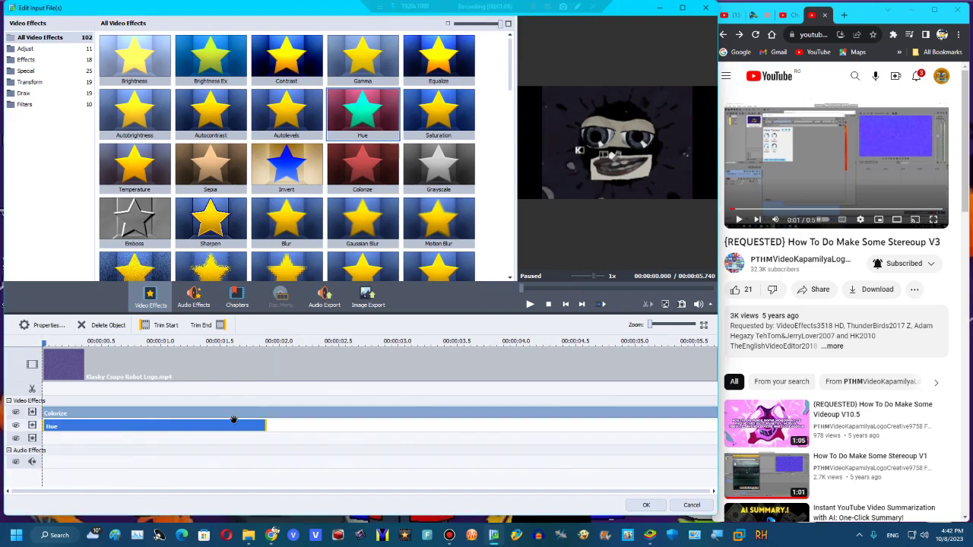
{"action": "left_click_drag", "start_coordinate": [267, 427], "coordinate": [716, 430]}
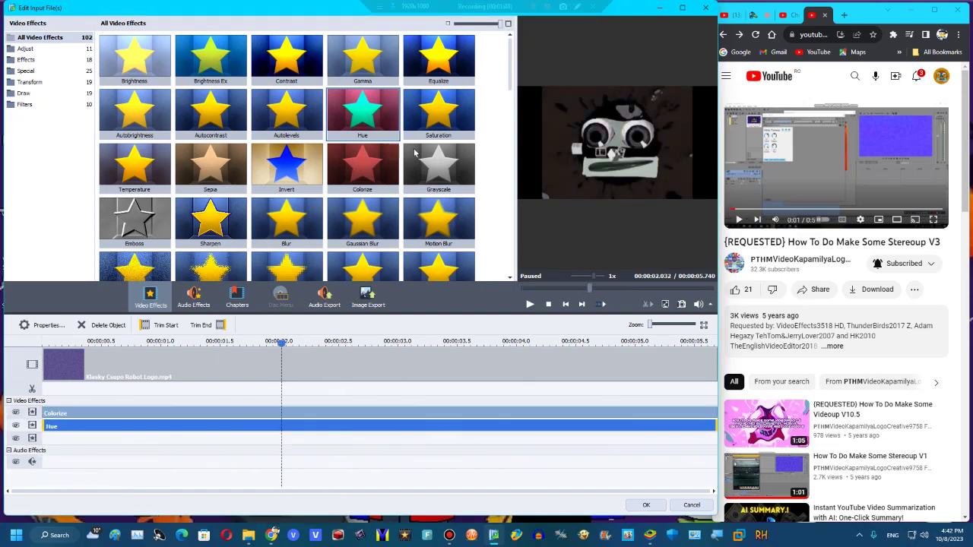
{"action": "left_click_drag", "start_coordinate": [511, 86], "coordinate": [501, 120]}
{"action": "left_click_drag", "start_coordinate": [186, 221], "coordinate": [44, 439]}
{"action": "left_click_drag", "start_coordinate": [269, 438], "coordinate": [837, 424]}
- Add three more Tilt-shift effects on separate tracks below the first one, each spanning the whole clip
{"action": "left_click_drag", "start_coordinate": [233, 203], "coordinate": [45, 457]}
{"action": "left_click_drag", "start_coordinate": [265, 454], "coordinate": [718, 469]}
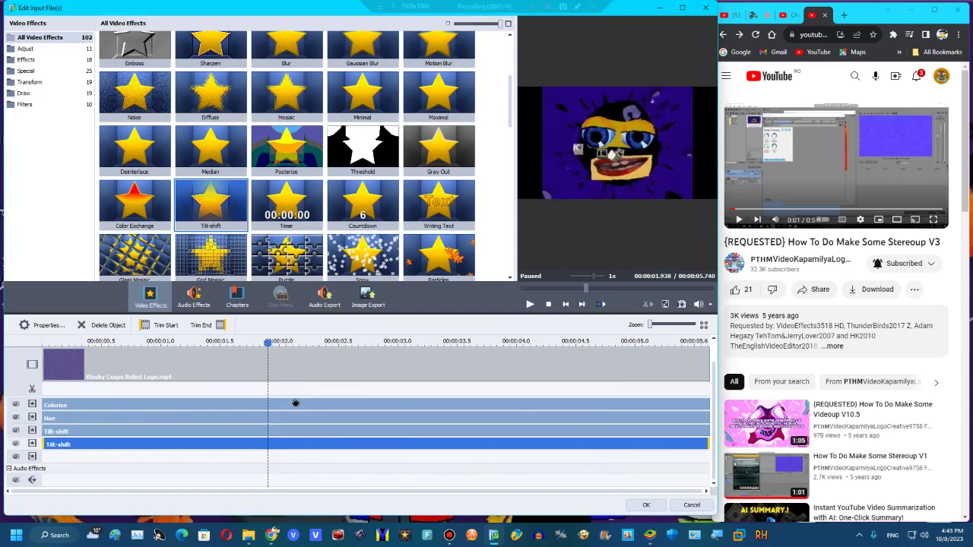
{"action": "left_click_drag", "start_coordinate": [185, 208], "coordinate": [47, 459]}
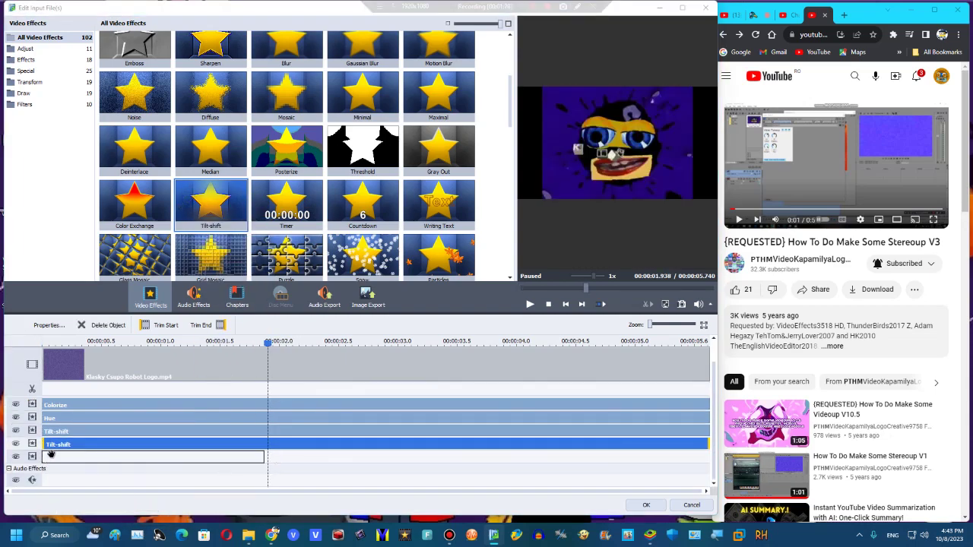
{"action": "left_click_drag", "start_coordinate": [272, 455], "coordinate": [293, 455]}
{"action": "left_click_drag", "start_coordinate": [207, 206], "coordinate": [46, 471]}
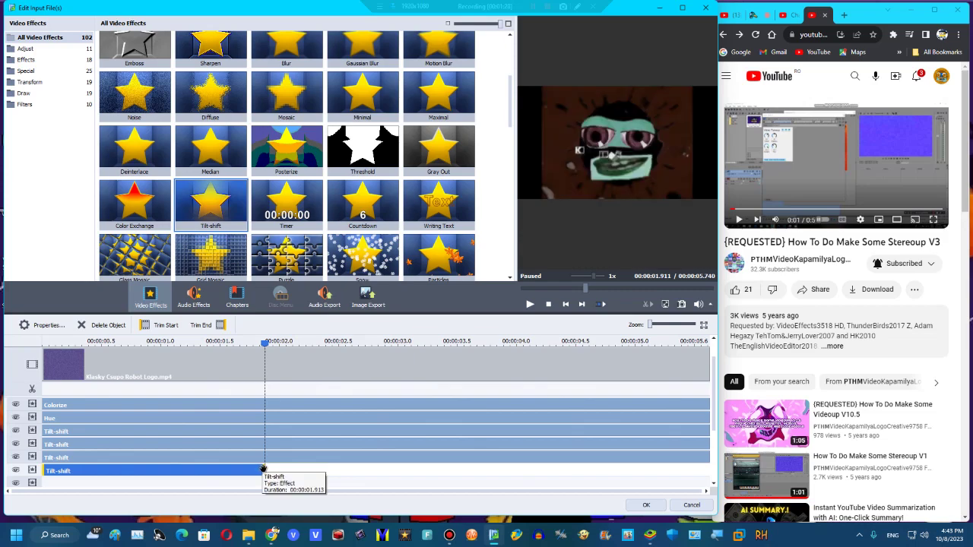
{"action": "left_click_drag", "start_coordinate": [264, 469], "coordinate": [516, 470]}
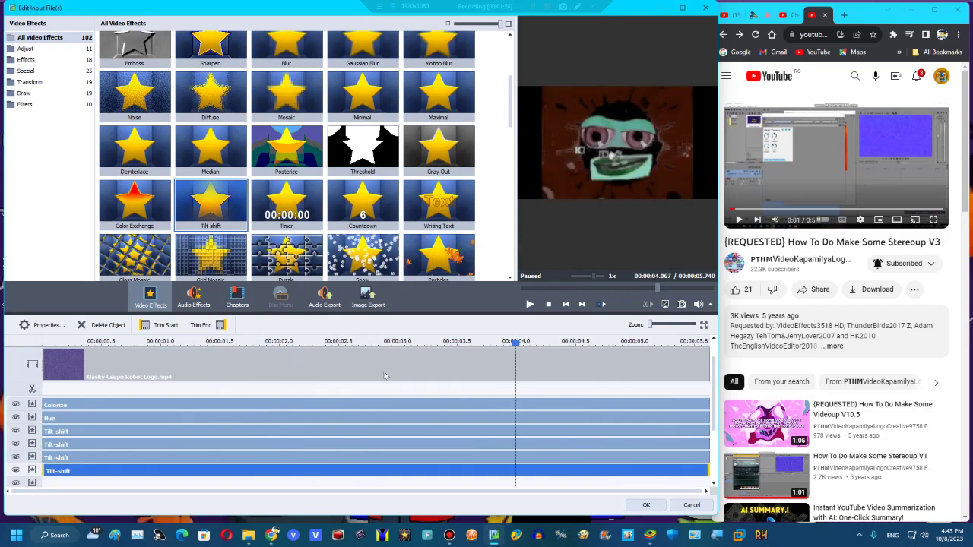
- At about 1.5 seconds in the clip, set the fourth Tilt-shift effect's blur to 0, saturation to 25 and sharpness to 0
{"action": "left_click", "coordinate": [274, 342]}
{"action": "left_click", "coordinate": [219, 343]}
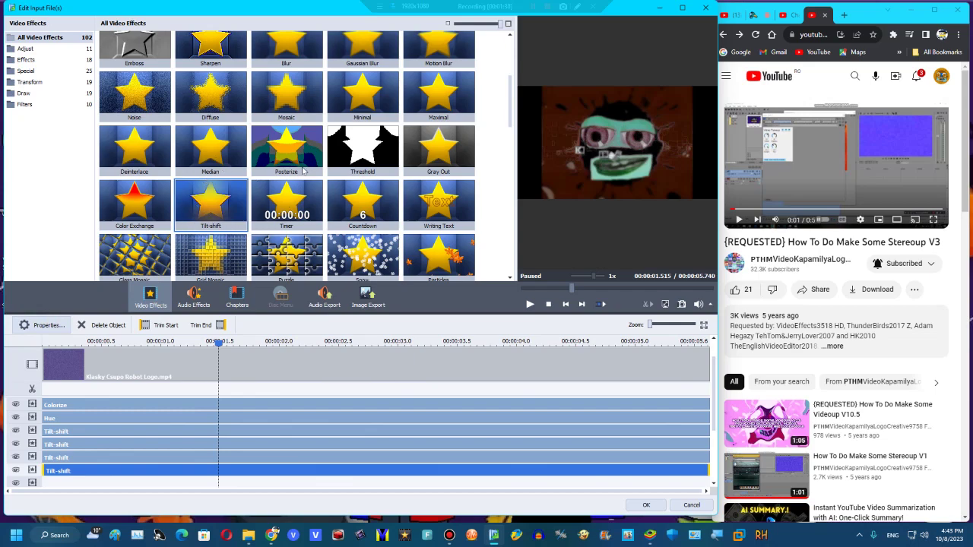
{"action": "left_click", "coordinate": [190, 138]}
{"action": "left_click", "coordinate": [79, 104]}
{"action": "left_click", "coordinate": [232, 123]}
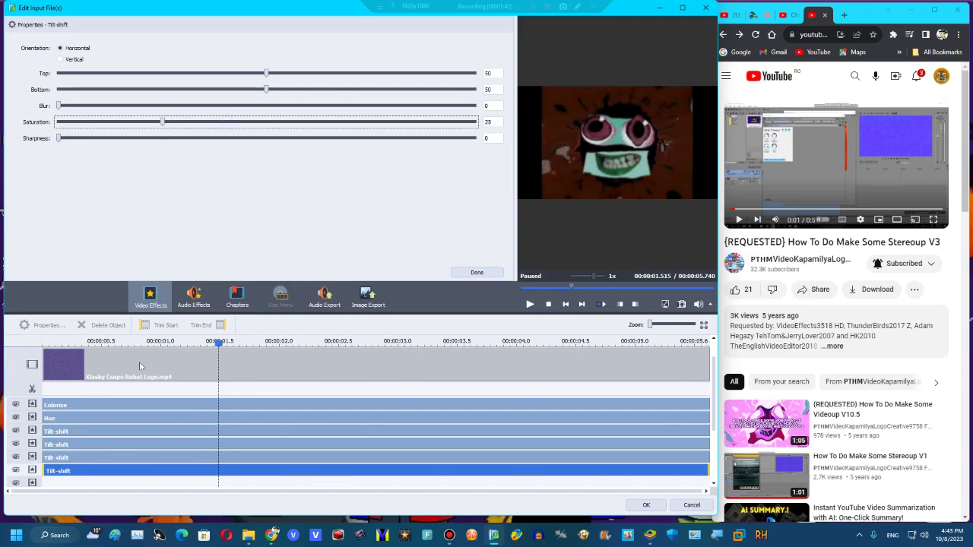
- Set the third Tilt-shift effect's saturation to 100, with sharpness and blur at 0
{"action": "left_click", "coordinate": [98, 458]}
{"action": "left_click", "coordinate": [434, 121]}
{"action": "left_click", "coordinate": [402, 140]}
{"action": "left_click", "coordinate": [93, 105]}
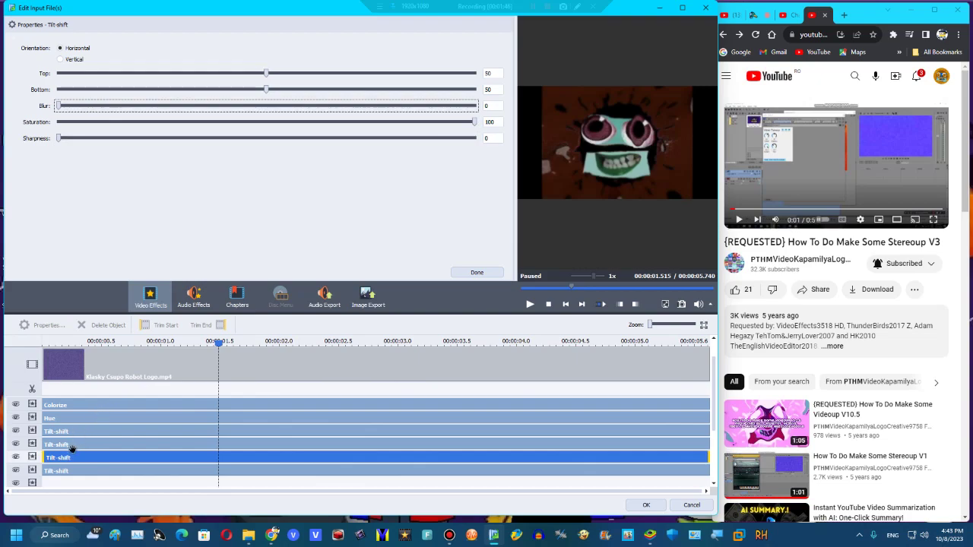
- Set the second Tilt-shift effect to blur 0, saturation 100 and sharpness 0
{"action": "left_click", "coordinate": [72, 445]}
{"action": "left_click_drag", "start_coordinate": [279, 139], "coordinate": [58, 138]}
{"action": "left_click_drag", "start_coordinate": [99, 106], "coordinate": [58, 106]}
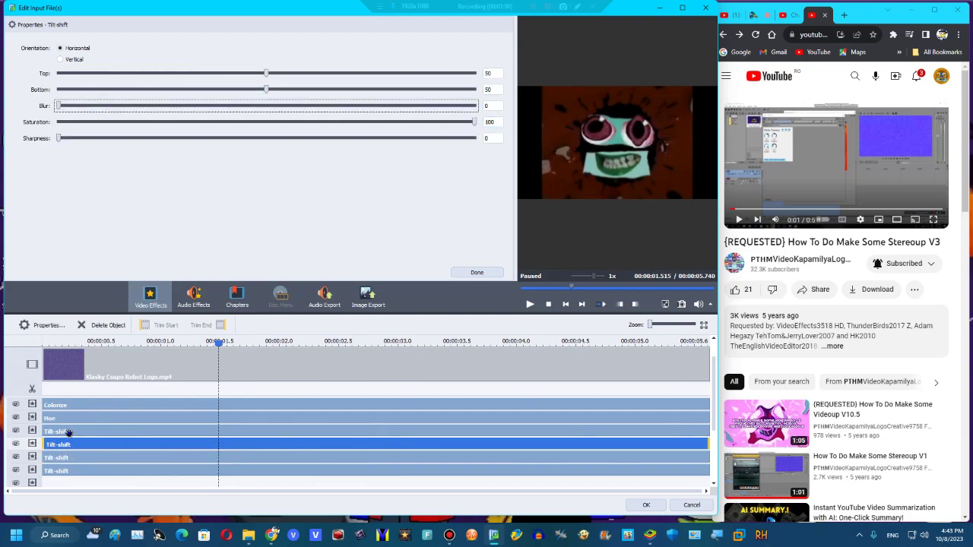
- Give the first Tilt-shift effect, directly below Hue, a saturation of 100 and zero sharpness and blur
{"action": "left_click", "coordinate": [76, 432]}
{"action": "left_click", "coordinate": [437, 122]}
{"action": "left_click_drag", "start_coordinate": [397, 139], "coordinate": [58, 139]}
{"action": "left_click_drag", "start_coordinate": [99, 106], "coordinate": [58, 106]}
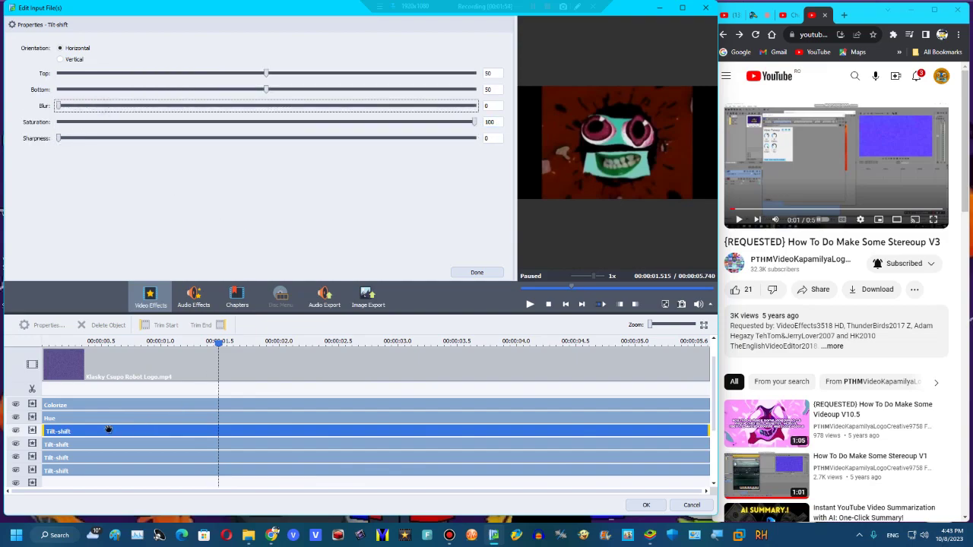
- Set the Hue effect's angle to -42 and close its properties
{"action": "left_click", "coordinate": [57, 419]}
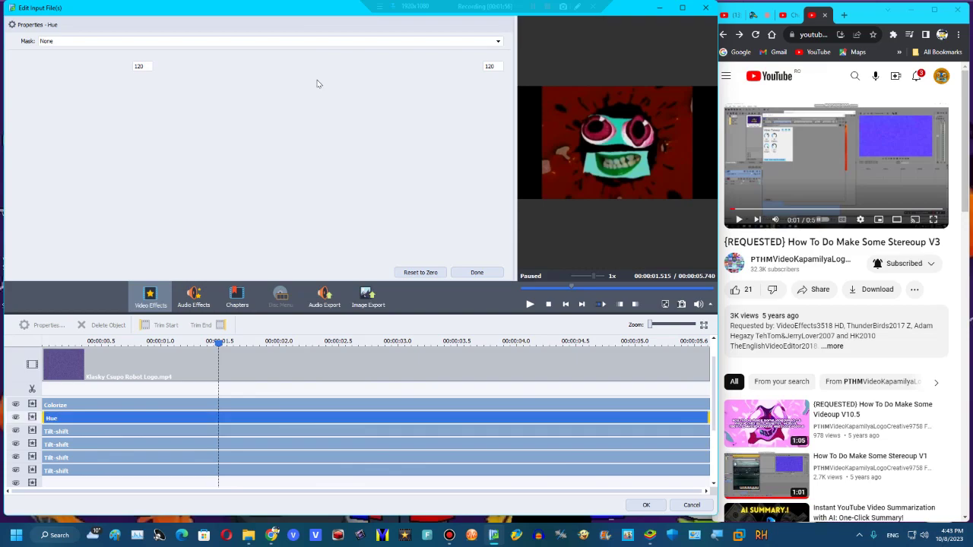
{"action": "left_click", "coordinate": [210, 66]}
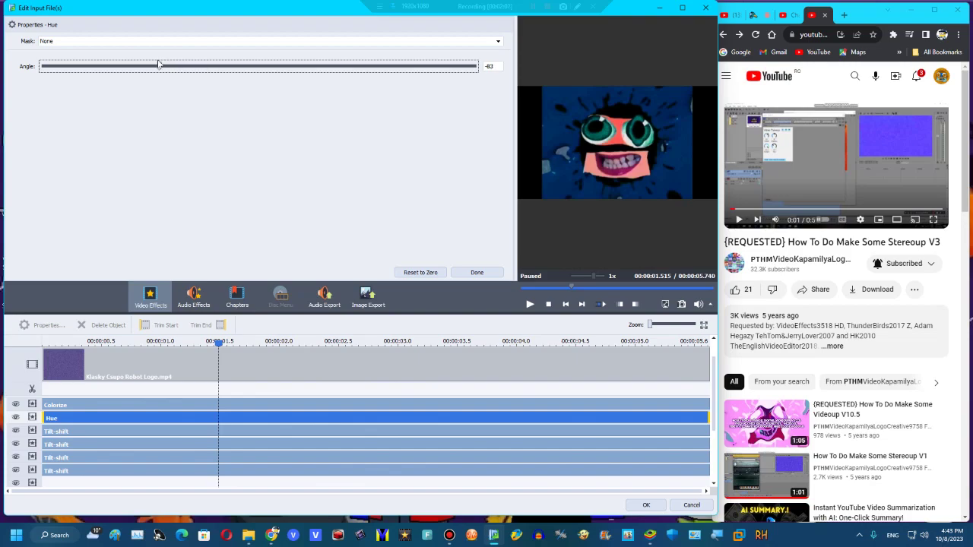
{"action": "left_click_drag", "start_coordinate": [162, 63], "coordinate": [187, 66]}
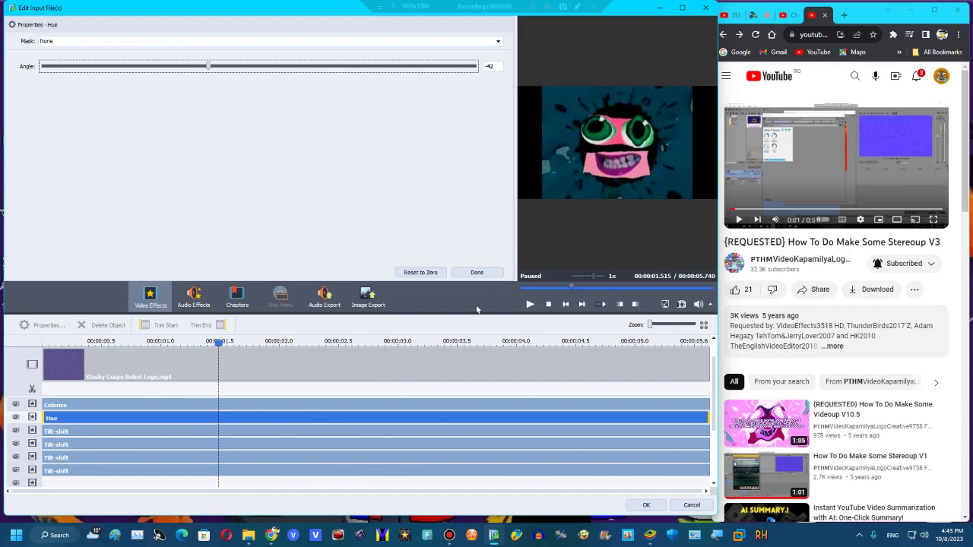
{"action": "left_click", "coordinate": [476, 272]}
- Add a Brightness effect below the Tilt-shift effects, spanning the whole clip, and move the playhead to about 1.26 seconds
{"action": "scroll", "coordinate": [502, 175], "scroll_direction": "down", "scroll_amount": 5}
{"action": "scroll", "coordinate": [343, 394], "scroll_direction": "down", "scroll_amount": 2}
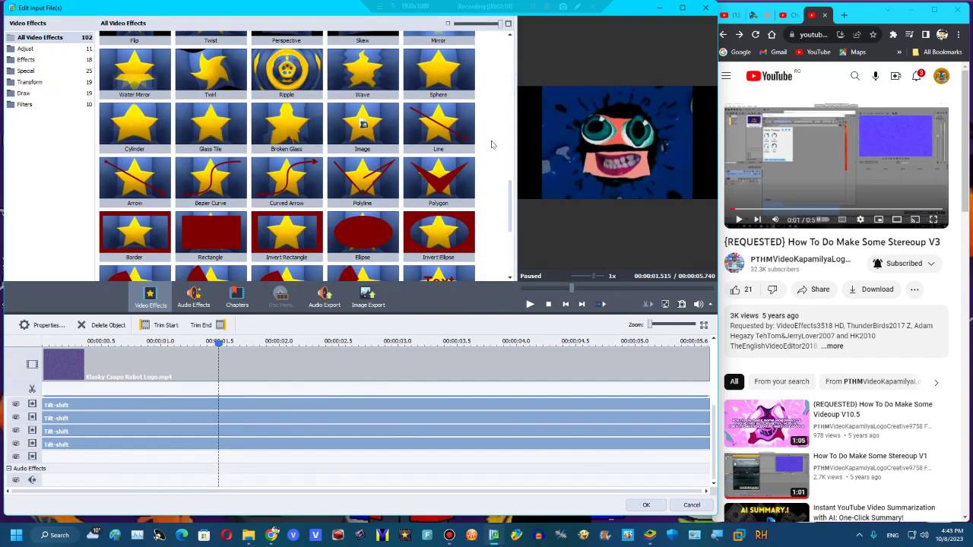
{"action": "left_click_drag", "start_coordinate": [510, 203], "coordinate": [507, 21]}
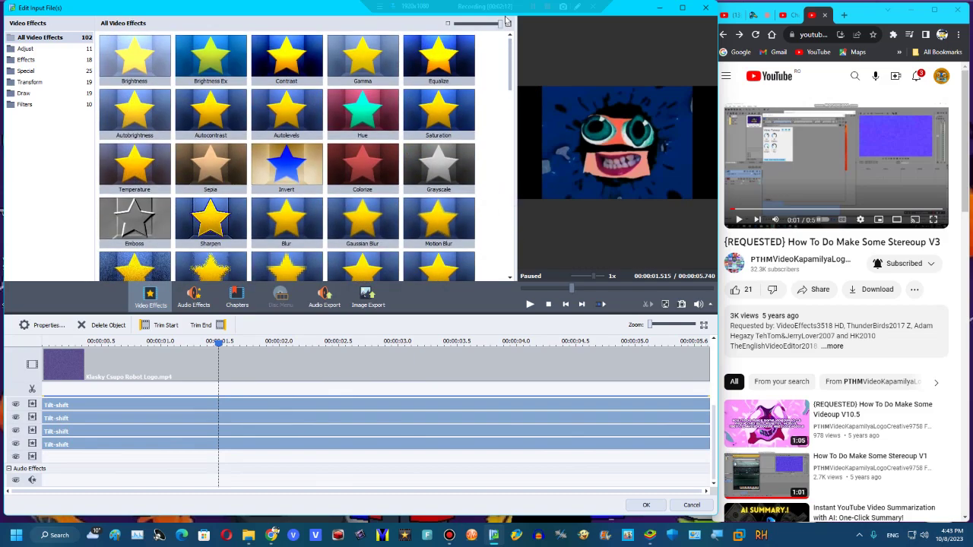
{"action": "left_click_drag", "start_coordinate": [145, 74], "coordinate": [799, 461]}
{"action": "left_click", "coordinate": [189, 343]}
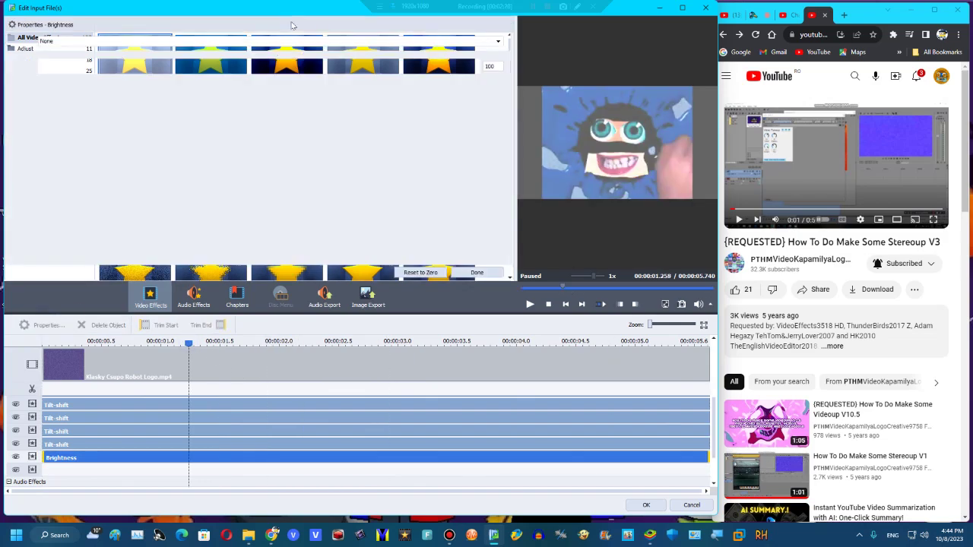
- Set the Brightness effect's level to 32 and close its properties
{"action": "left_click_drag", "start_coordinate": [346, 70], "coordinate": [286, 68]}
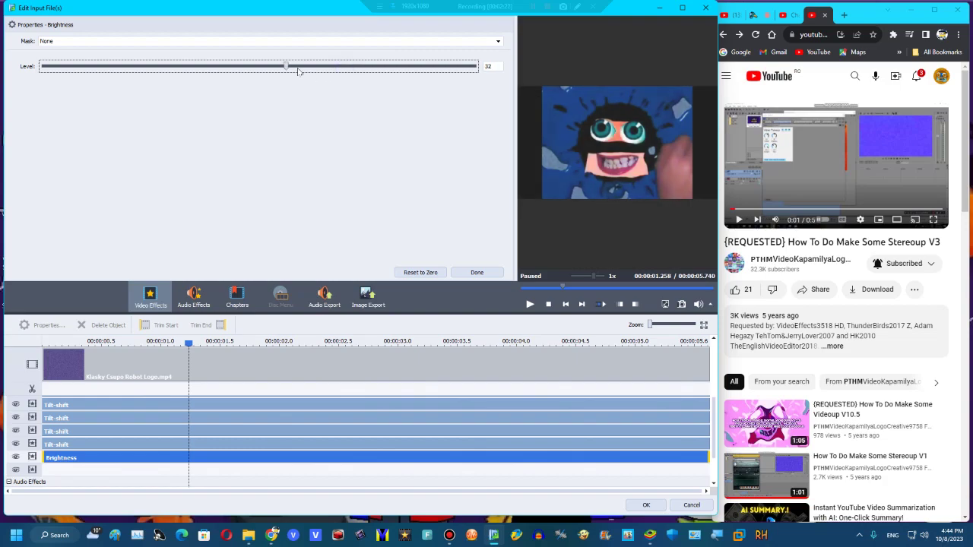
{"action": "left_click", "coordinate": [477, 271]}
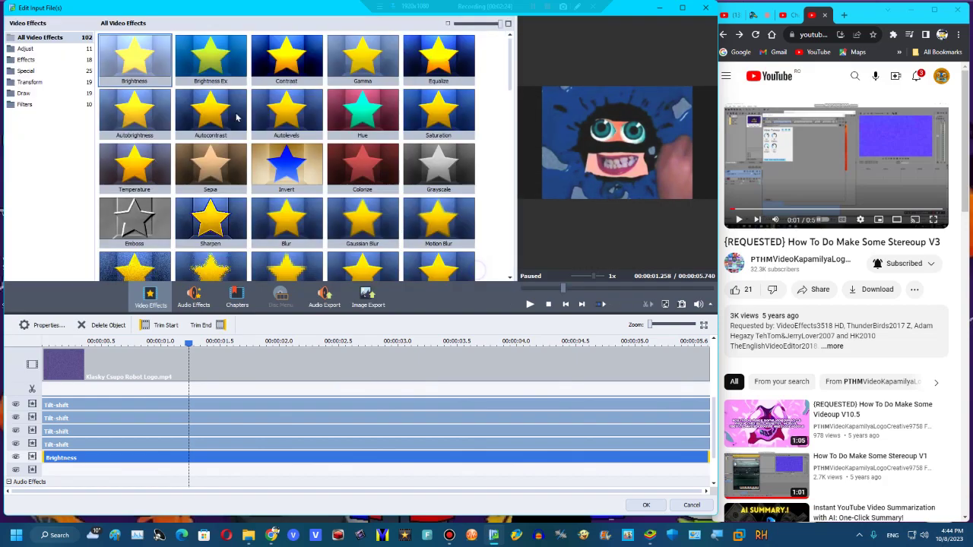
- Add a Contrast effect below Brightness, spanning the whole clip, and set its level to 10
{"action": "left_click_drag", "start_coordinate": [272, 71], "coordinate": [87, 465]}
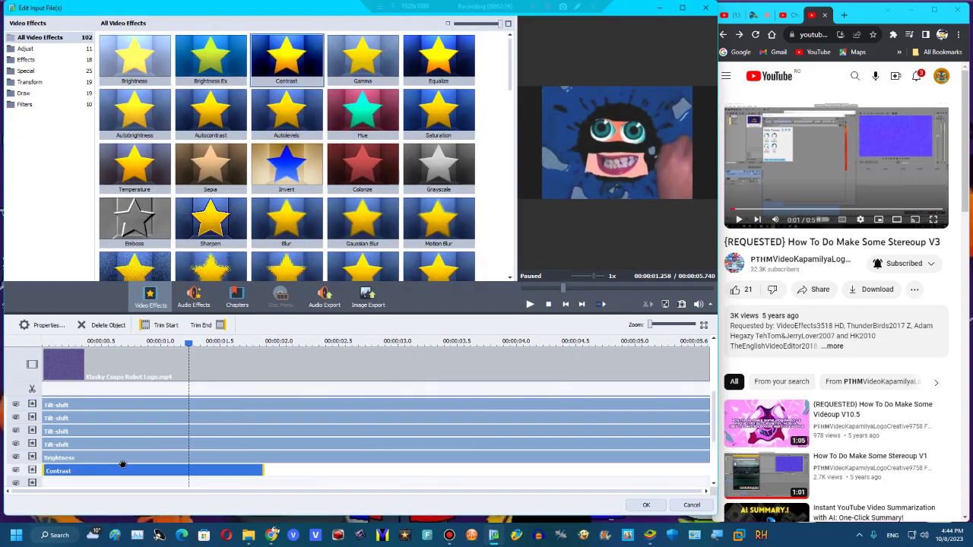
{"action": "left_click_drag", "start_coordinate": [265, 467], "coordinate": [708, 470]}
{"action": "left_click", "coordinate": [197, 342]}
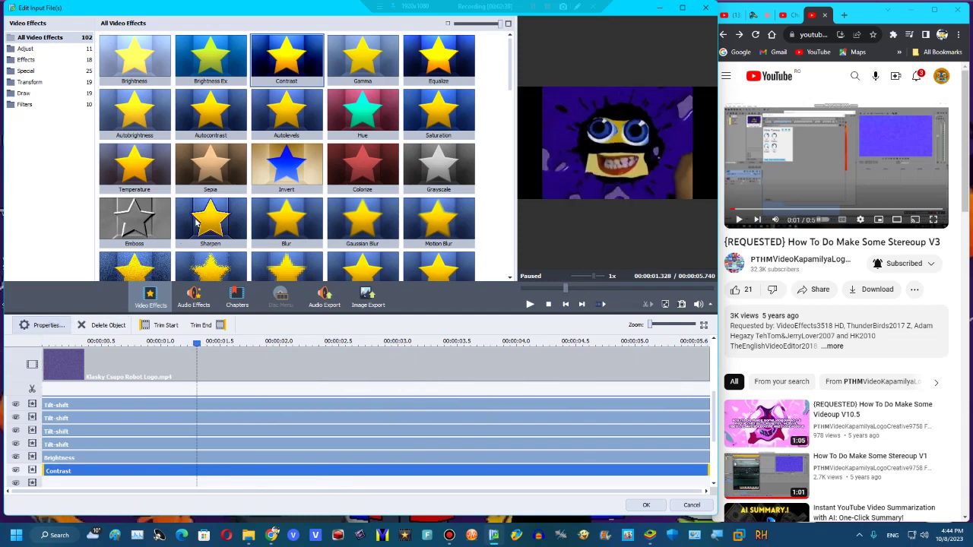
{"action": "left_click", "coordinate": [281, 66]}
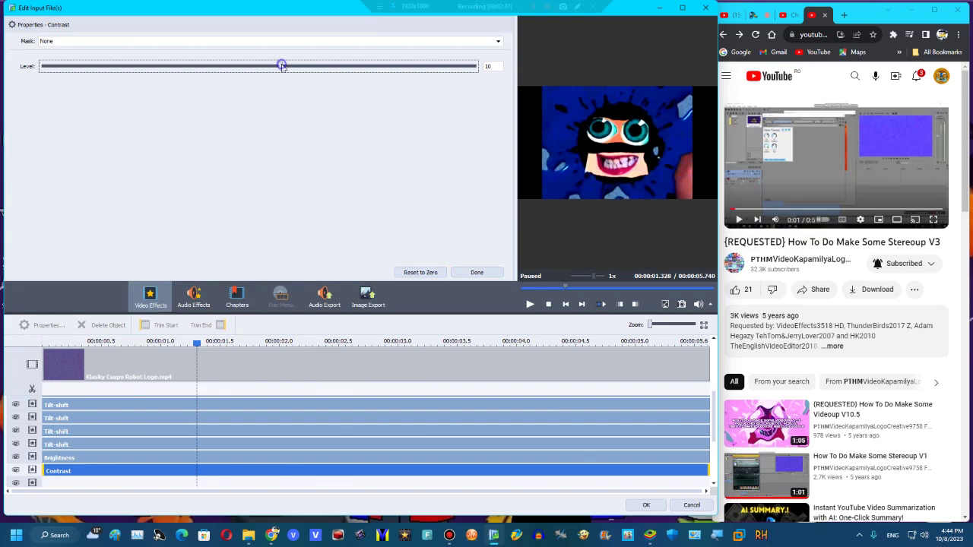
{"action": "left_click", "coordinate": [472, 272]}
- With the playhead at about 1.9 seconds, check the reference video and set the upper Hue effect's angle to -45
{"action": "left_click", "coordinate": [585, 289]}
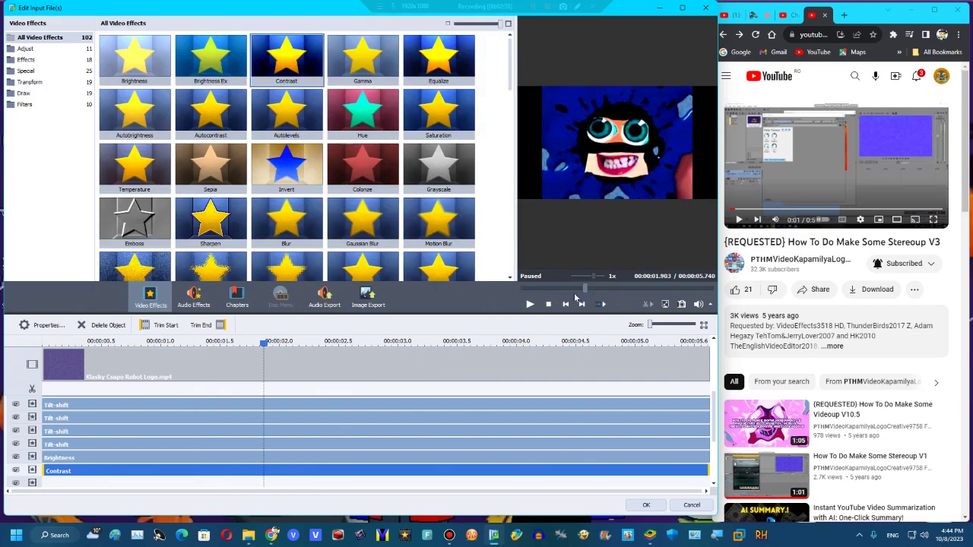
{"action": "scroll", "coordinate": [61, 427], "scroll_direction": "up", "scroll_amount": 2}
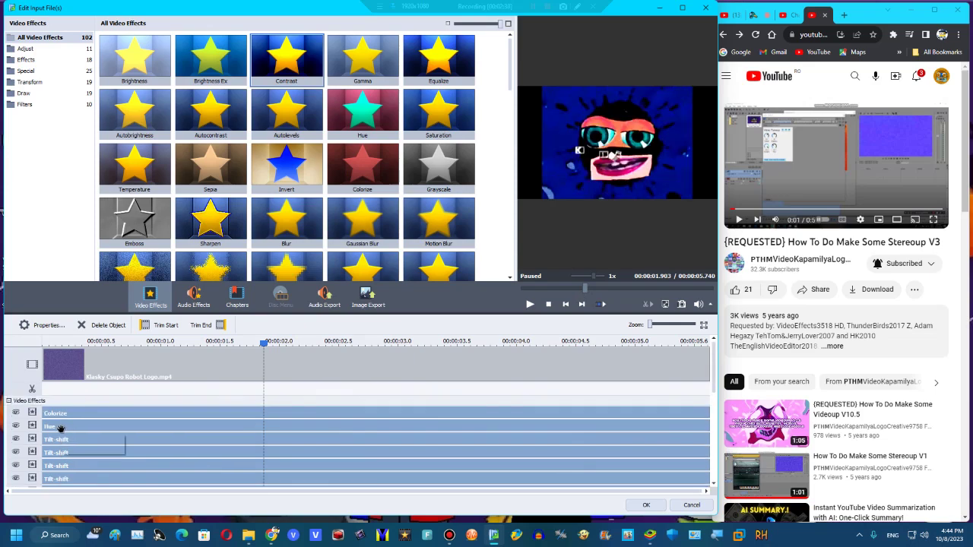
{"action": "left_click", "coordinate": [61, 428]}
{"action": "left_click", "coordinate": [40, 324]}
{"action": "left_click_drag", "start_coordinate": [420, 84], "coordinate": [510, 94]}
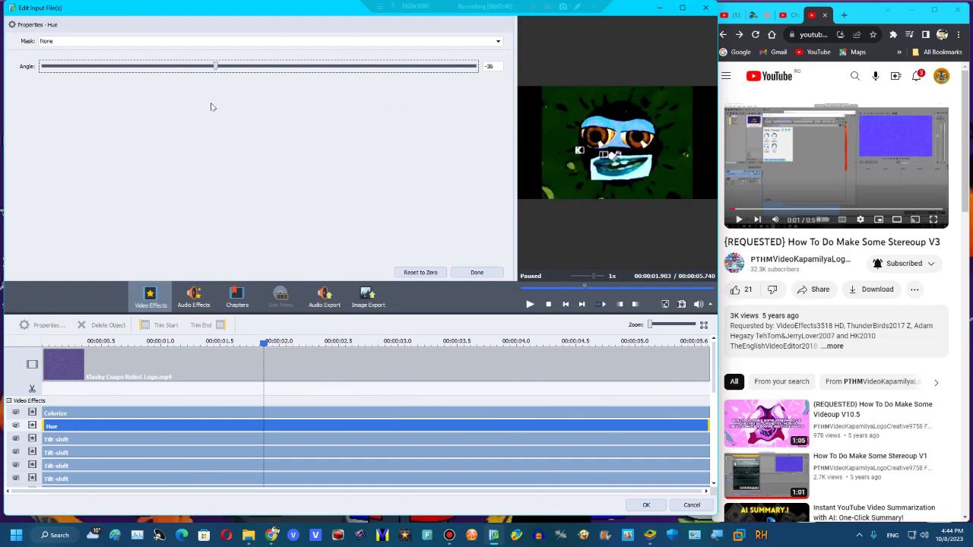
{"action": "left_click", "coordinate": [934, 9]}
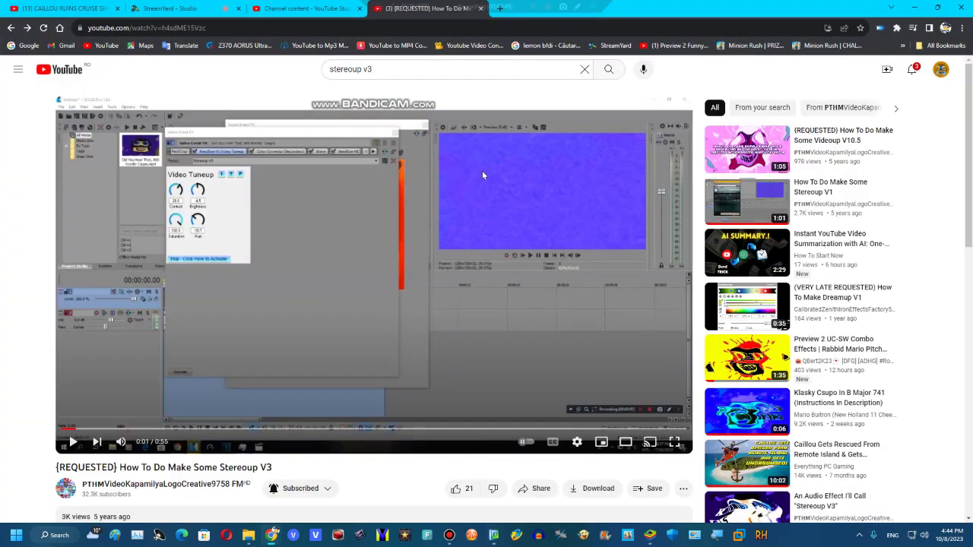
{"action": "left_click", "coordinate": [937, 7]}
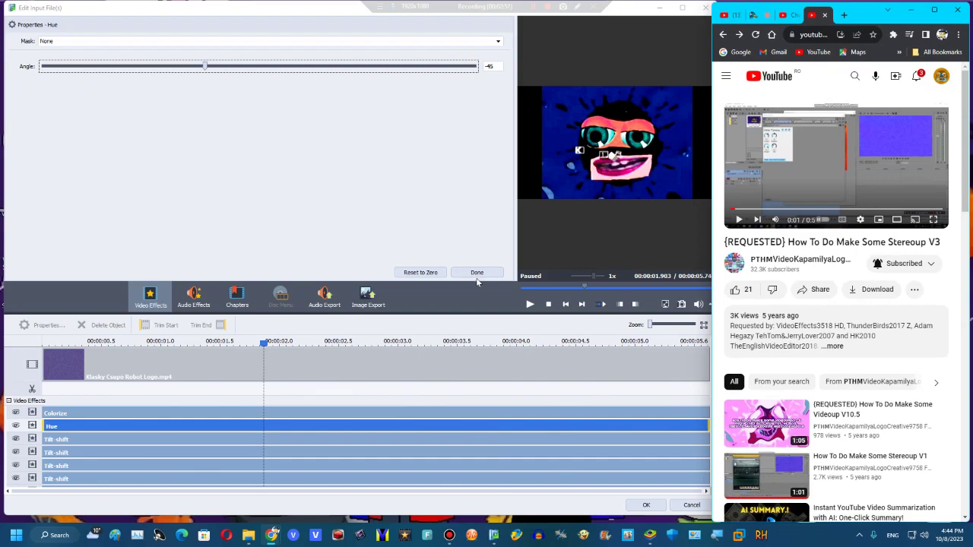
{"action": "left_click", "coordinate": [477, 275]}
- Add a Colorize effect below Contrast, spanning the whole clip, and move the playhead to about 1.25 seconds
{"action": "scroll", "coordinate": [213, 383], "scroll_direction": "down", "scroll_amount": 3}
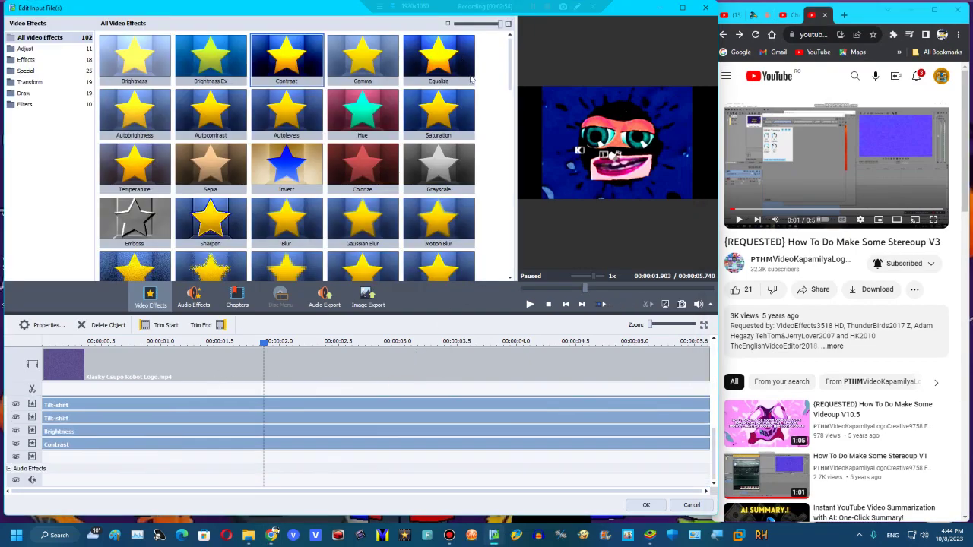
{"action": "left_click_drag", "start_coordinate": [359, 169], "coordinate": [47, 457]}
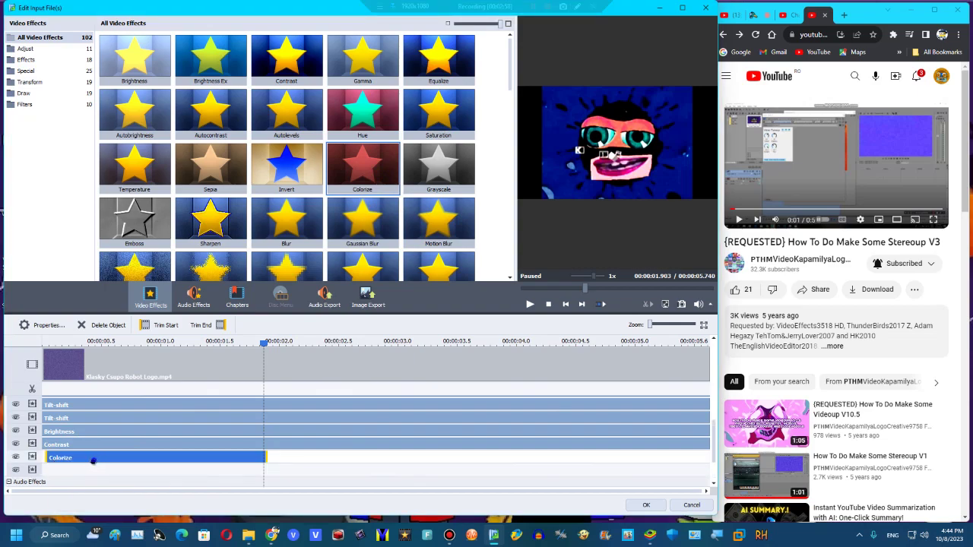
{"action": "left_click_drag", "start_coordinate": [263, 459], "coordinate": [709, 454]}
{"action": "left_click", "coordinate": [188, 342]}
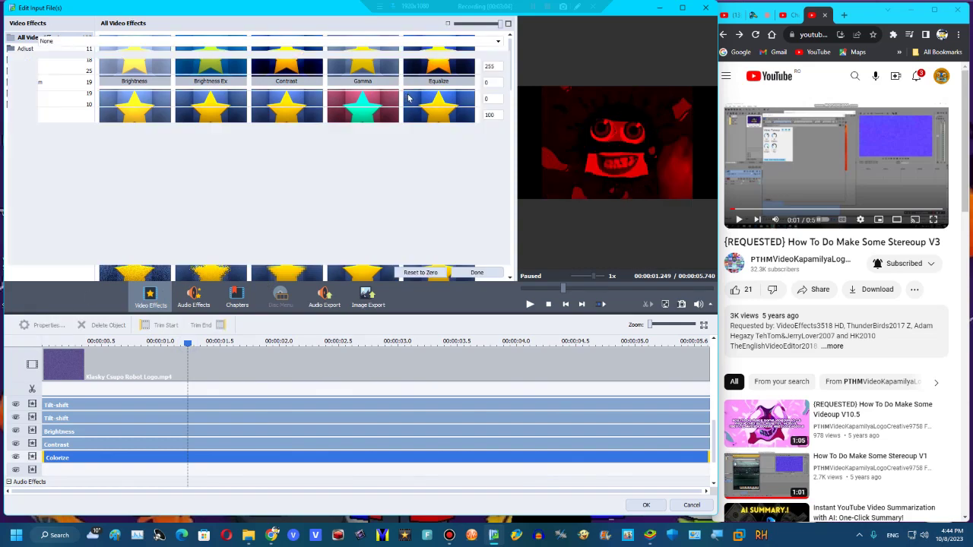
- Set the new Colorize effect's red, green and blue to 255 and its level to 89
{"action": "left_click_drag", "start_coordinate": [428, 95], "coordinate": [480, 83]}
{"action": "left_click_drag", "start_coordinate": [407, 119], "coordinate": [427, 120]}
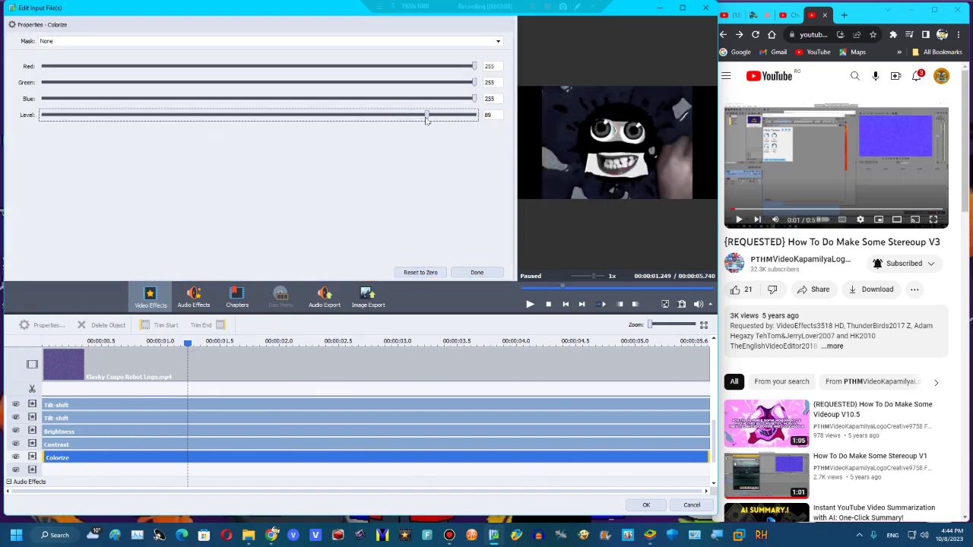
{"action": "left_click", "coordinate": [476, 273]}
- Add a second Hue effect below the new Colorize, spanning the whole clip, and move the playhead to about 1.42 seconds
{"action": "left_click_drag", "start_coordinate": [342, 121], "coordinate": [195, 465]}
{"action": "left_click_drag", "start_coordinate": [264, 467], "coordinate": [761, 346]}
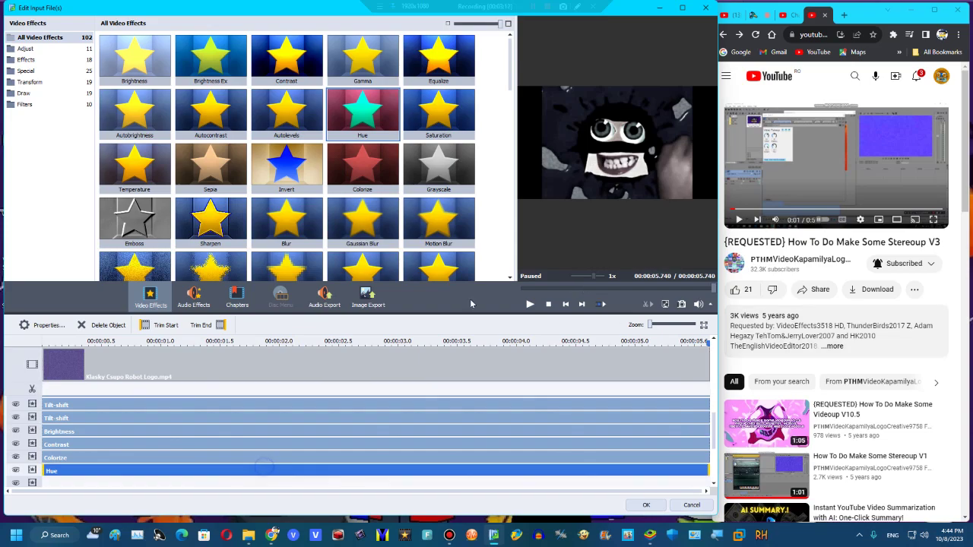
{"action": "left_click", "coordinate": [208, 344]}
{"action": "left_click", "coordinate": [65, 328]}
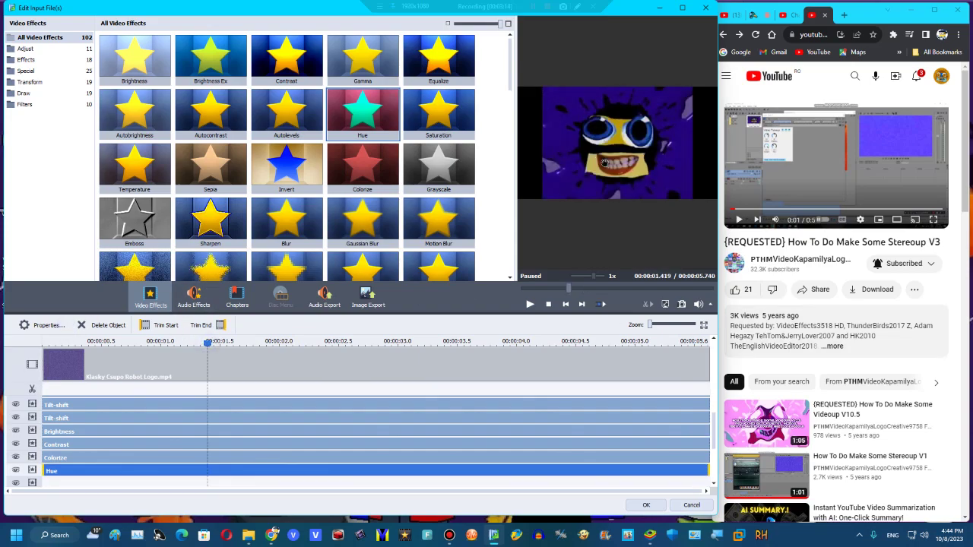
- View the reference video full screen at 0:06 to examine the secondary Color Corrector's rotate hue setting
{"action": "double_click", "coordinate": [802, 124]}
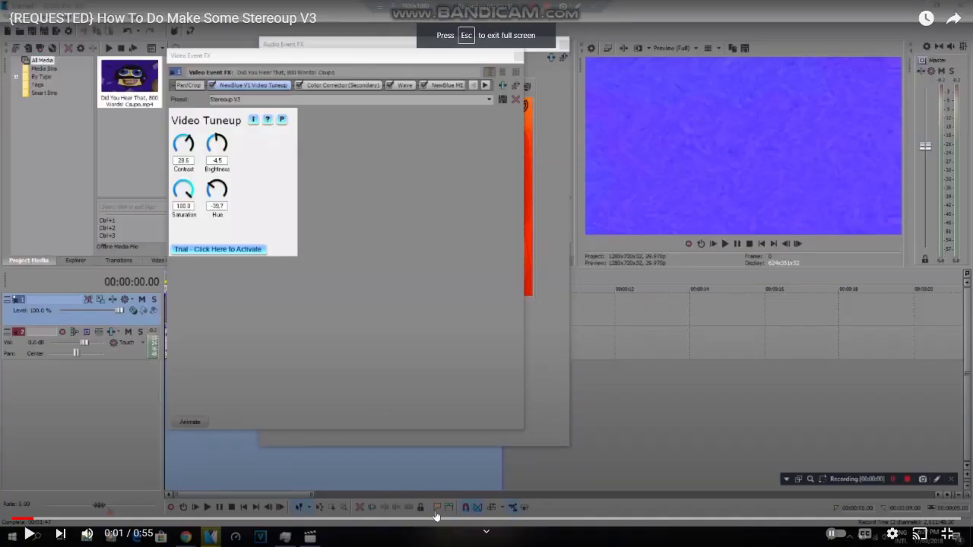
{"action": "left_click_drag", "start_coordinate": [436, 517], "coordinate": [129, 523]}
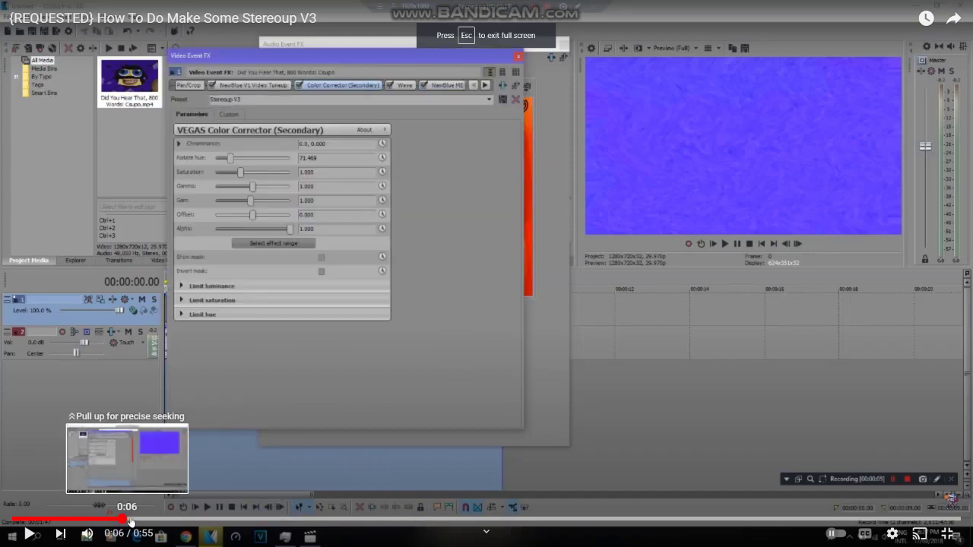
{"action": "double_click", "coordinate": [282, 365]}
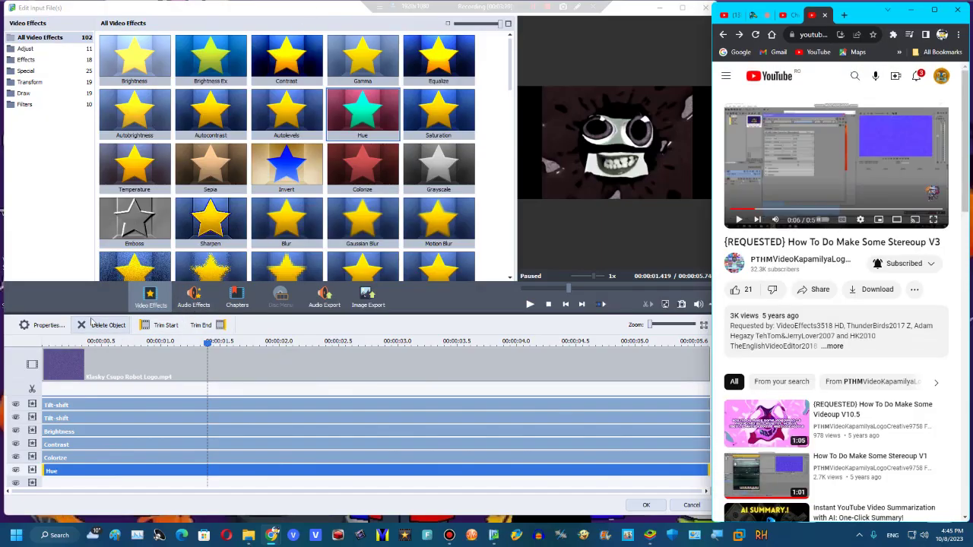
- Set the second Hue effect's angle to about 71 and close its properties
{"action": "left_click", "coordinate": [43, 324]}
{"action": "left_click_drag", "start_coordinate": [403, 67], "coordinate": [281, 67]}
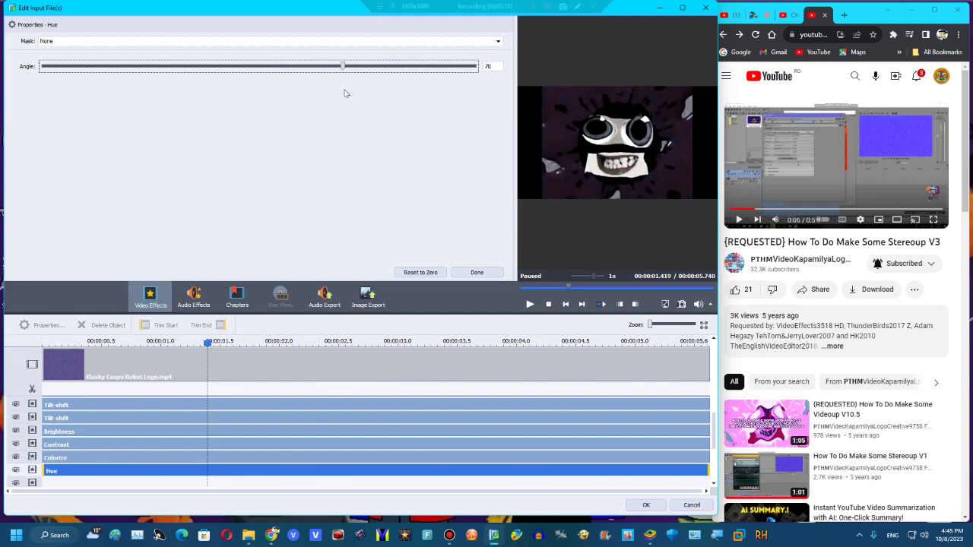
{"action": "key", "text": "Right"}
{"action": "left_click", "coordinate": [478, 273]}
- Add two Tilt-shift effects below the second Hue effect, each spanning the whole clip
{"action": "left_click_drag", "start_coordinate": [512, 69], "coordinate": [496, 124]}
{"action": "scroll", "coordinate": [46, 407], "scroll_direction": "down", "scroll_amount": 1}
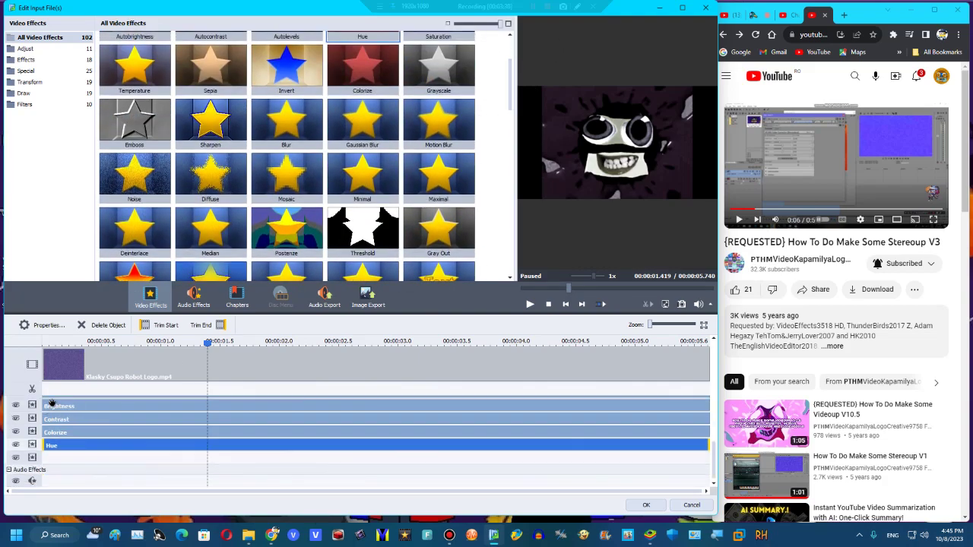
{"action": "left_click_drag", "start_coordinate": [509, 104], "coordinate": [485, 115]}
{"action": "scroll", "coordinate": [487, 119], "scroll_direction": "down", "scroll_amount": 2}
{"action": "left_click_drag", "start_coordinate": [210, 141], "coordinate": [48, 460]}
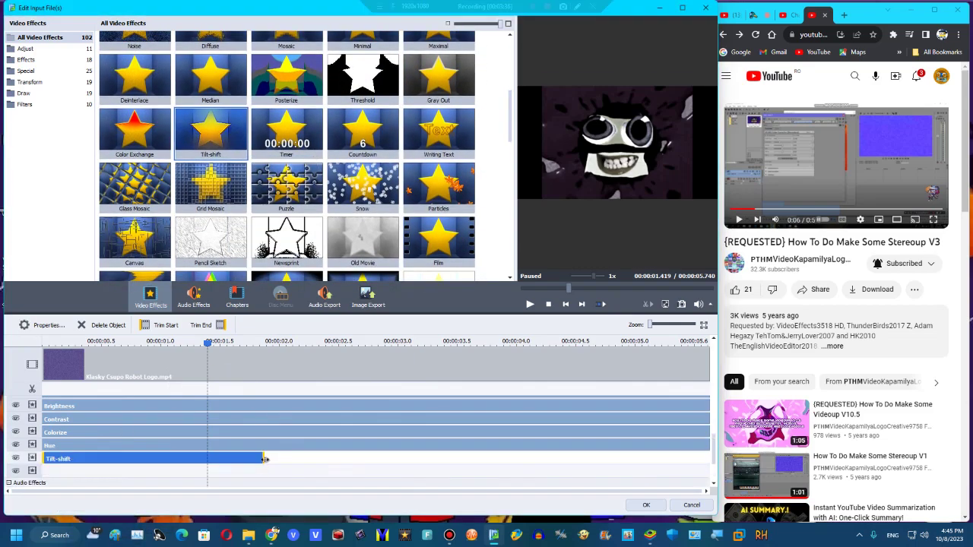
{"action": "left_click_drag", "start_coordinate": [226, 147], "coordinate": [47, 472]}
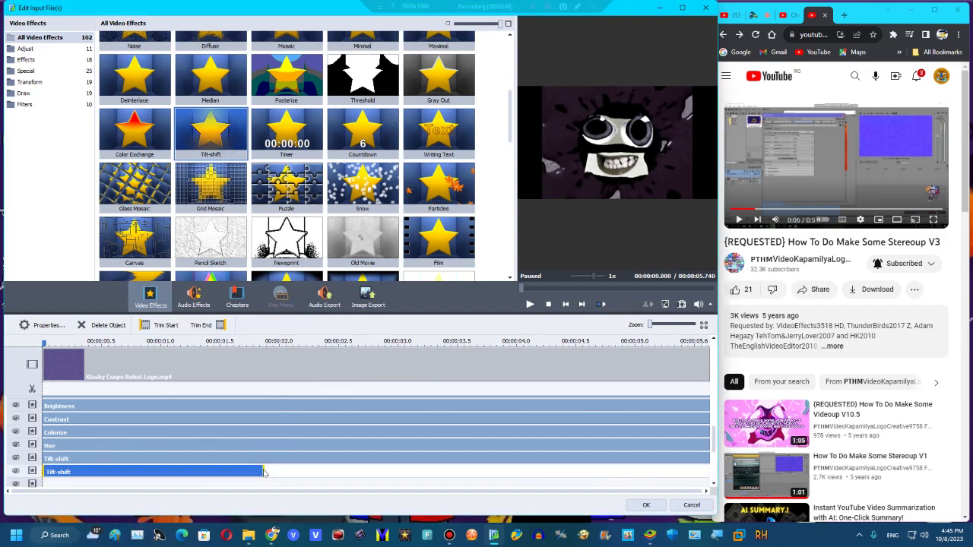
{"action": "left_click_drag", "start_coordinate": [263, 471], "coordinate": [710, 468]}
- Add a third and fourth Tilt-shift effect below the two under the second Hue, both extended to the clip's end
{"action": "scroll", "coordinate": [310, 411], "scroll_direction": "down", "scroll_amount": 3}
{"action": "left_click_drag", "start_coordinate": [213, 110], "coordinate": [53, 457]}
{"action": "left_click_drag", "start_coordinate": [265, 458], "coordinate": [915, 469]}
{"action": "left_click_drag", "start_coordinate": [206, 132], "coordinate": [53, 471]}
{"action": "left_click_drag", "start_coordinate": [268, 472], "coordinate": [708, 471]}
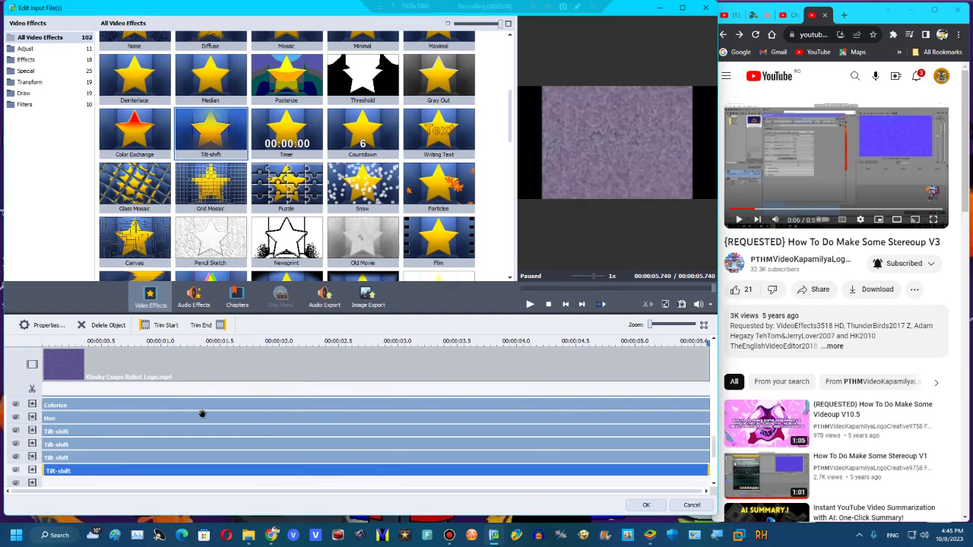
- Set the first two Tilt-shift effects below the second Hue to blur 0, saturation 100 and sharpness 0
{"action": "left_click", "coordinate": [149, 432]}
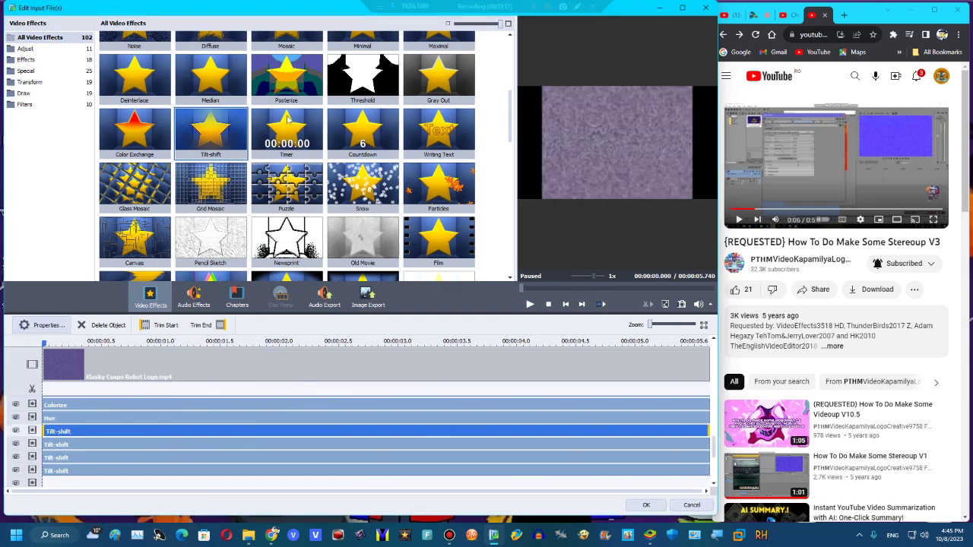
{"action": "left_click", "coordinate": [288, 138]}
{"action": "left_click", "coordinate": [86, 105]}
{"action": "double_click", "coordinate": [250, 121]}
{"action": "left_click", "coordinate": [110, 446]}
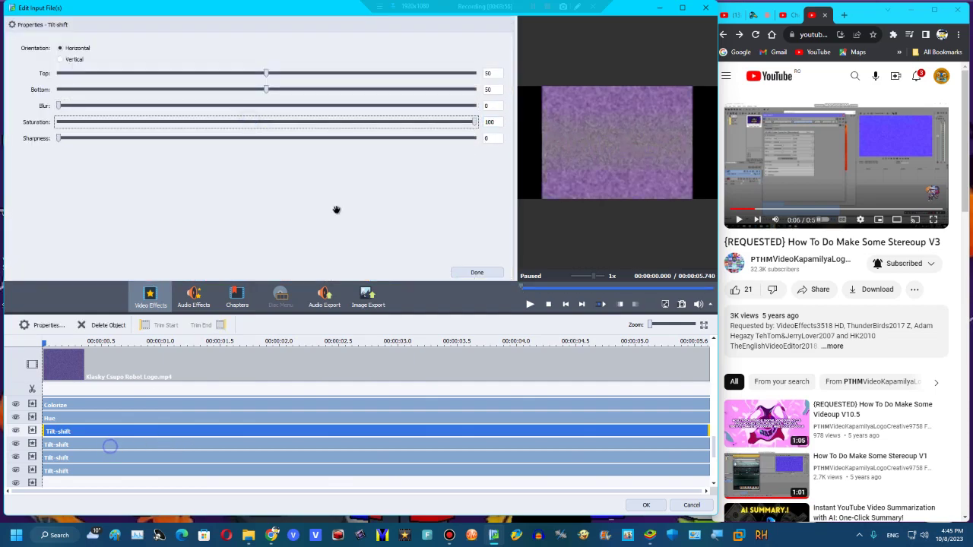
{"action": "left_click", "coordinate": [452, 124]}
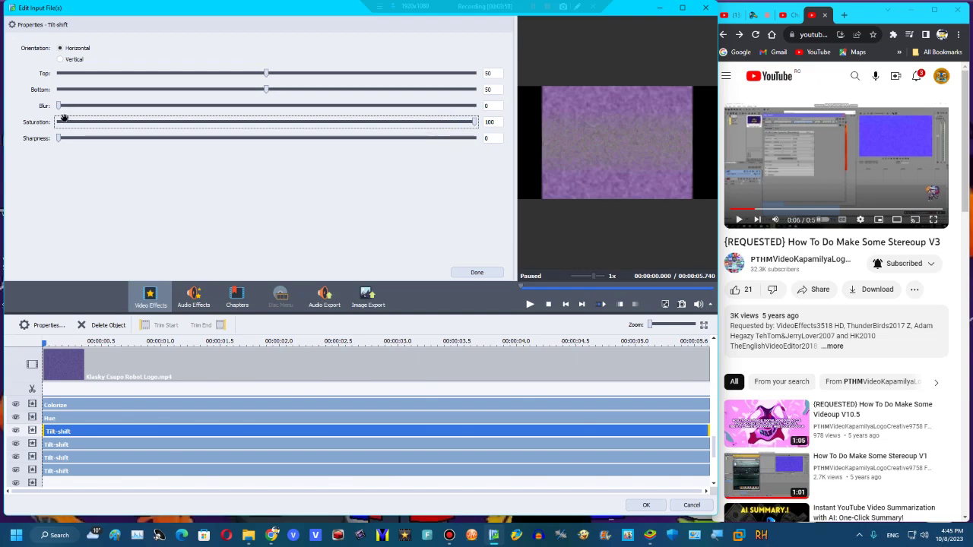
- Set the third Tilt-shift effect below the second Hue to blur 0, saturation 100 and sharpness 0
{"action": "double_click", "coordinate": [88, 458]}
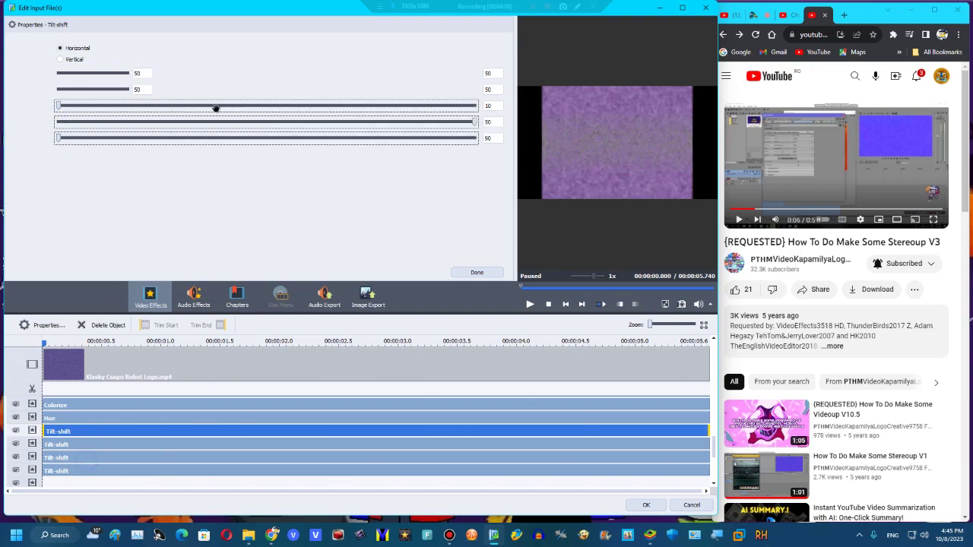
{"action": "left_click_drag", "start_coordinate": [191, 139], "coordinate": [29, 142]}
{"action": "left_click_drag", "start_coordinate": [65, 109], "coordinate": [28, 109]}
{"action": "left_click_drag", "start_coordinate": [218, 124], "coordinate": [500, 128]}
- Give the fourth Tilt-shift effect, the lowest in the stack, blur 0, saturation 25 and sharpness 0
{"action": "double_click", "coordinate": [66, 473]}
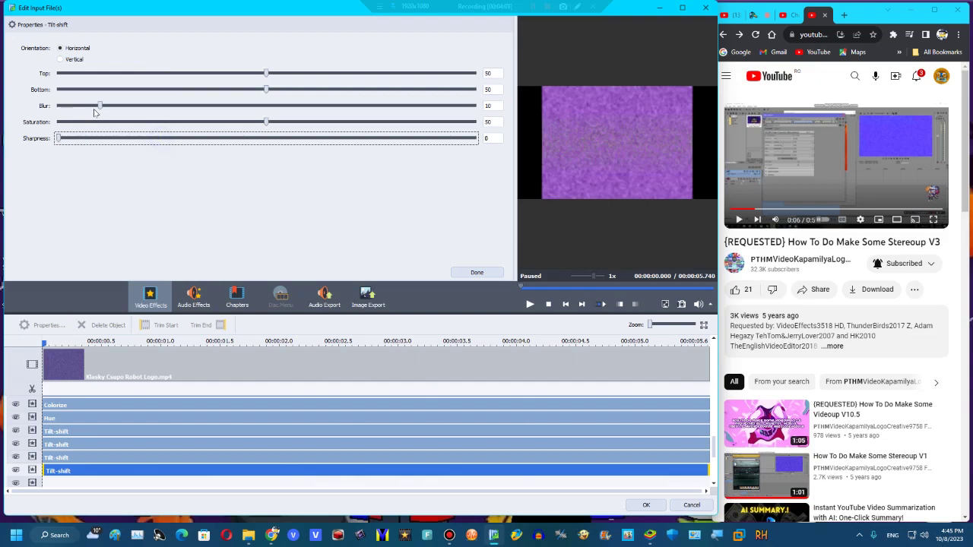
{"action": "left_click", "coordinate": [148, 123]}
{"action": "left_click_drag", "start_coordinate": [148, 126], "coordinate": [162, 122]}
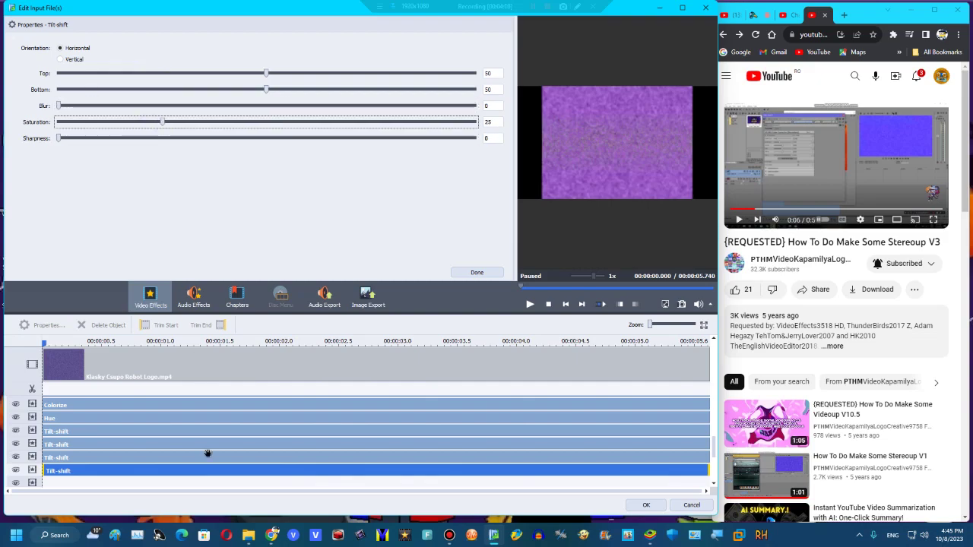
- Check the settings of the third up to the first Tilt-shift effect below the second Hue, and close the properties
{"action": "left_click", "coordinate": [154, 458]}
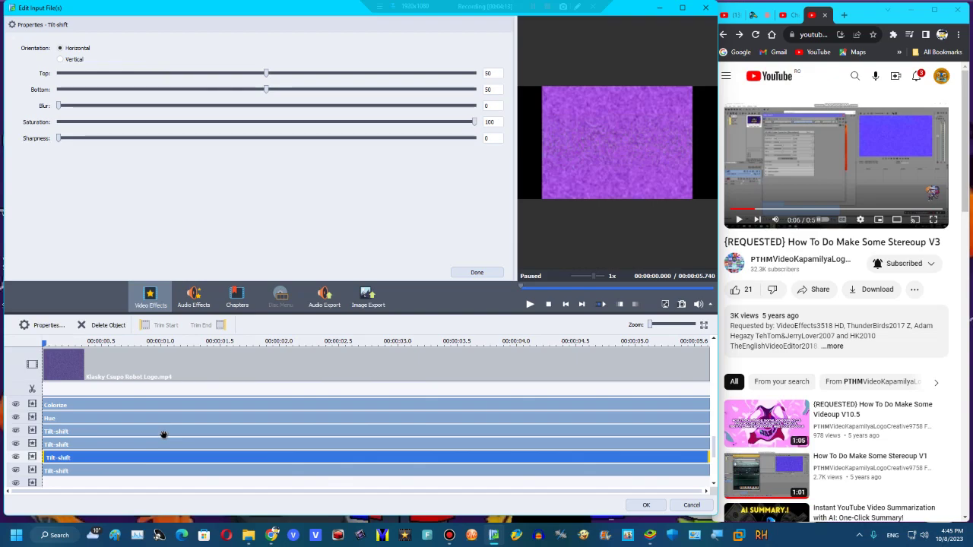
{"action": "key", "text": "Up"}
{"action": "key", "text": "Up"}
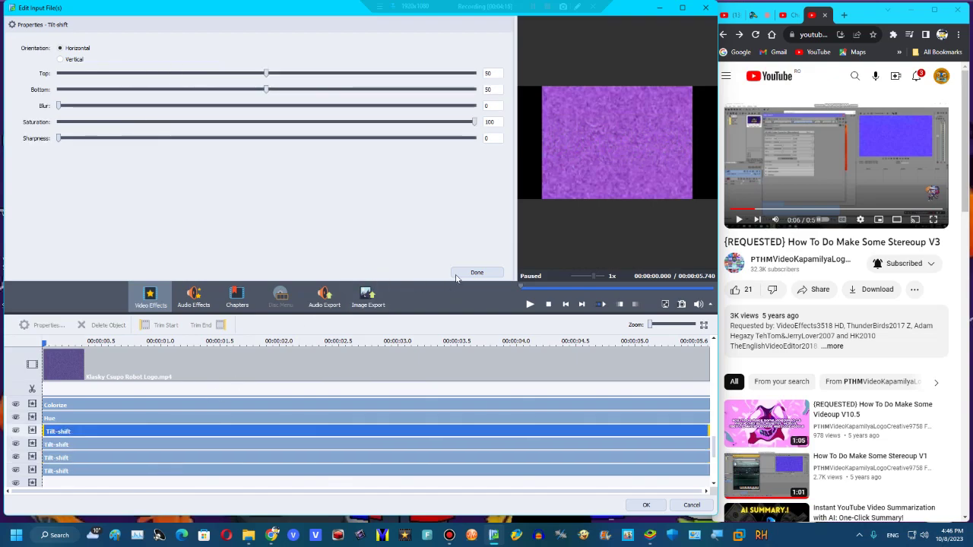
{"action": "left_click", "coordinate": [459, 274]}
- Preview the clip at about 1.63 seconds and compare it with the reference video at 0:47
{"action": "left_click_drag", "start_coordinate": [585, 288], "coordinate": [576, 287]}
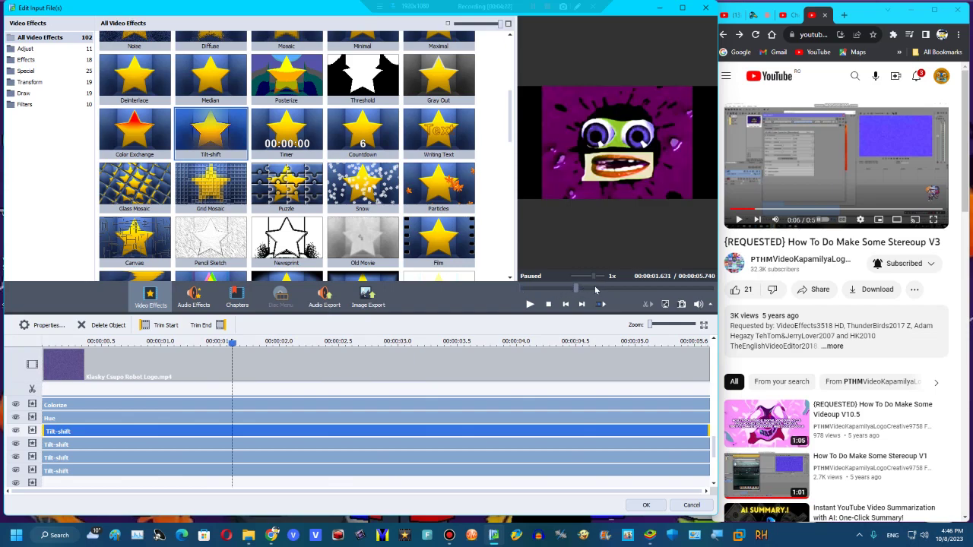
{"action": "left_click", "coordinate": [912, 208]}
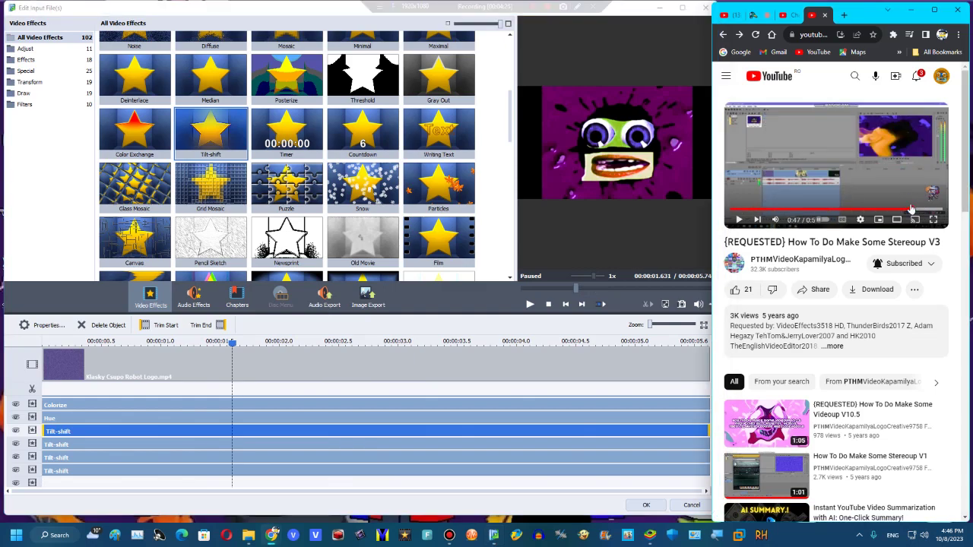
{"action": "scroll", "coordinate": [89, 413], "scroll_direction": "up", "scroll_amount": 7}
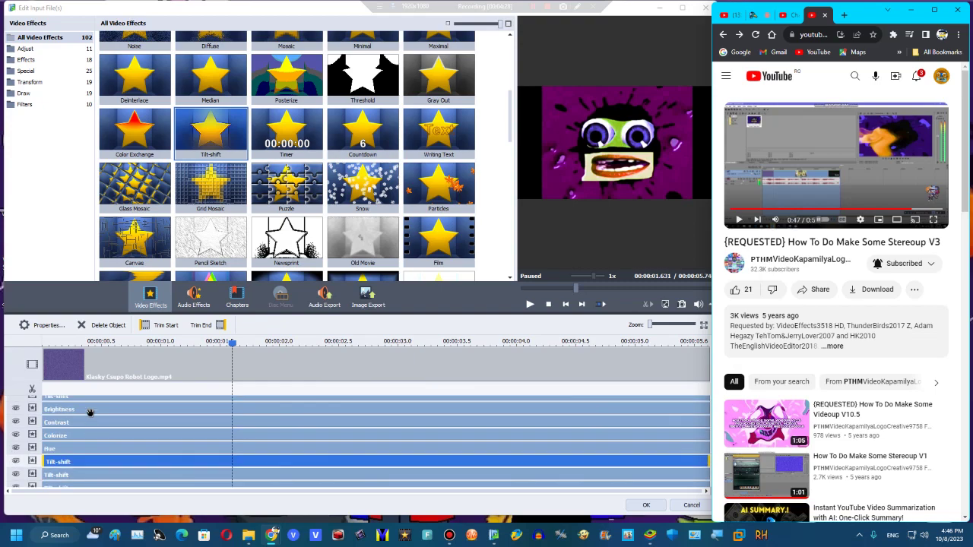
- Set the angle of the Hue effect directly below Colorize to -55, previewing the clip at about 1.78 seconds
{"action": "left_click", "coordinate": [62, 428]}
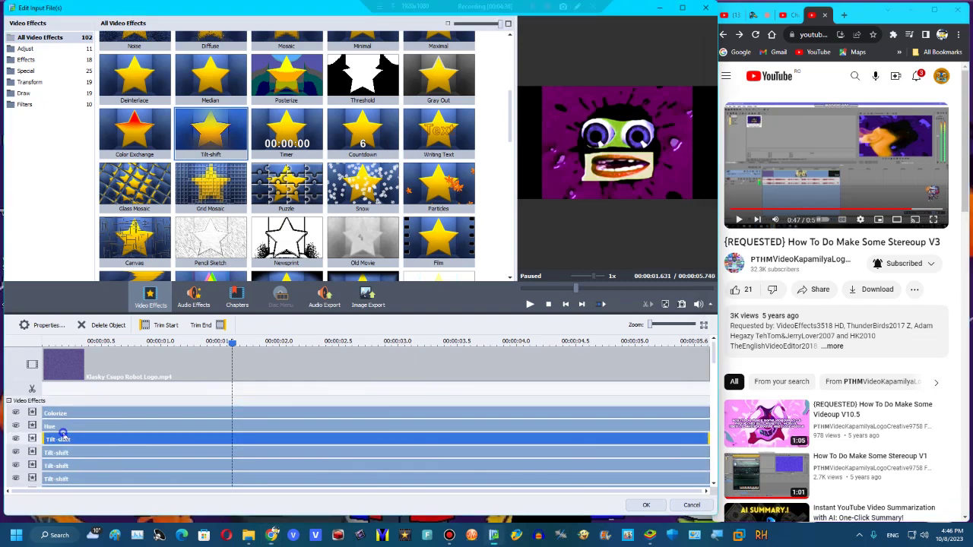
{"action": "left_click", "coordinate": [44, 326]}
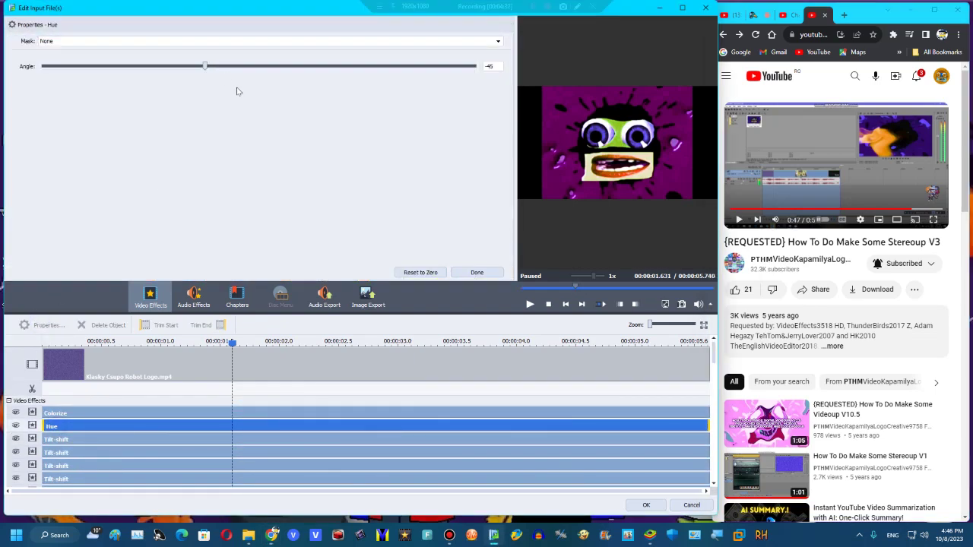
{"action": "left_click_drag", "start_coordinate": [207, 68], "coordinate": [230, 97]}
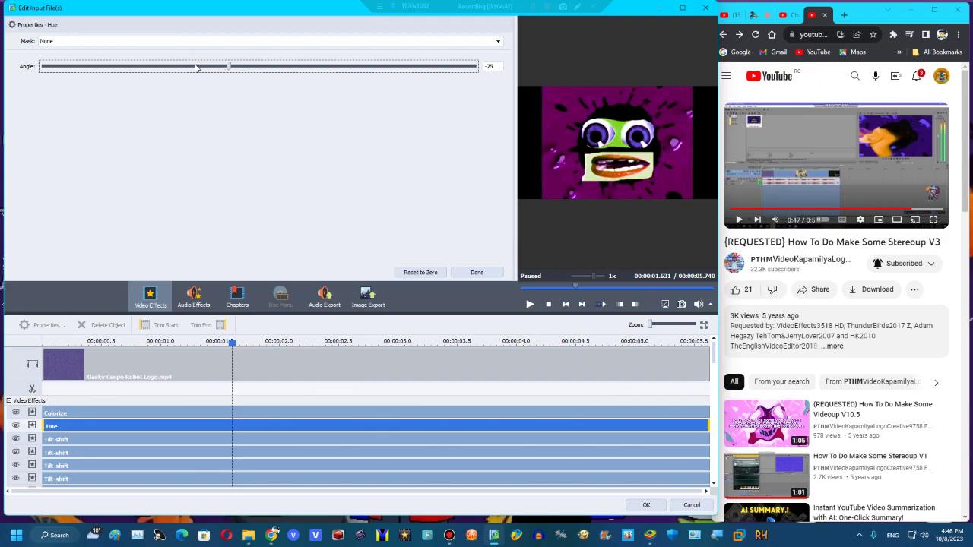
{"action": "mouse_move", "coordinate": [575, 286]}
{"action": "left_mouse_down"}
{"action": "mouse_move", "coordinate": [566, 286]}
{"action": "mouse_move", "coordinate": [583, 286]}
{"action": "left_mouse_up"}
{"action": "left_click", "coordinate": [191, 67]}
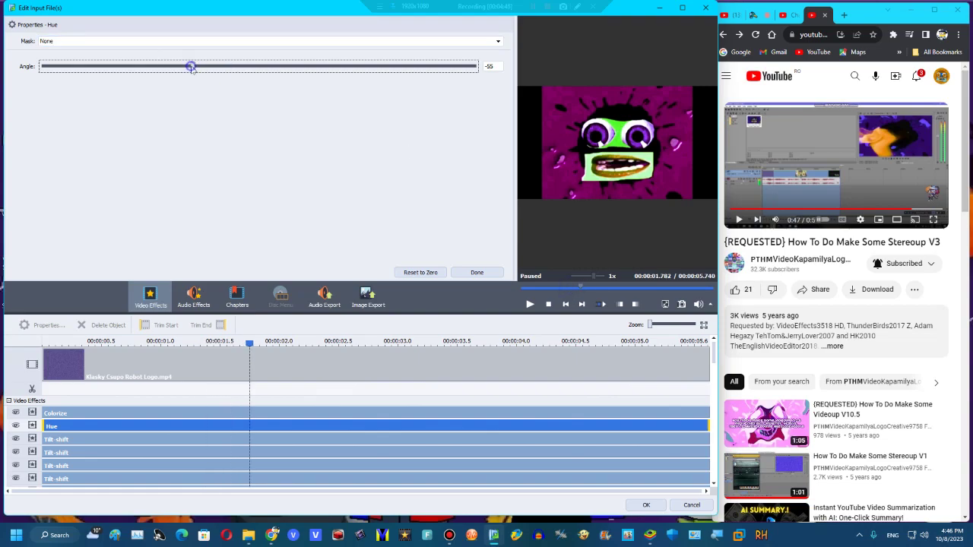
- Set the level of the Brightness effect below the four Tilt-shift effects to 55 and close the properties
{"action": "left_click", "coordinate": [600, 287]}
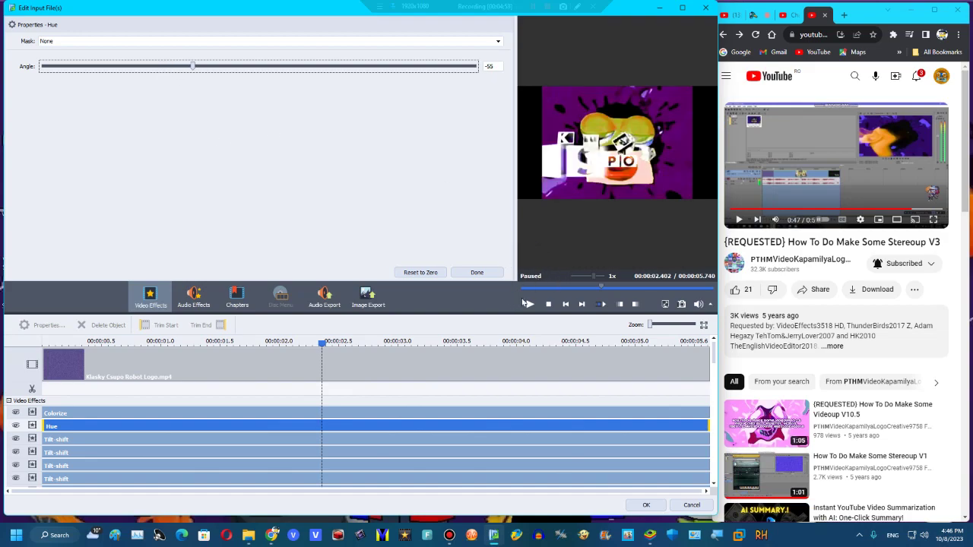
{"action": "left_click", "coordinate": [574, 289]}
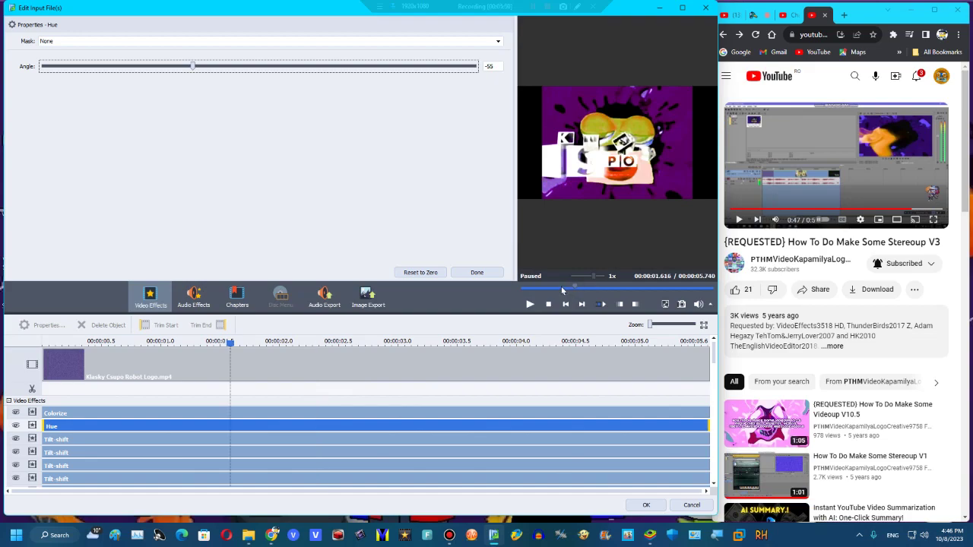
{"action": "left_click", "coordinate": [556, 288]}
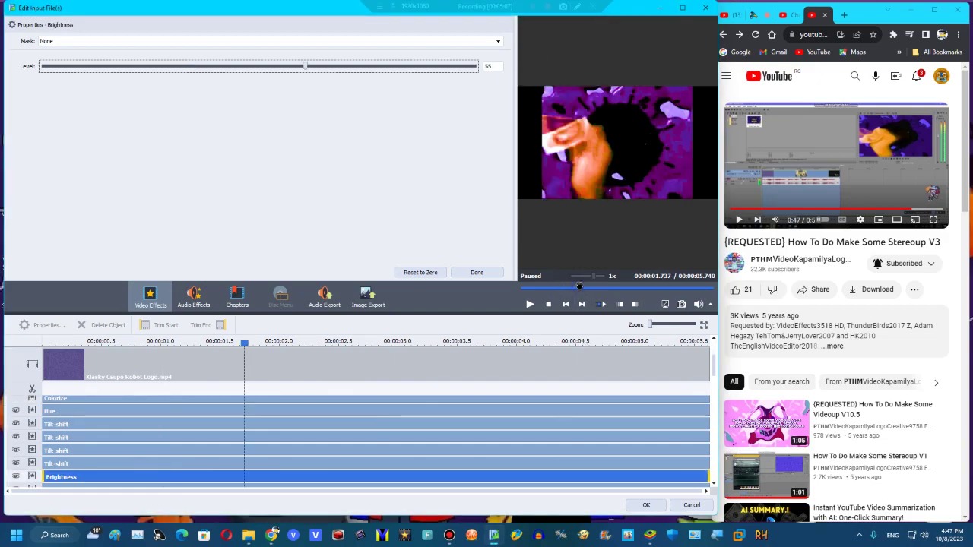
{"action": "left_click", "coordinate": [486, 277]}
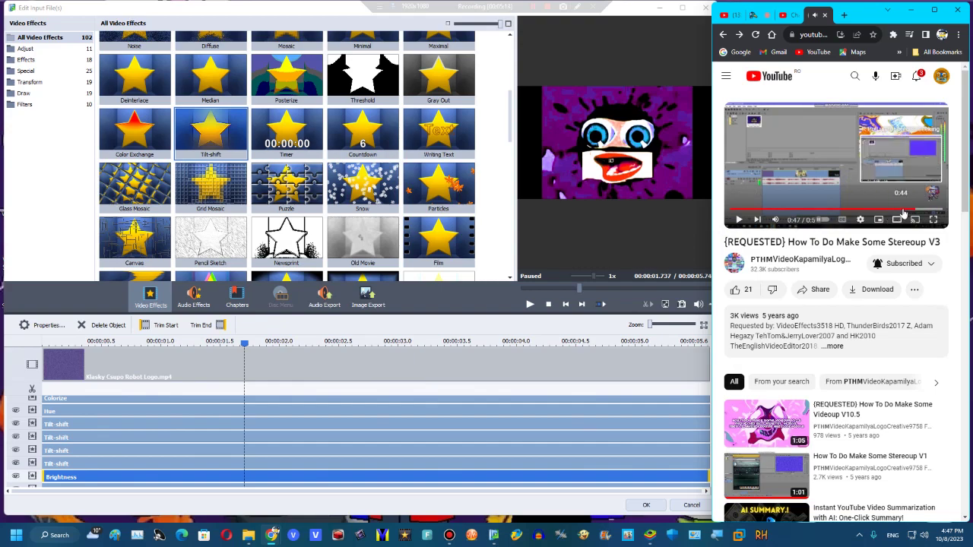
- Play the reference video to 0:50 and move the clip preview to about 2.28 seconds for comparison
{"action": "left_click", "coordinate": [736, 220]}
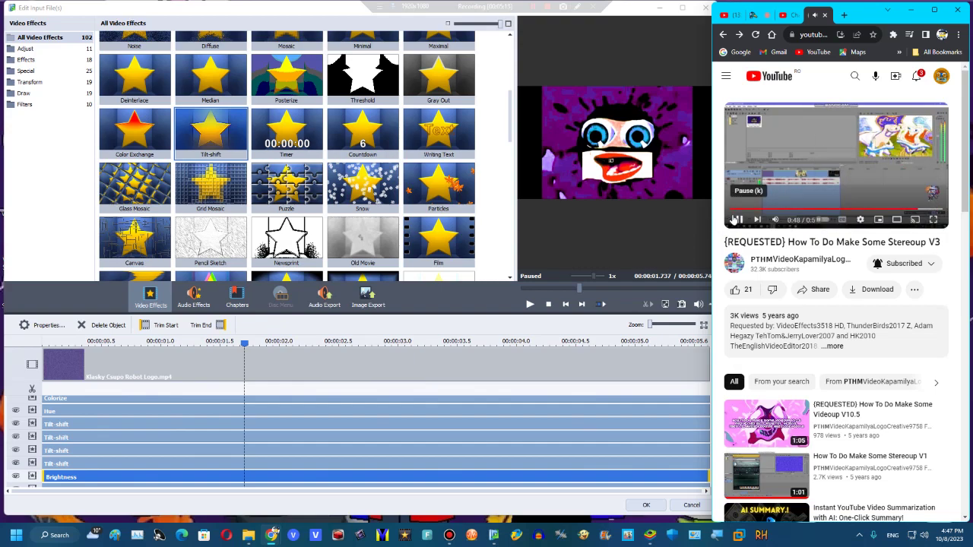
{"action": "left_click", "coordinate": [736, 220]}
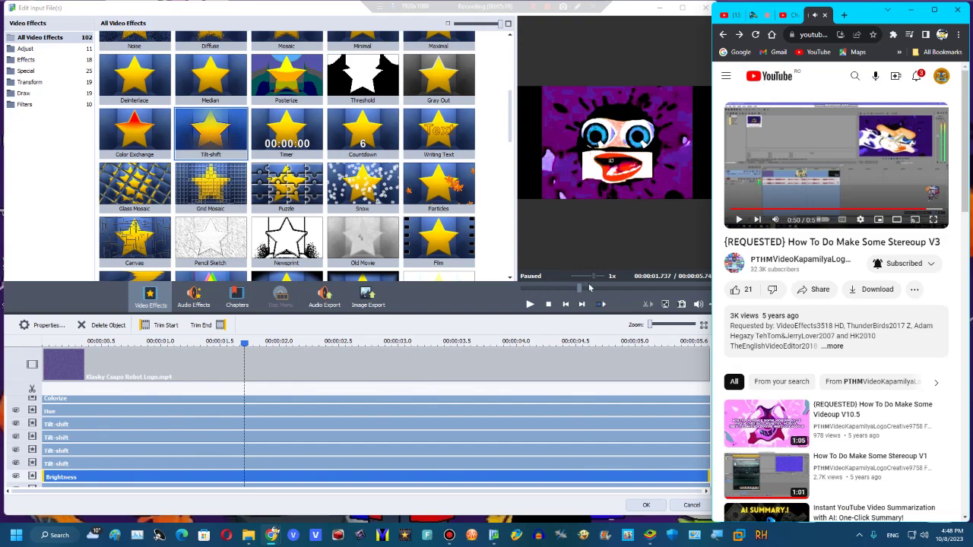
{"action": "left_click_drag", "start_coordinate": [590, 287], "coordinate": [598, 290]}
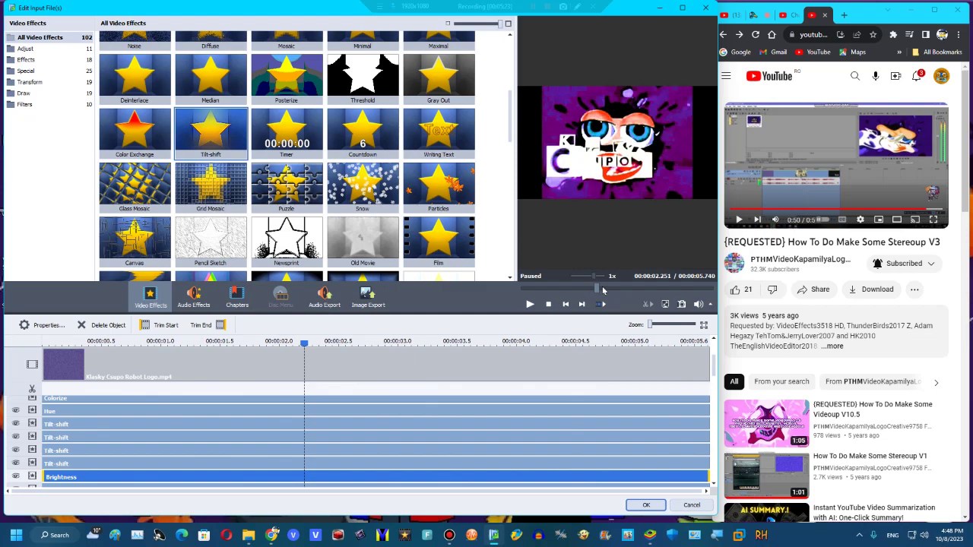
{"action": "left_click_drag", "start_coordinate": [598, 290], "coordinate": [600, 290]}
- Check the settings of the Hue and Brightness effects around the Tilt-shift effects with the preview at about 2.43 seconds
{"action": "left_click", "coordinate": [115, 411]}
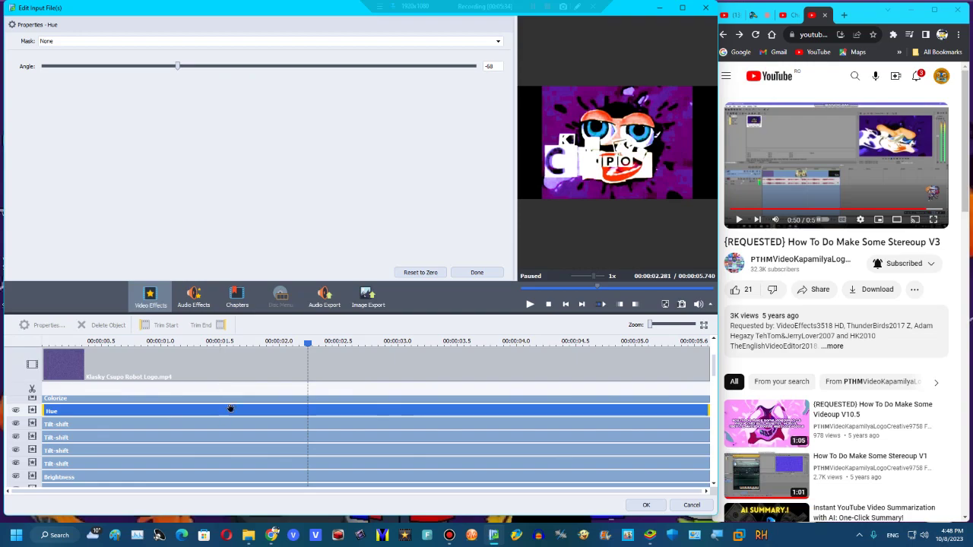
{"action": "left_click_drag", "start_coordinate": [597, 288], "coordinate": [603, 287]}
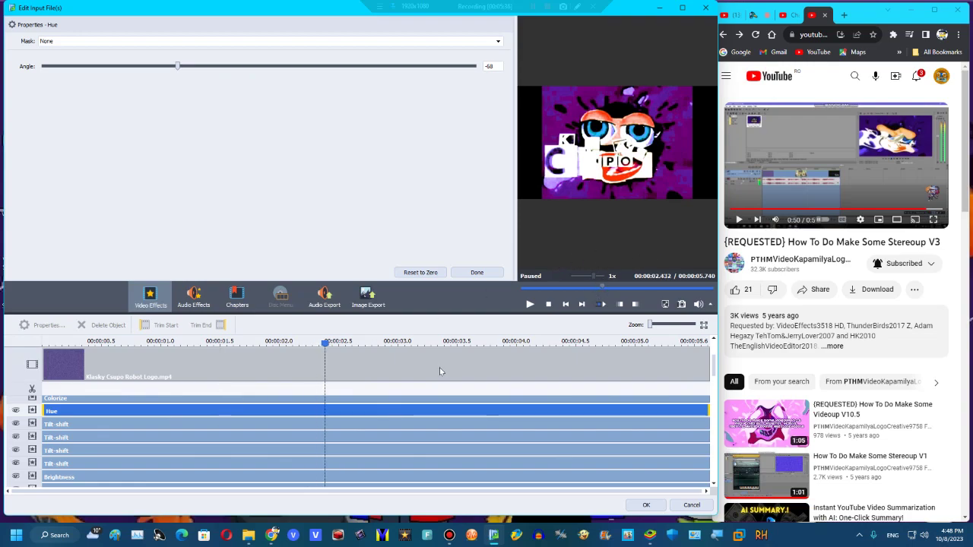
{"action": "left_click", "coordinate": [77, 477]}
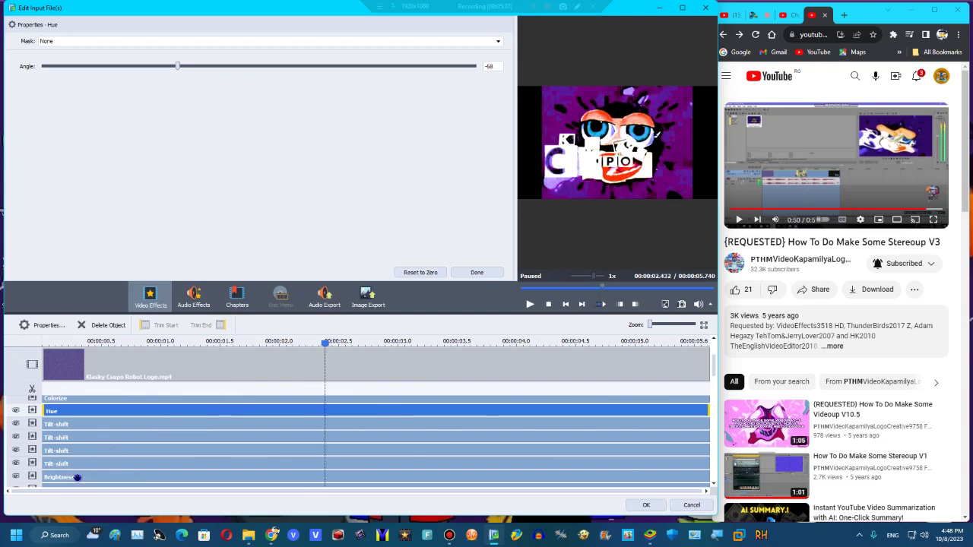
{"action": "left_click", "coordinate": [59, 325]}
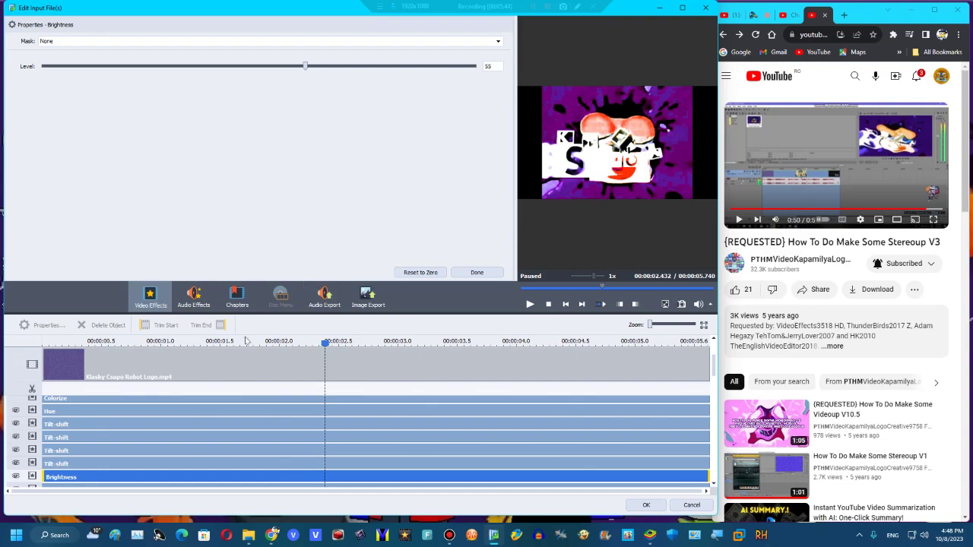
- Try several angles for the Hue effect above the Tilt-shift effects and set it to -62
{"action": "left_click", "coordinate": [85, 410]}
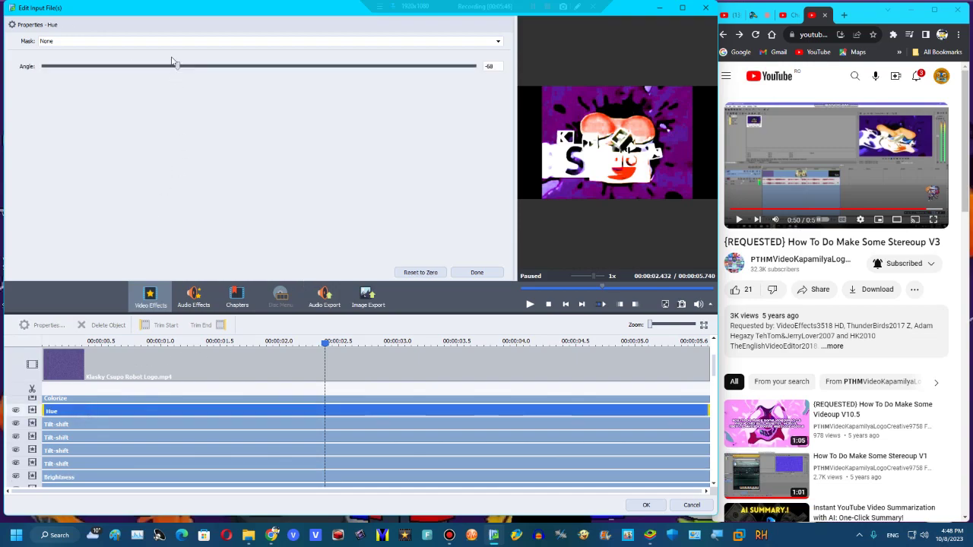
{"action": "left_click_drag", "start_coordinate": [178, 67], "coordinate": [188, 69]}
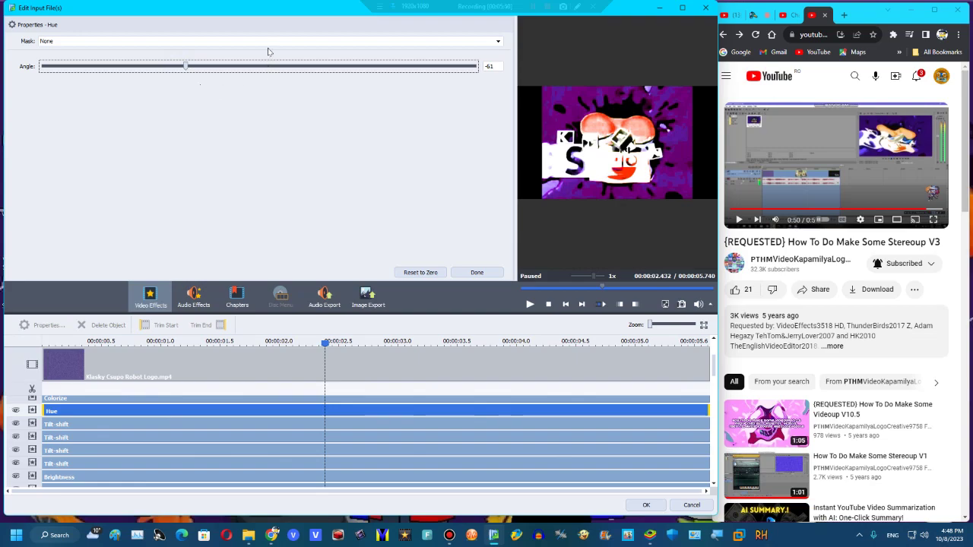
{"action": "left_click", "coordinate": [194, 65]}
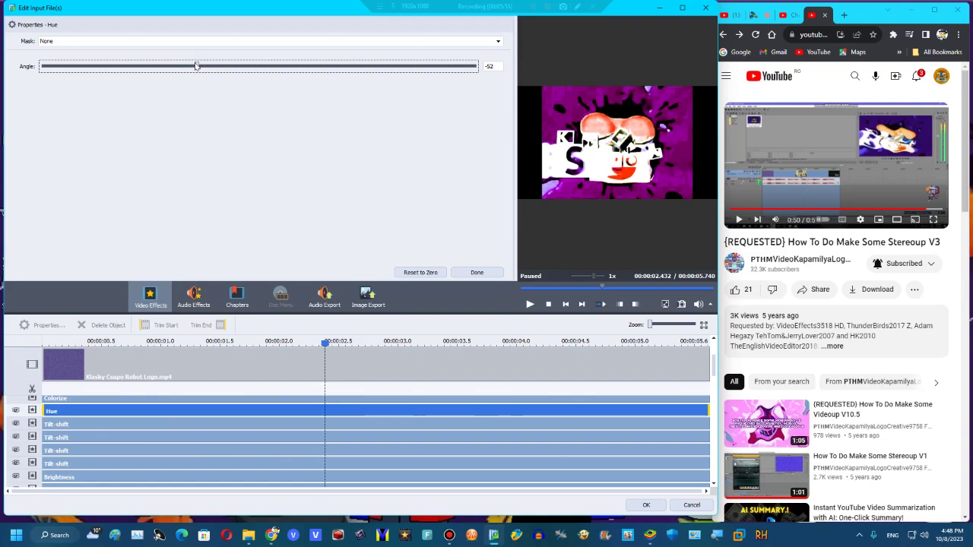
{"action": "left_click_drag", "start_coordinate": [196, 66], "coordinate": [219, 69]}
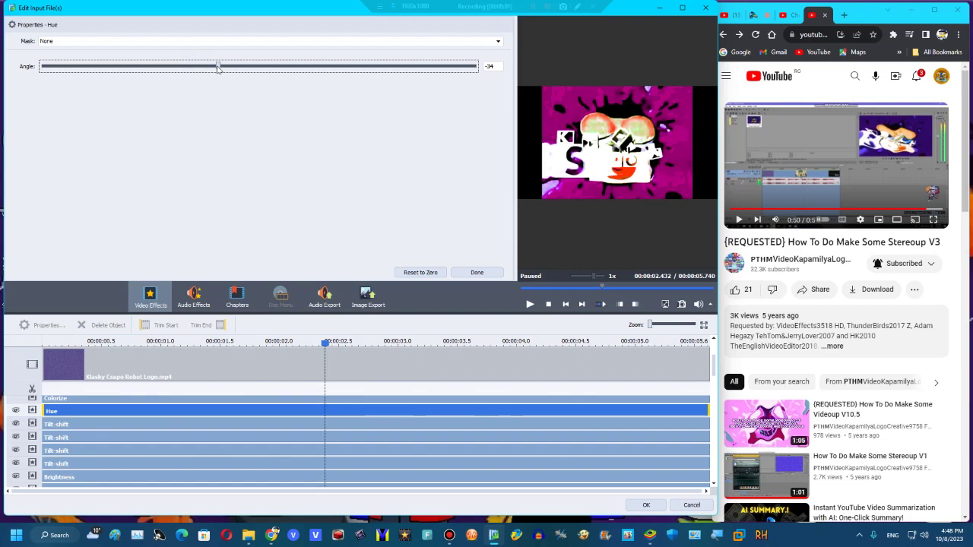
{"action": "left_click_drag", "start_coordinate": [218, 66], "coordinate": [156, 99]}
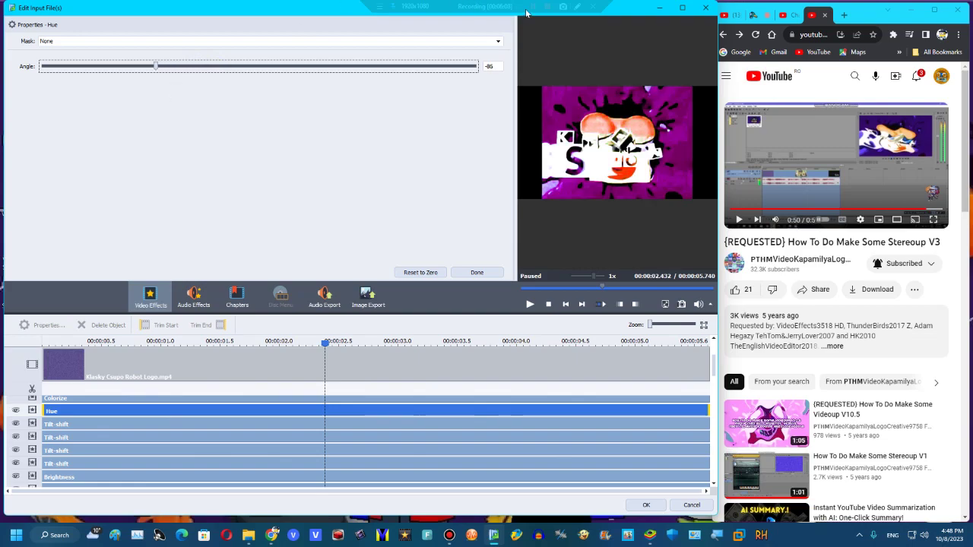
- Check the private chat in the StreamYard studio, and accept the clip's effect edits, continuing with the free version
{"action": "left_click", "coordinate": [756, 15]}
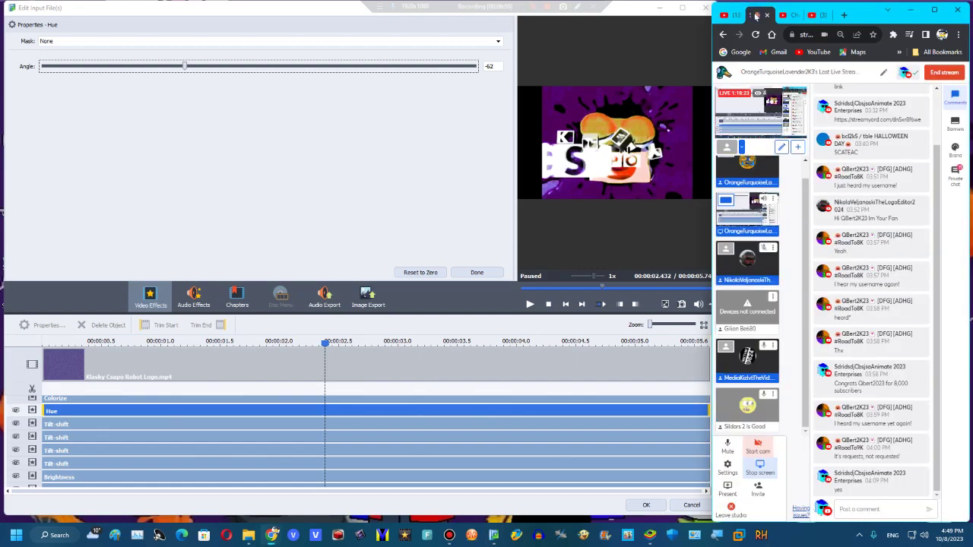
{"action": "left_click", "coordinate": [958, 173]}
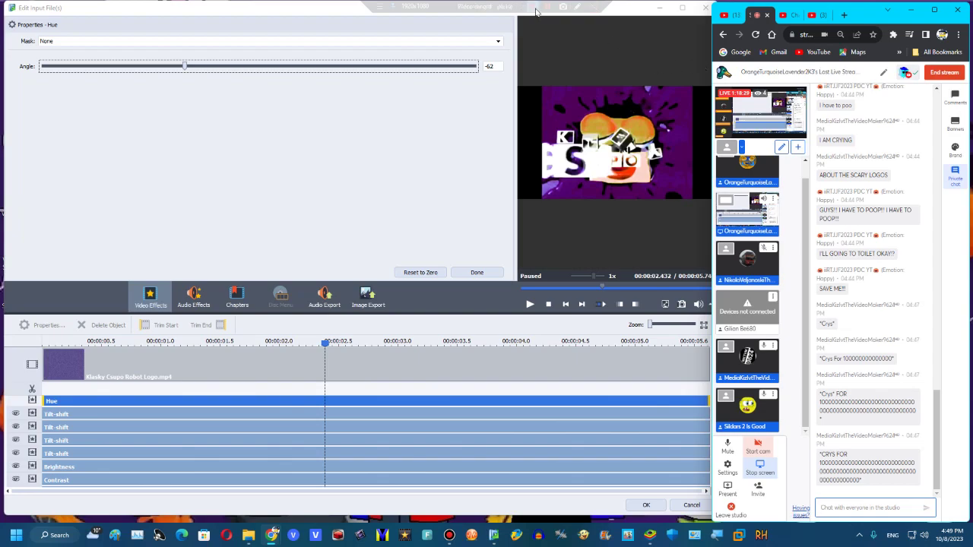
{"action": "left_click", "coordinate": [647, 505]}
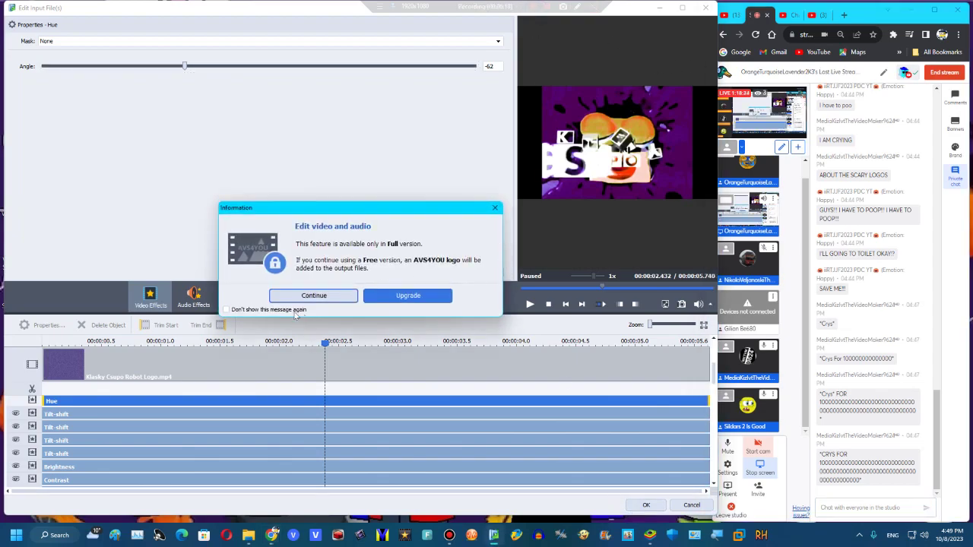
{"action": "left_click", "coordinate": [312, 296]}
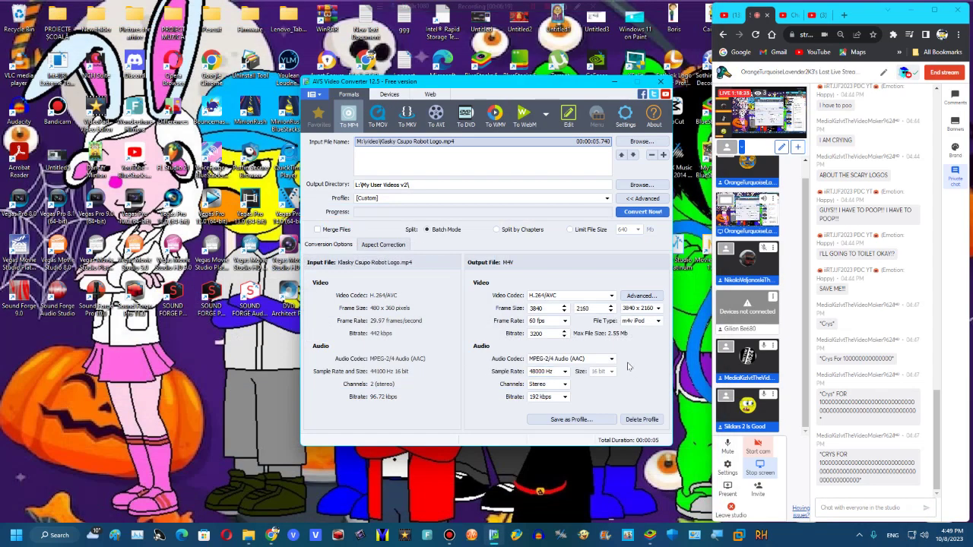
- Set the output frame size to 640 x 480 and the frame rate to 25 fps
{"action": "left_click", "coordinate": [635, 311]}
{"action": "scroll", "coordinate": [639, 394], "scroll_direction": "down", "scroll_amount": 5}
{"action": "left_click_drag", "start_coordinate": [659, 399], "coordinate": [660, 383]}
{"action": "left_click", "coordinate": [630, 332]}
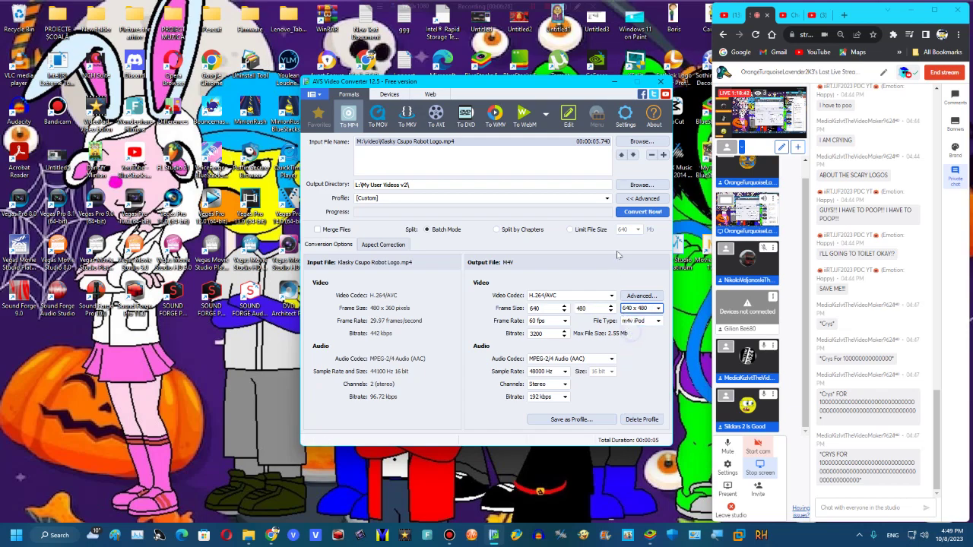
{"action": "left_click", "coordinate": [552, 321]}
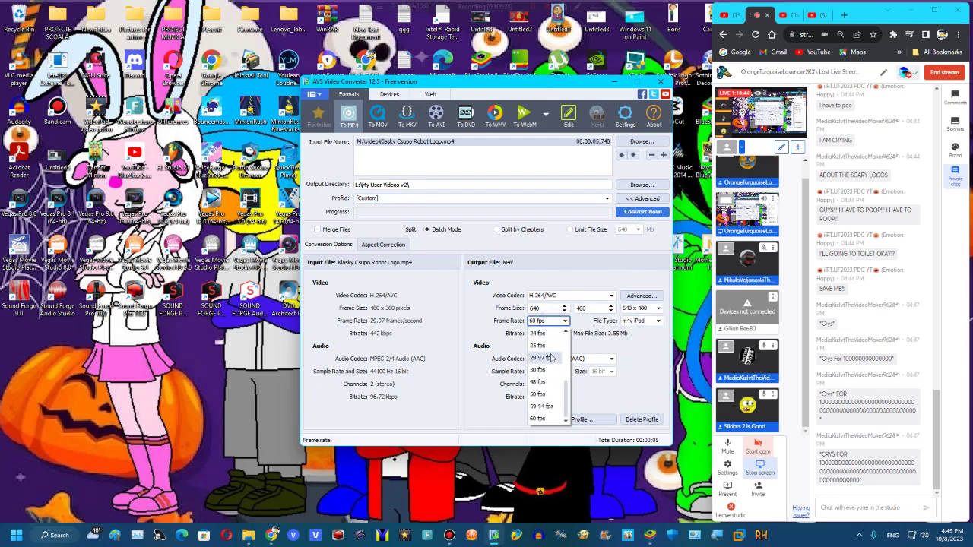
{"action": "left_click", "coordinate": [538, 345]}
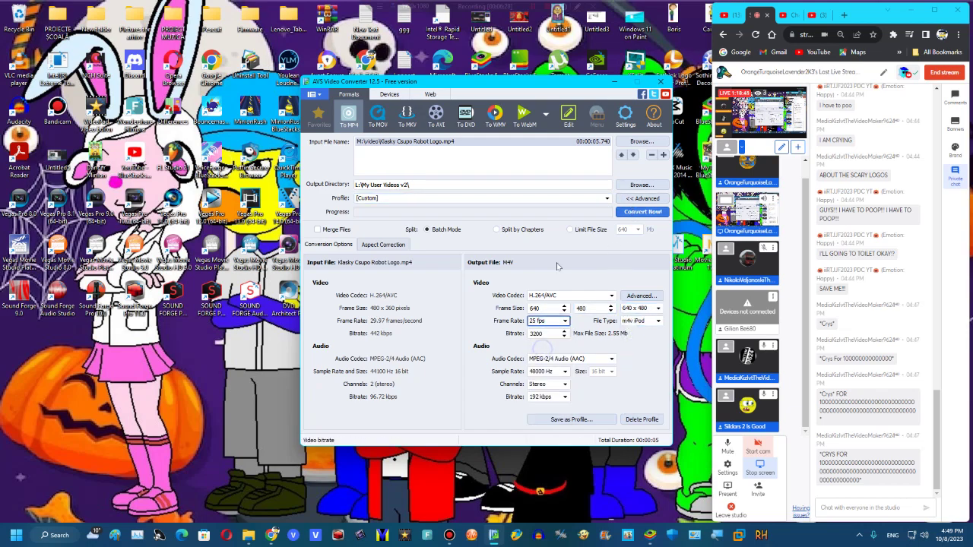
- Start converting the clip with the free version, and launch AVS Video Editor
{"action": "left_click", "coordinate": [627, 213]}
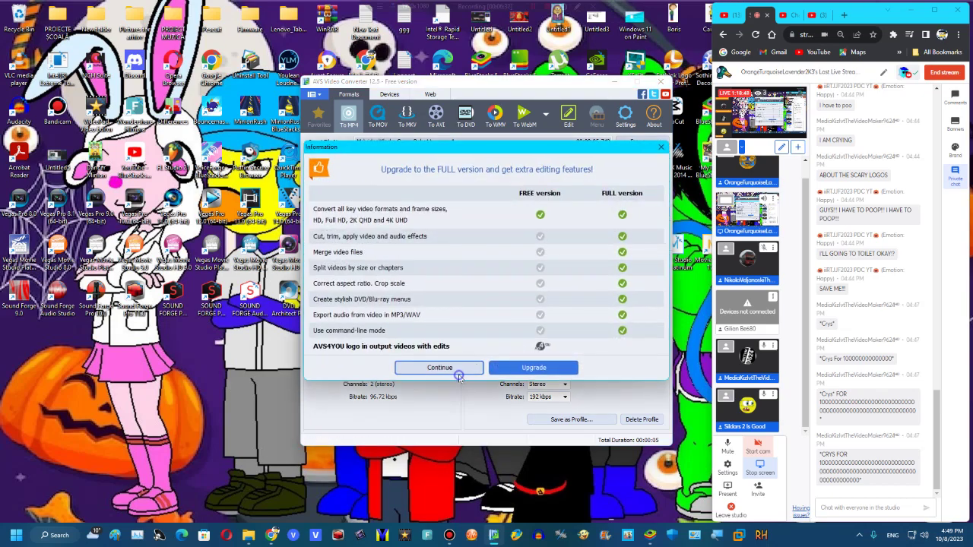
{"action": "left_click", "coordinate": [458, 371]}
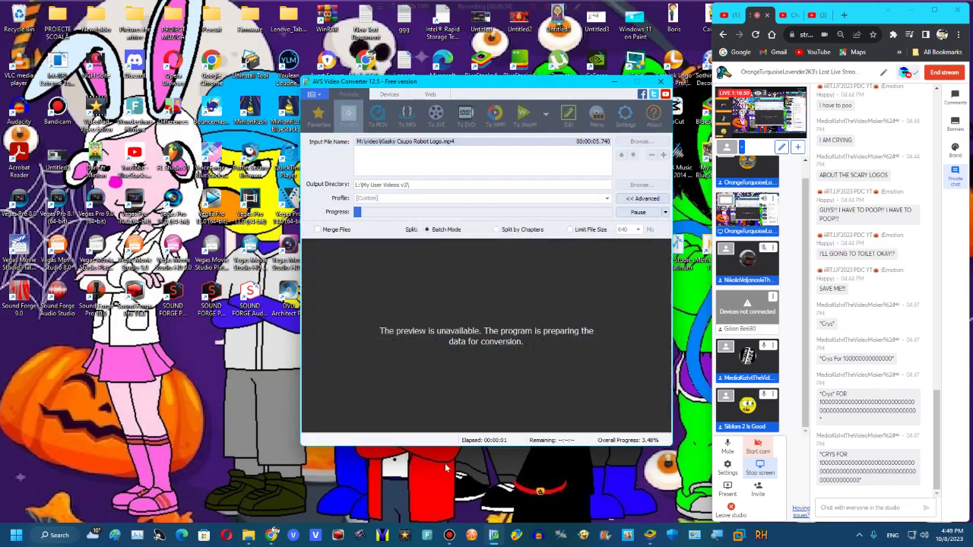
{"action": "left_click", "coordinate": [361, 536]}
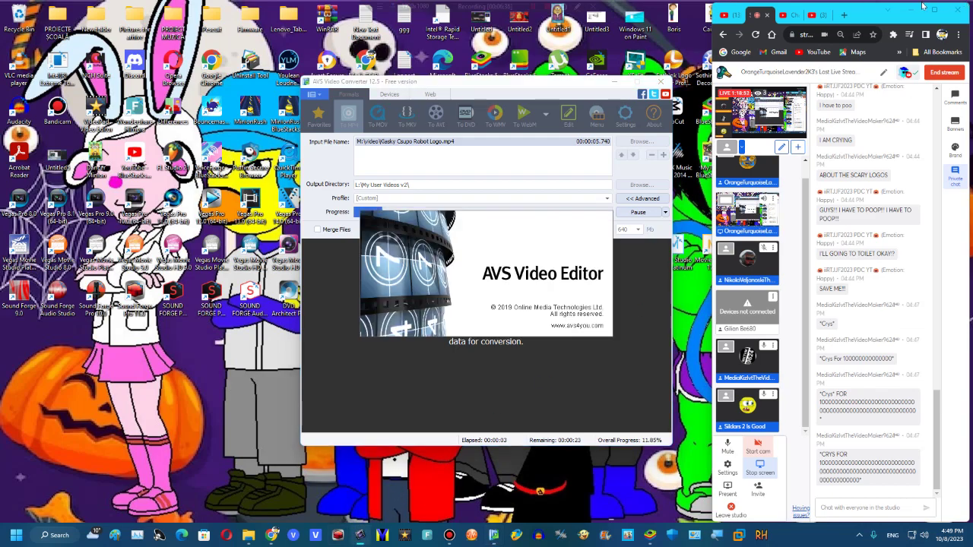
- Review the Color Corrector (Secondary) and Wave settings in the enlarged reference video up to 0:09, and restore the browser window's size
{"action": "left_click", "coordinate": [934, 10]}
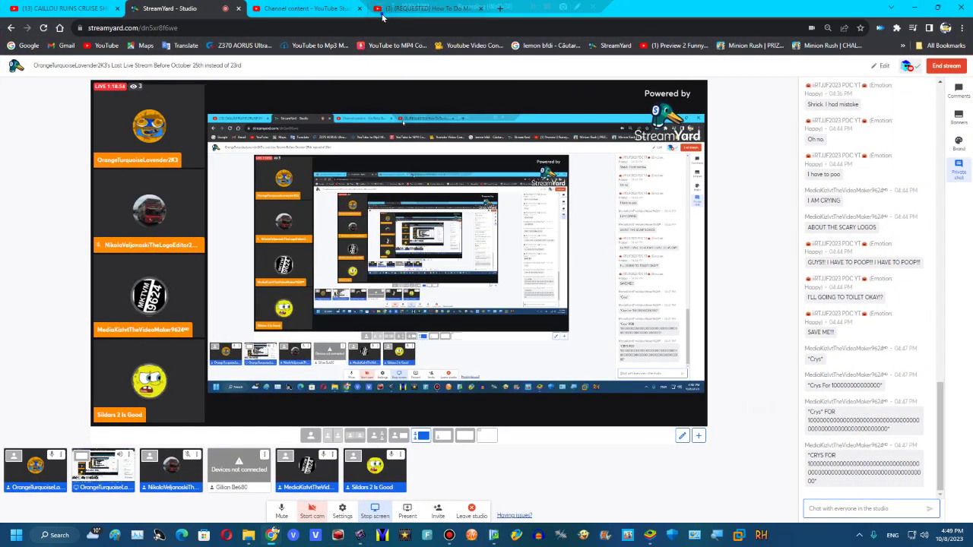
{"action": "left_click", "coordinate": [381, 8]}
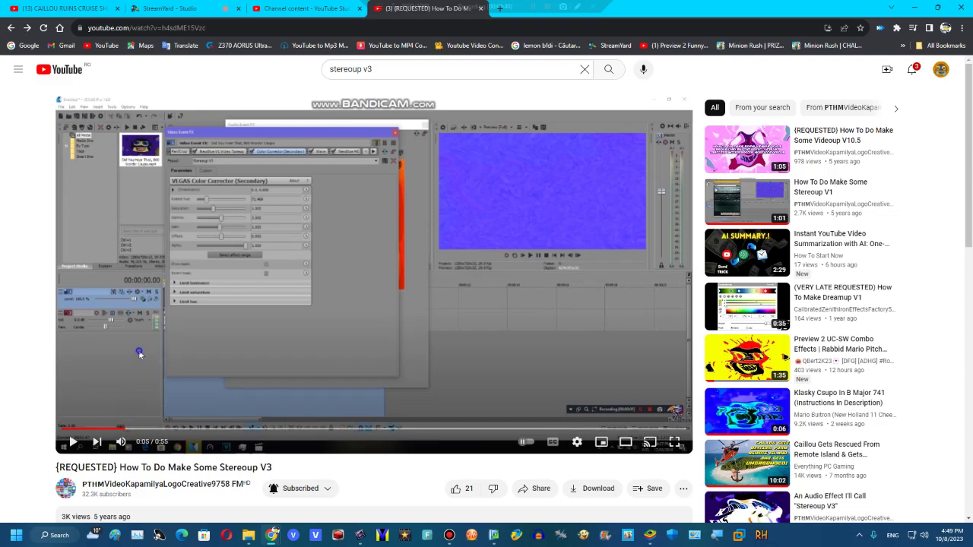
{"action": "double_click", "coordinate": [162, 327]}
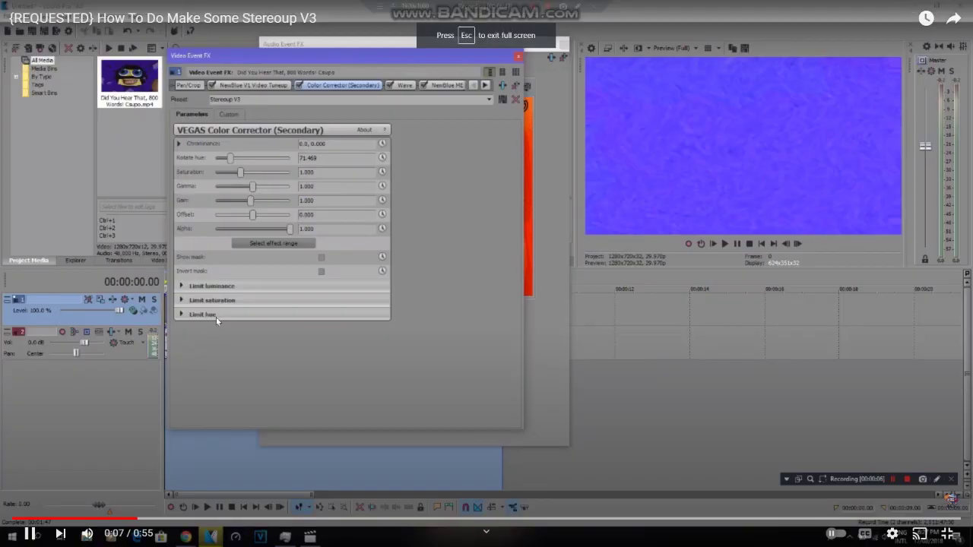
{"action": "left_click", "coordinate": [278, 400]}
{"action": "double_click", "coordinate": [430, 302]}
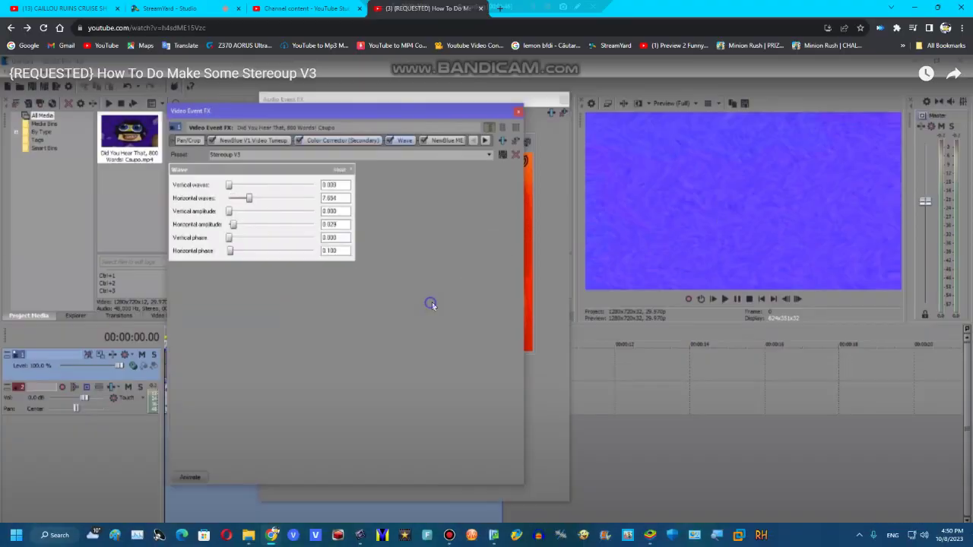
{"action": "left_click", "coordinate": [939, 6]}
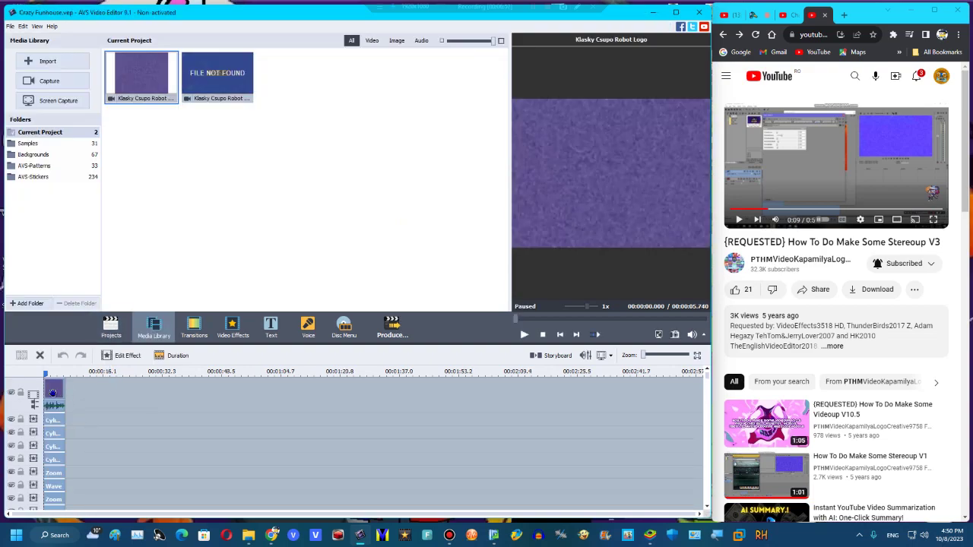
- Lock all the video effect tracks in the timeline, and delete the Klasky Csupo clip from the main video track
{"action": "left_click", "coordinate": [53, 392]}
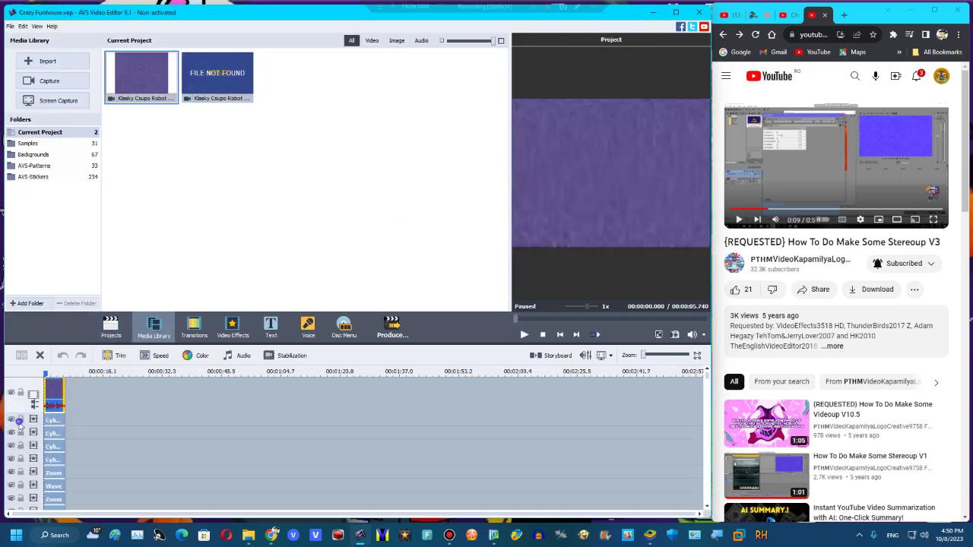
{"action": "left_click", "coordinate": [21, 420]}
{"action": "left_click", "coordinate": [20, 433]}
{"action": "scroll", "coordinate": [22, 500], "scroll_direction": "down", "scroll_amount": 2}
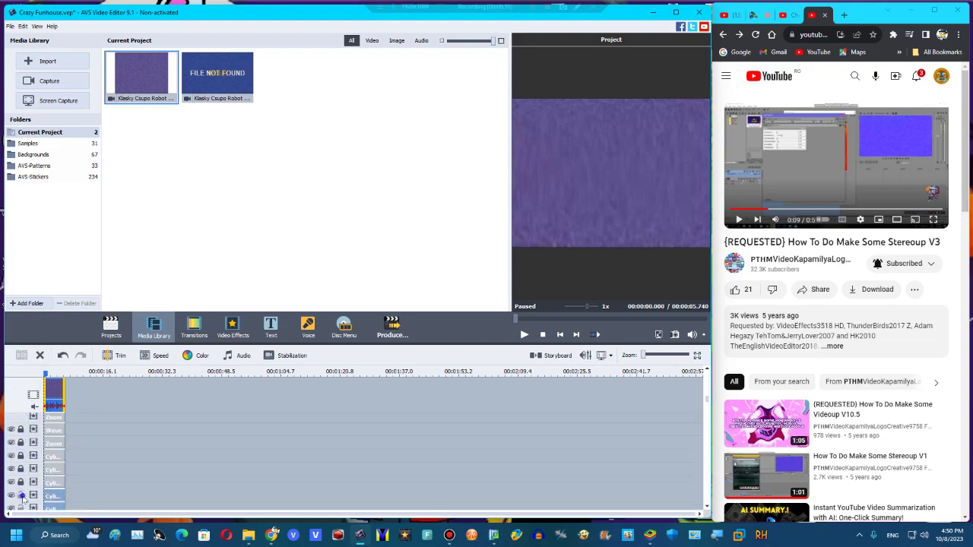
{"action": "scroll", "coordinate": [23, 479], "scroll_direction": "down", "scroll_amount": 3}
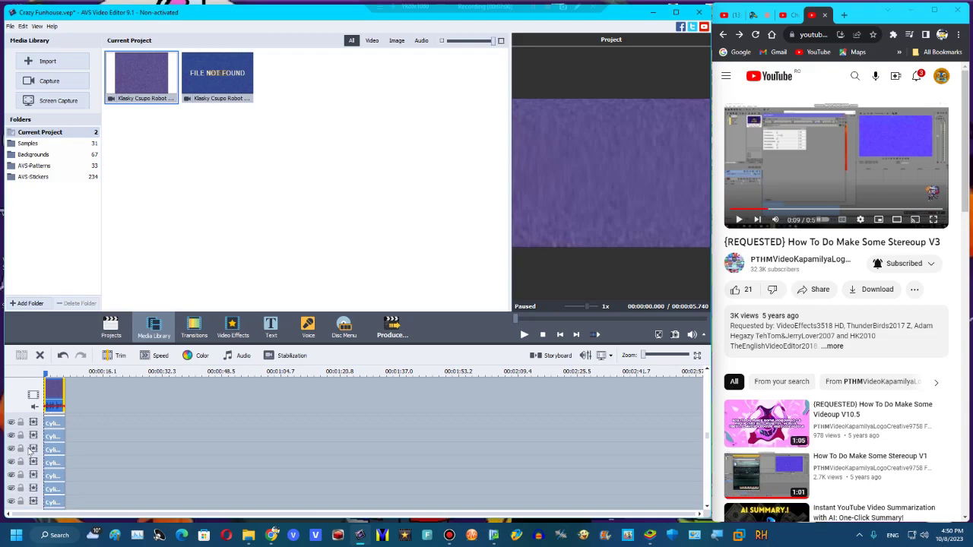
{"action": "left_click", "coordinate": [21, 463]}
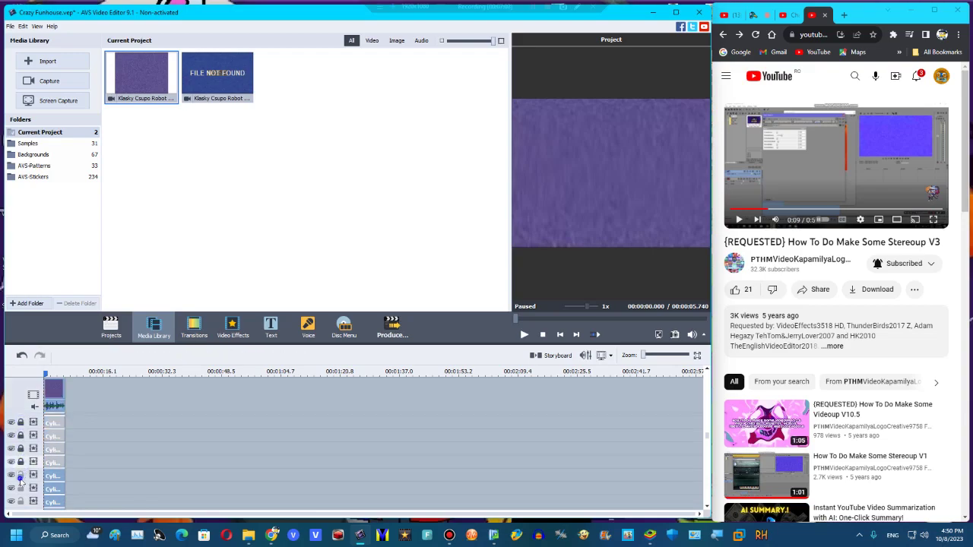
{"action": "scroll", "coordinate": [22, 471], "scroll_direction": "down", "scroll_amount": 2}
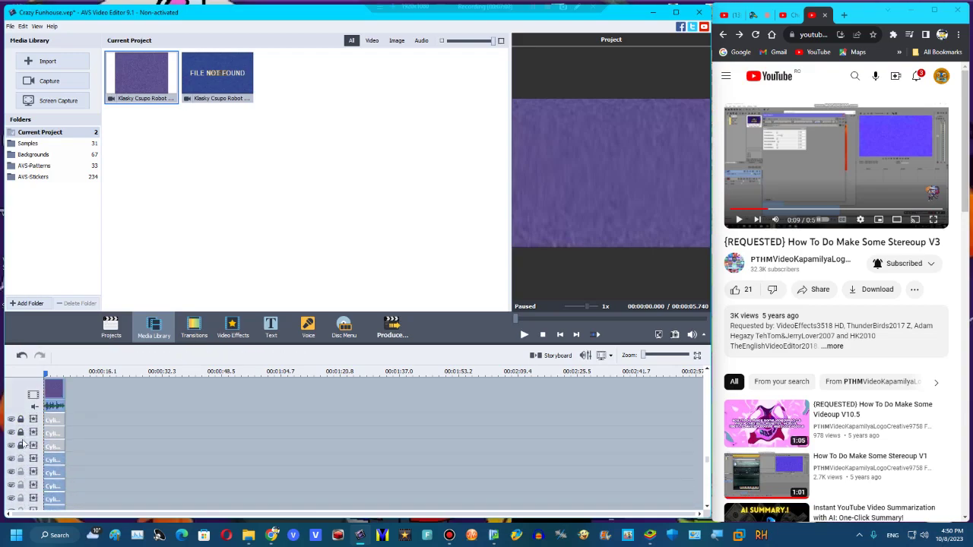
{"action": "scroll", "coordinate": [25, 460], "scroll_direction": "down", "scroll_amount": 1}
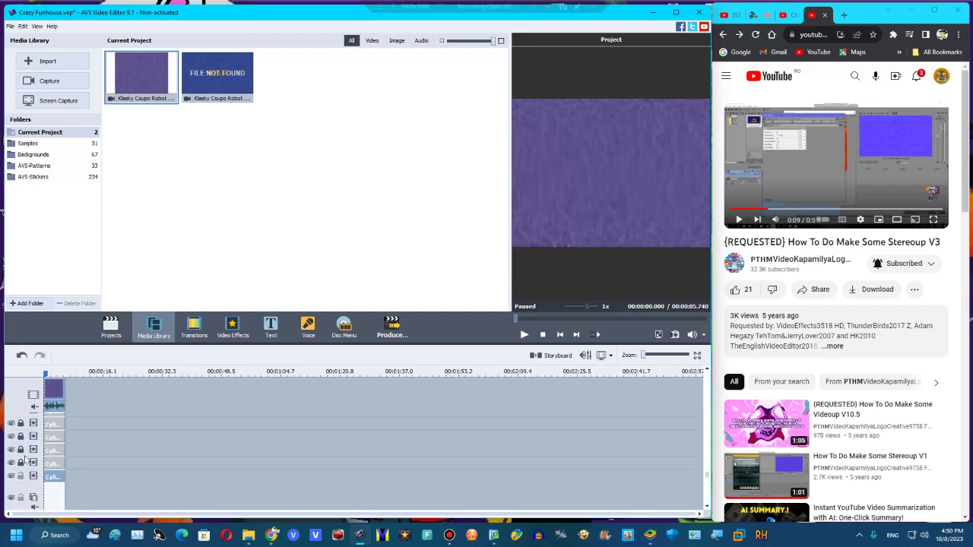
{"action": "left_click", "coordinate": [62, 379]}
{"action": "left_click", "coordinate": [41, 355]}
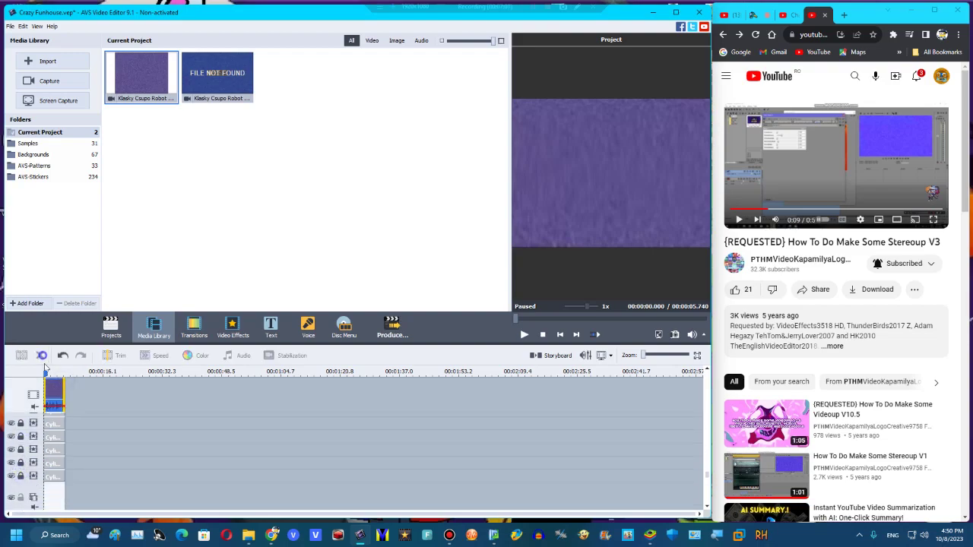
- Remove the Klaskyklaskyklaskyklasky Gummy Bear in G Major videos from the My User Videos v2 folder
{"action": "left_click", "coordinate": [248, 536]}
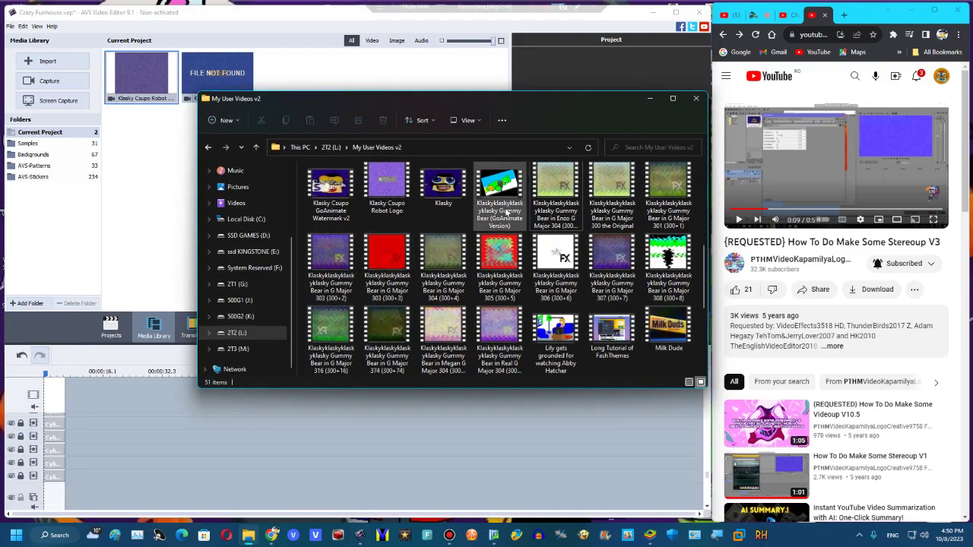
{"action": "left_click", "coordinate": [542, 211]}
{"action": "left_click", "coordinate": [495, 351], "text": "shift"}
{"action": "left_click_drag", "start_coordinate": [495, 352], "coordinate": [387, 199]}
- Add the Klasky Csupo Robot Logo video from the My User Videos v2 folder to the main video track
{"action": "scroll", "coordinate": [581, 298], "scroll_direction": "down", "scroll_amount": 3}
{"action": "scroll", "coordinate": [581, 298], "scroll_direction": "up", "scroll_amount": 1}
{"action": "left_click", "coordinate": [338, 342]}
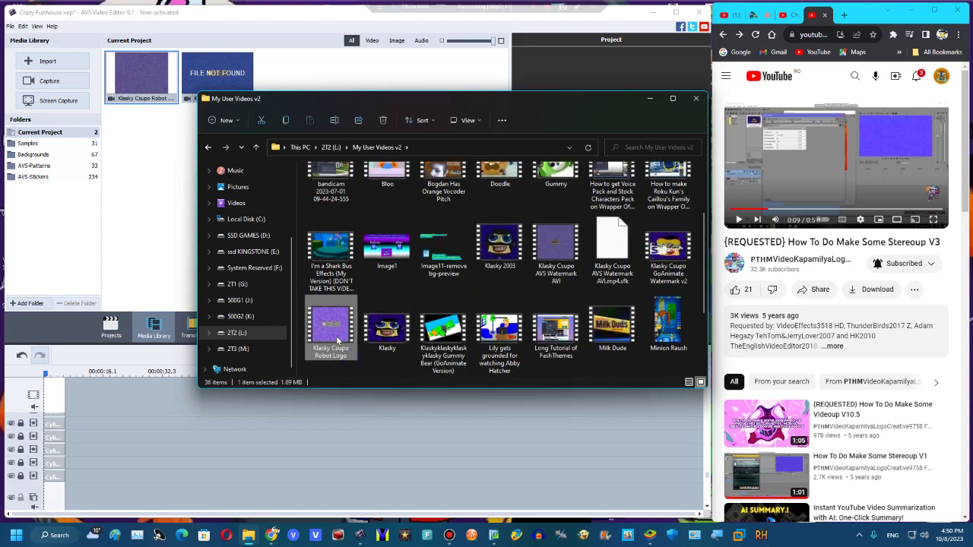
{"action": "left_click", "coordinate": [650, 99]}
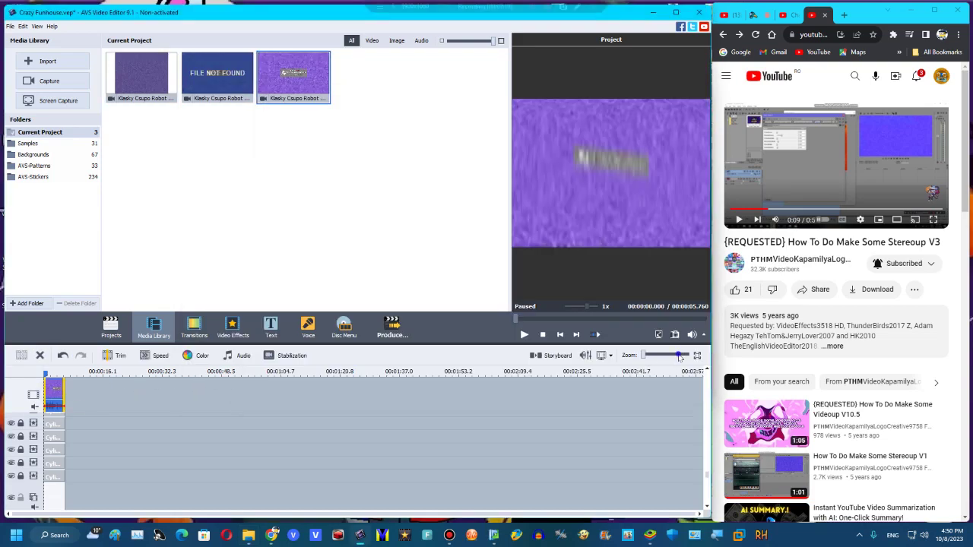
- Trim the end of the Klasky Csupo Robot Logo clip to match the effects' 00:00:05.740 duration, and check a few frames
{"action": "left_click", "coordinate": [679, 355]}
{"action": "left_click", "coordinate": [681, 355]}
{"action": "left_click", "coordinate": [425, 378]}
{"action": "left_click_drag", "start_coordinate": [423, 374], "coordinate": [424, 382]}
{"action": "left_click_drag", "start_coordinate": [599, 321], "coordinate": [561, 320]}
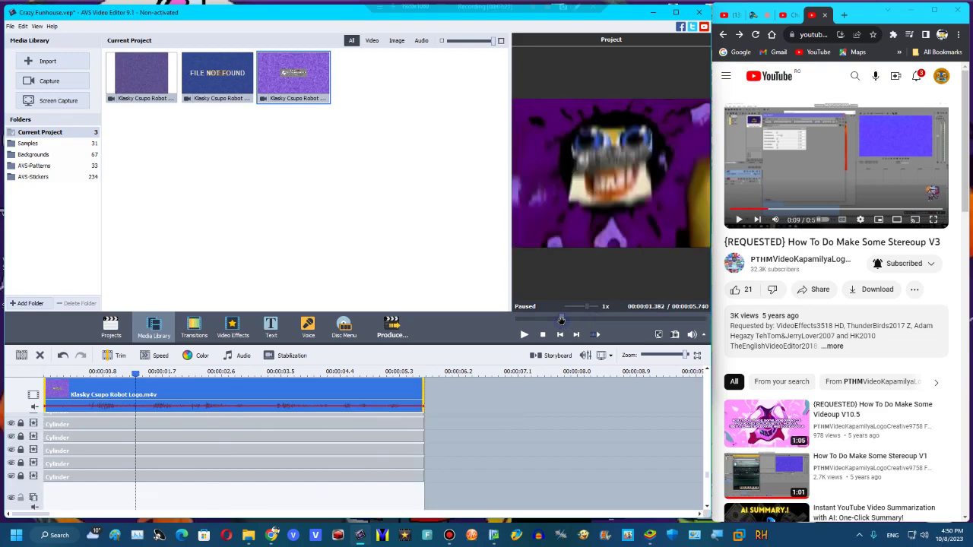
{"action": "left_click", "coordinate": [645, 356]}
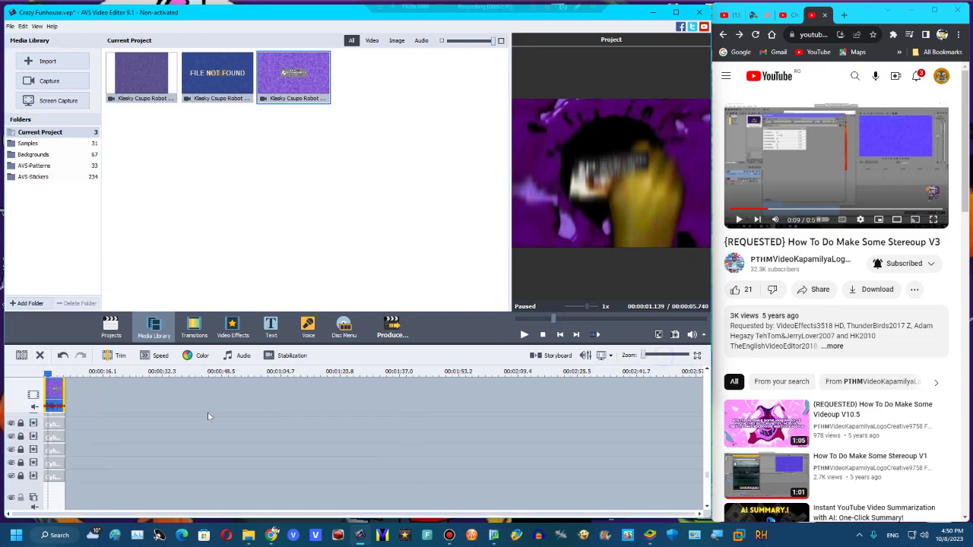
- Examine the settings of both NewBlue ME Wiggle effects in the full-screen reference video between 0:14 and 0:24
{"action": "double_click", "coordinate": [802, 168]}
{"action": "key", "text": "Right"}
{"action": "key", "text": "Right"}
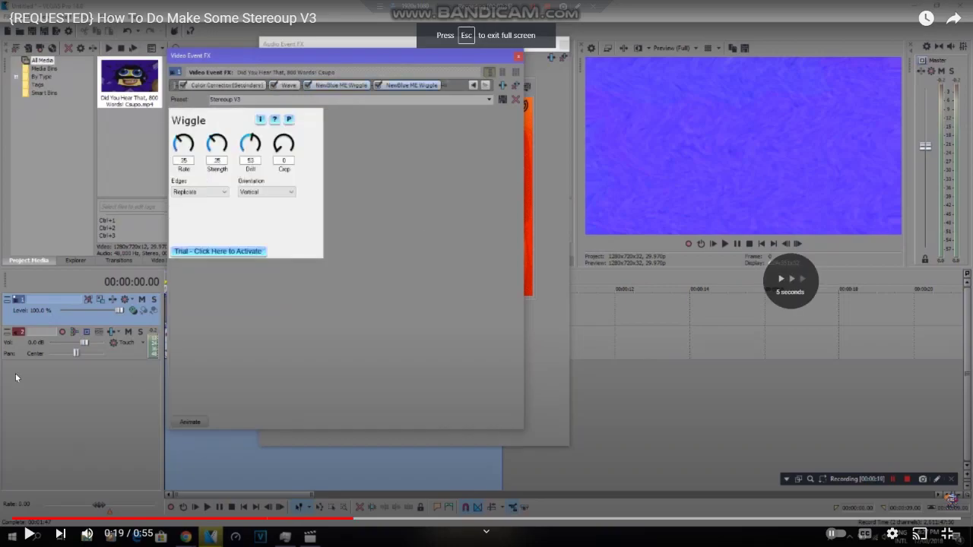
{"action": "key", "text": "Left"}
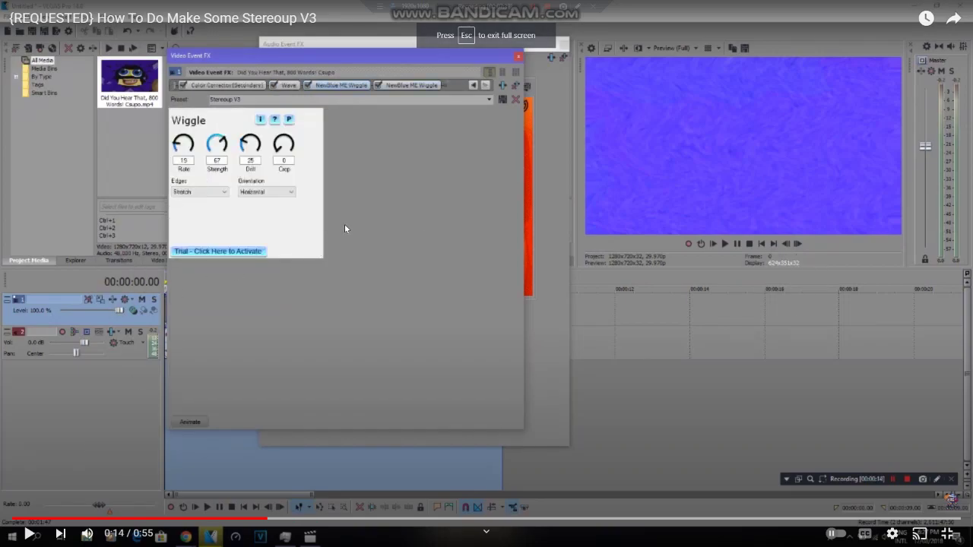
{"action": "key", "text": "Right"}
{"action": "key", "text": "Right"}
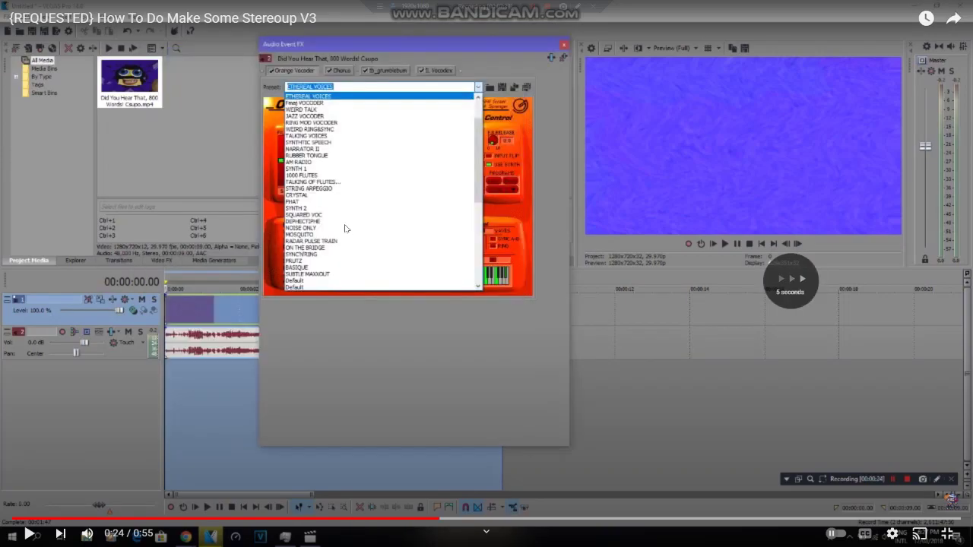
{"action": "key", "text": "Left"}
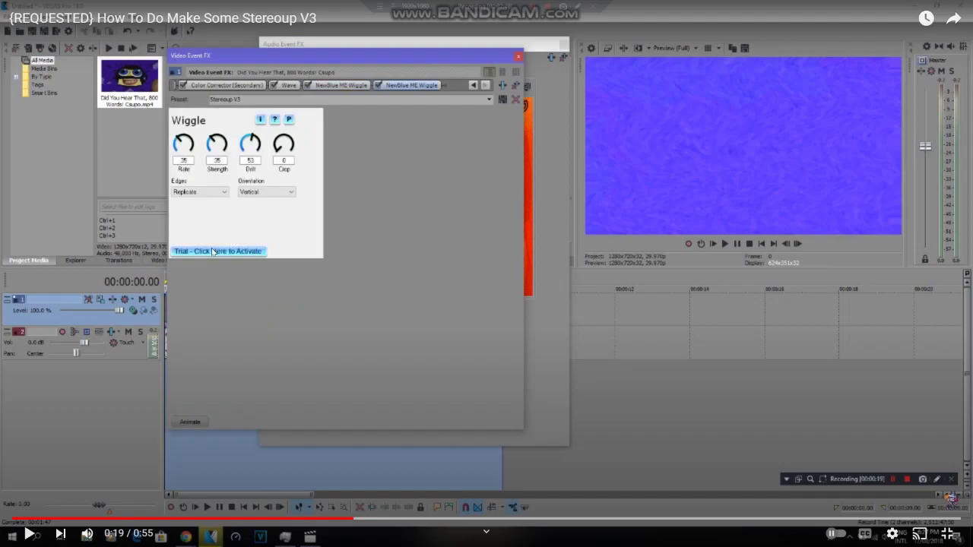
{"action": "key", "text": "Left"}
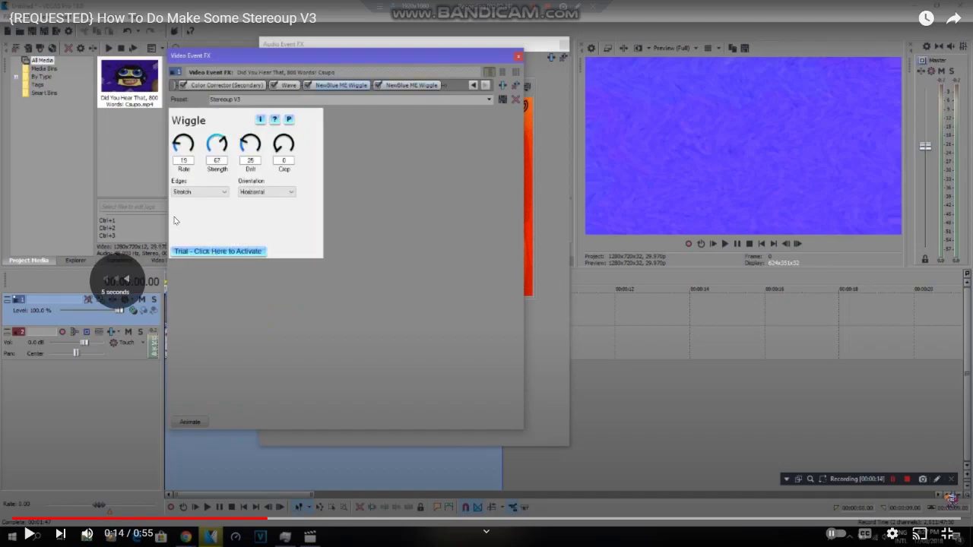
{"action": "key", "text": "k"}
{"action": "key", "text": "Escape"}
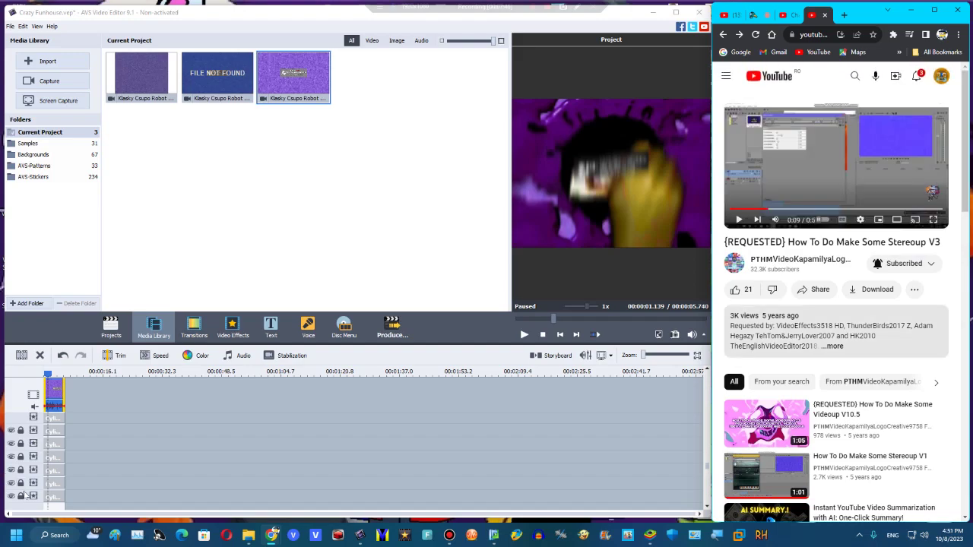
- Unlock all the video effect tracks in the timeline
{"action": "left_click", "coordinate": [20, 479]}
{"action": "left_click", "coordinate": [21, 431]}
{"action": "scroll", "coordinate": [21, 423], "scroll_direction": "up", "scroll_amount": 4}
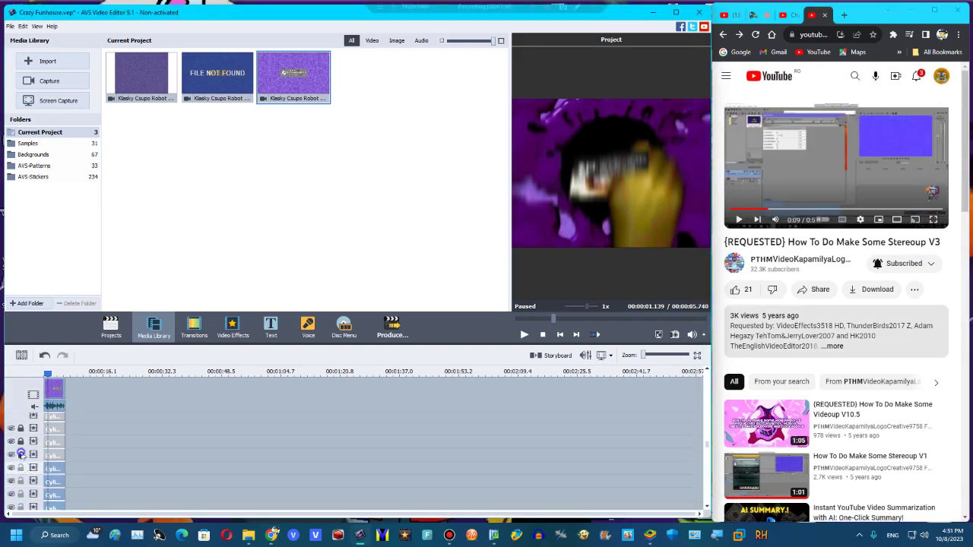
{"action": "left_click", "coordinate": [21, 433]}
{"action": "scroll", "coordinate": [21, 445], "scroll_direction": "up", "scroll_amount": 5}
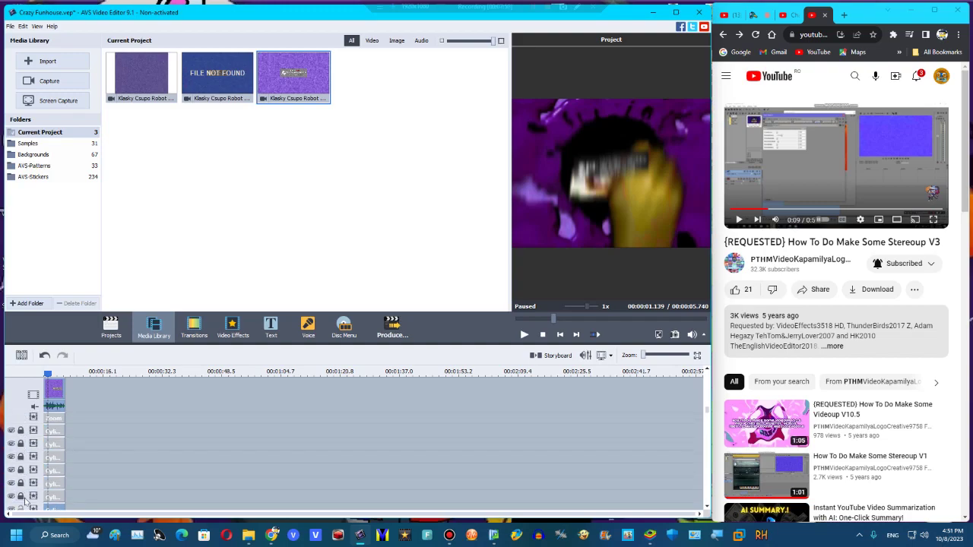
{"action": "left_click", "coordinate": [21, 459]}
{"action": "left_click", "coordinate": [20, 446]}
{"action": "left_click", "coordinate": [20, 431]}
{"action": "scroll", "coordinate": [21, 432], "scroll_direction": "up", "scroll_amount": 5}
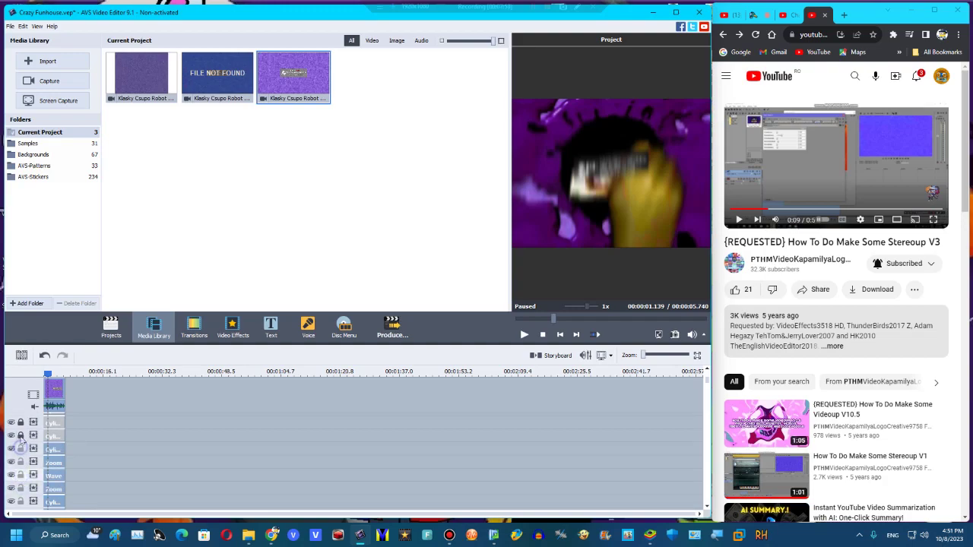
{"action": "scroll", "coordinate": [22, 435], "scroll_direction": "up", "scroll_amount": 2}
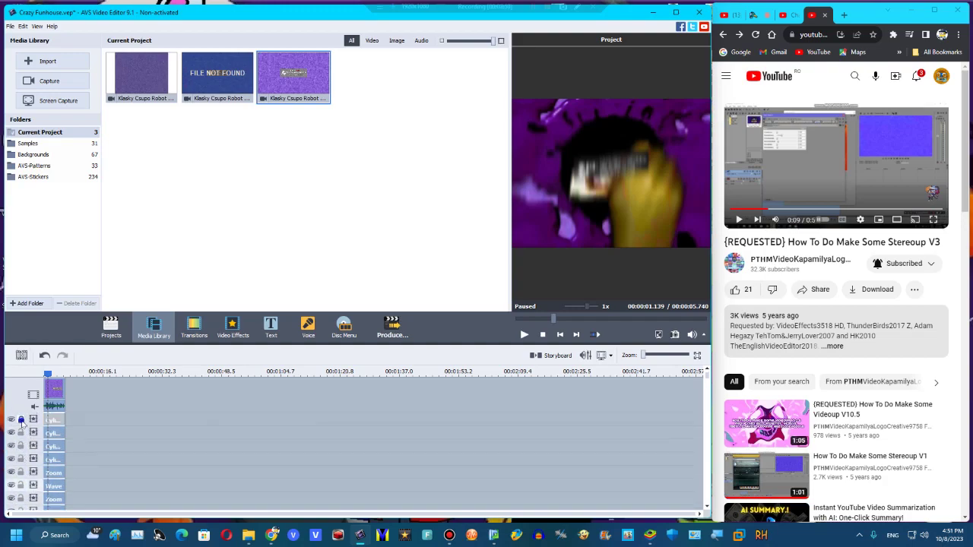
- Duplicate the Cylinder effect onto the empty effect tracks, aligning the copies with the start of the clip
{"action": "right_click", "coordinate": [81, 438]}
{"action": "left_click", "coordinate": [83, 431]}
{"action": "scroll", "coordinate": [78, 435], "scroll_direction": "down", "scroll_amount": 8}
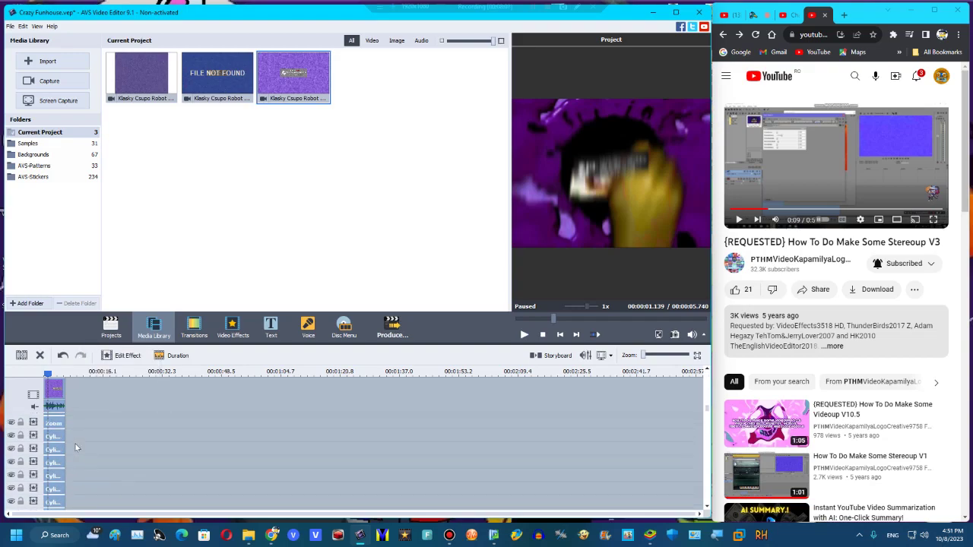
{"action": "scroll", "coordinate": [67, 460], "scroll_direction": "down", "scroll_amount": 10}
{"action": "left_click_drag", "start_coordinate": [58, 468], "coordinate": [48, 444]}
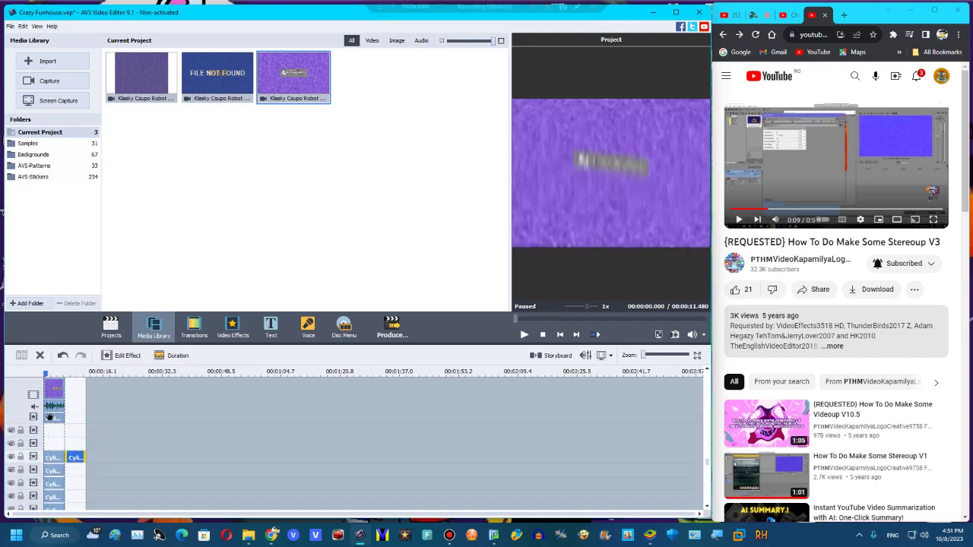
{"action": "scroll", "coordinate": [53, 437], "scroll_direction": "up", "scroll_amount": 3}
{"action": "scroll", "coordinate": [69, 441], "scroll_direction": "up", "scroll_amount": 1}
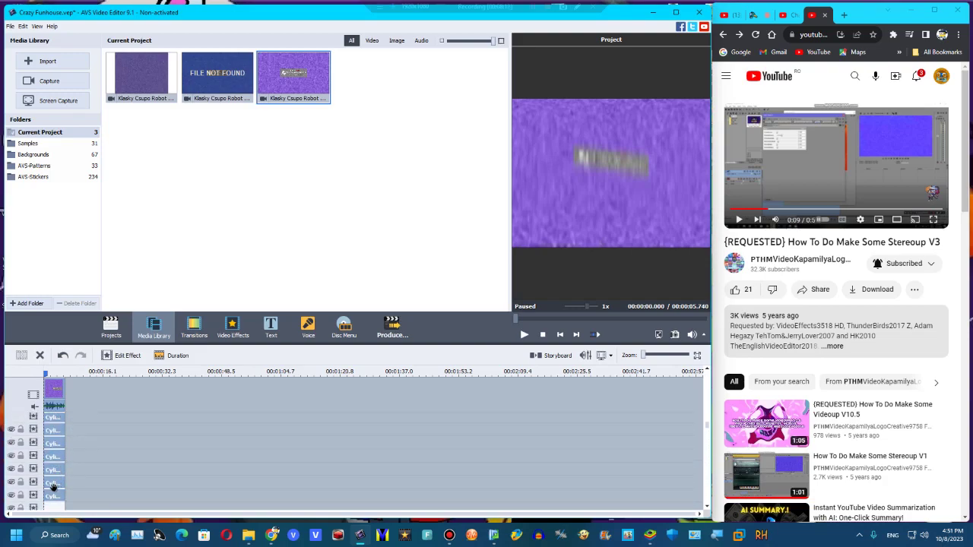
{"action": "left_click_drag", "start_coordinate": [50, 503], "coordinate": [55, 433]}
{"action": "scroll", "coordinate": [64, 481], "scroll_direction": "down", "scroll_amount": 1}
{"action": "scroll", "coordinate": [55, 437], "scroll_direction": "up", "scroll_amount": 1}
{"action": "scroll", "coordinate": [58, 439], "scroll_direction": "up", "scroll_amount": 1}
{"action": "left_click_drag", "start_coordinate": [58, 467], "coordinate": [54, 434]}
{"action": "scroll", "coordinate": [56, 450], "scroll_direction": "up", "scroll_amount": 1}
{"action": "scroll", "coordinate": [54, 451], "scroll_direction": "up", "scroll_amount": 1}
{"action": "scroll", "coordinate": [55, 448], "scroll_direction": "up", "scroll_amount": 1}
{"action": "scroll", "coordinate": [54, 434], "scroll_direction": "down", "scroll_amount": 1}
- Set the Wave effect's Peaks to 3 and Amplitude to 4, preview the animation, and accept the settings
{"action": "double_click", "coordinate": [54, 483]}
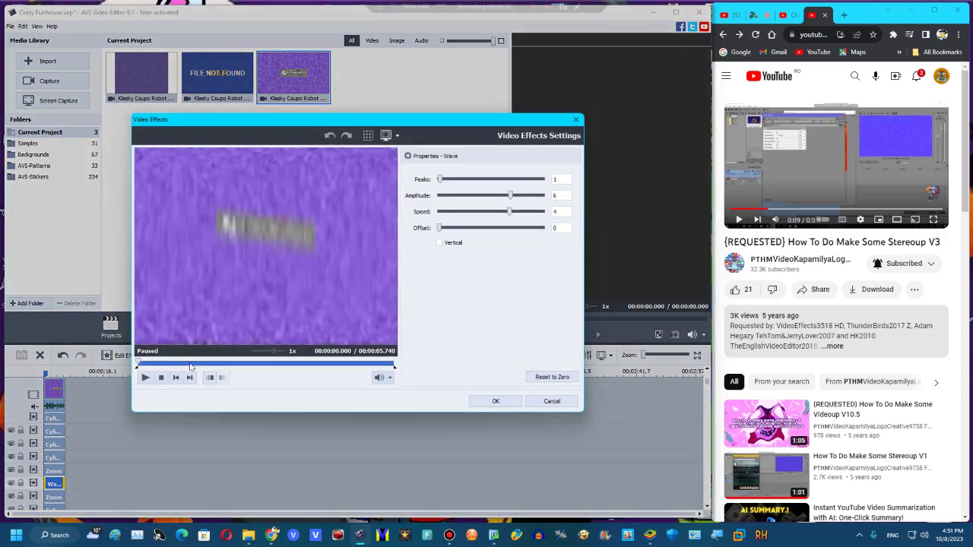
{"action": "left_click", "coordinate": [191, 364]}
{"action": "left_click_drag", "start_coordinate": [442, 180], "coordinate": [554, 190]}
{"action": "left_click_drag", "start_coordinate": [190, 365], "coordinate": [204, 367]}
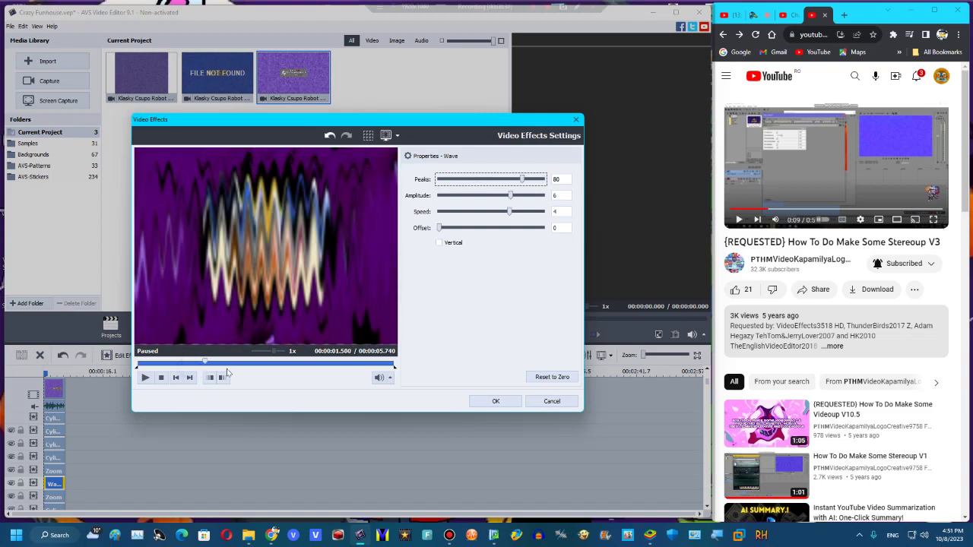
{"action": "left_click_drag", "start_coordinate": [525, 182], "coordinate": [511, 198]}
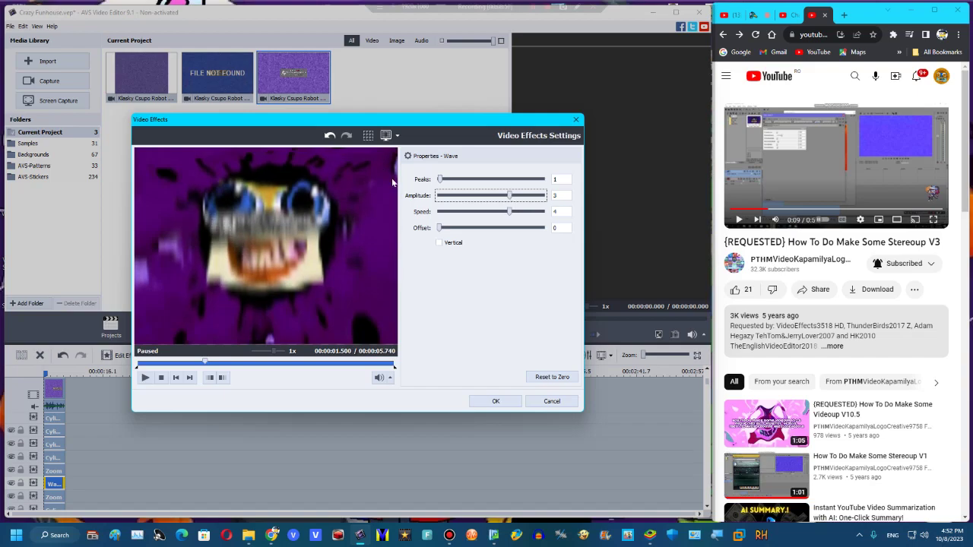
{"action": "left_click_drag", "start_coordinate": [439, 180], "coordinate": [443, 181]}
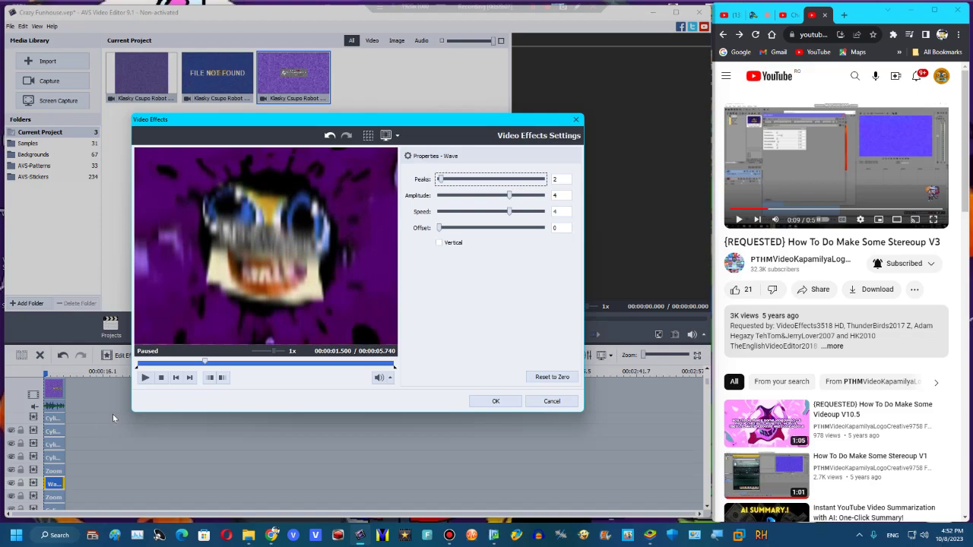
{"action": "left_click", "coordinate": [145, 379]}
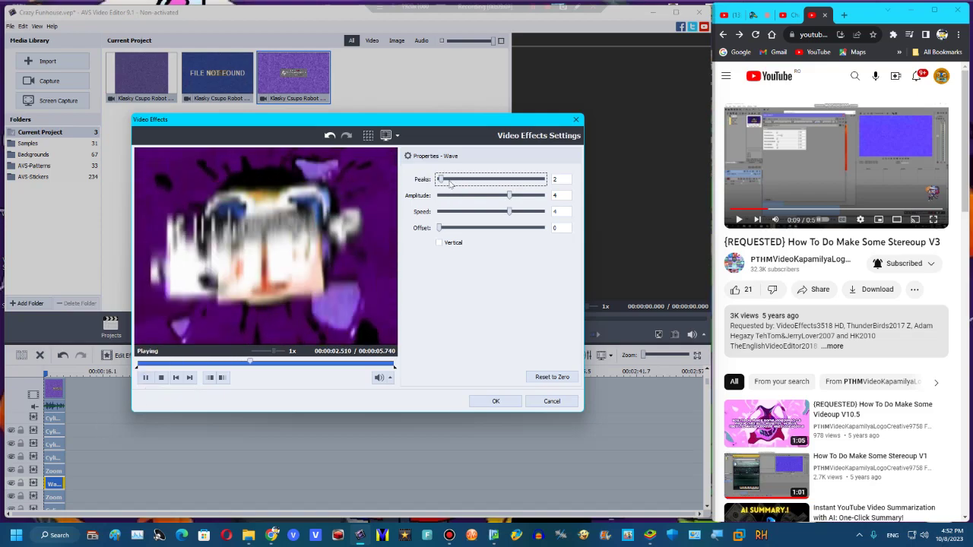
{"action": "left_click_drag", "start_coordinate": [441, 181], "coordinate": [443, 182]}
{"action": "left_click", "coordinate": [151, 365]}
{"action": "left_click", "coordinate": [146, 377]}
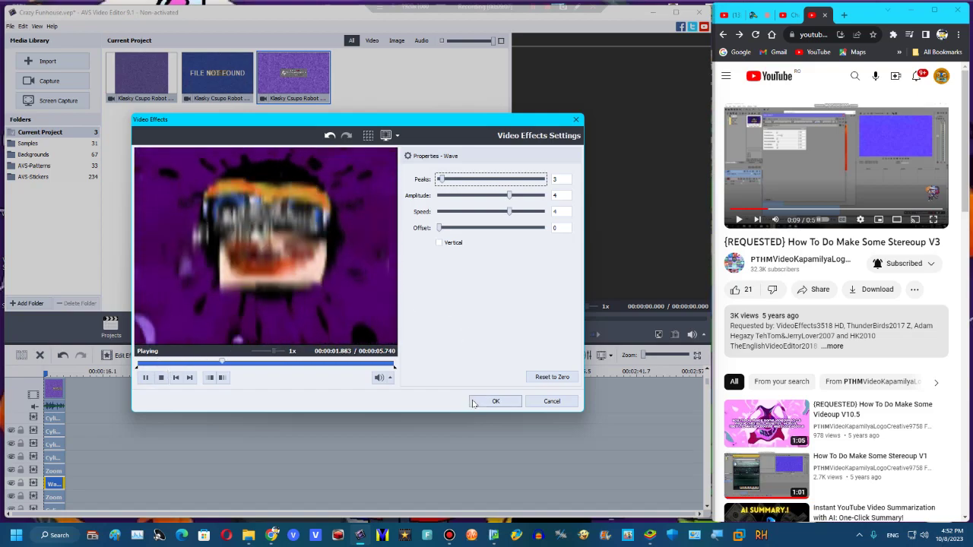
{"action": "left_click", "coordinate": [473, 403]}
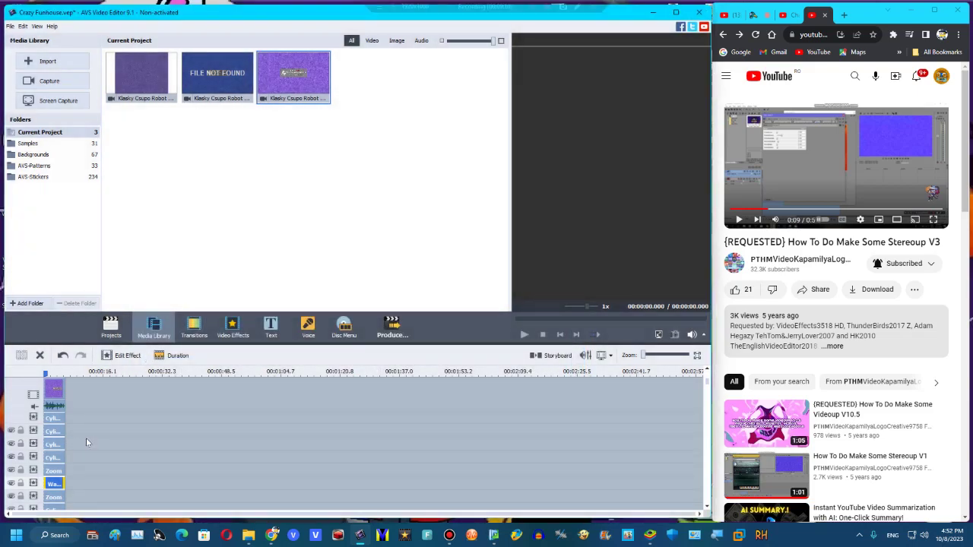
- Duplicate the Wave effect onto the empty uppermost effect track, aligned with the start of the clip
{"action": "right_click", "coordinate": [75, 476]}
{"action": "left_click", "coordinate": [71, 451]}
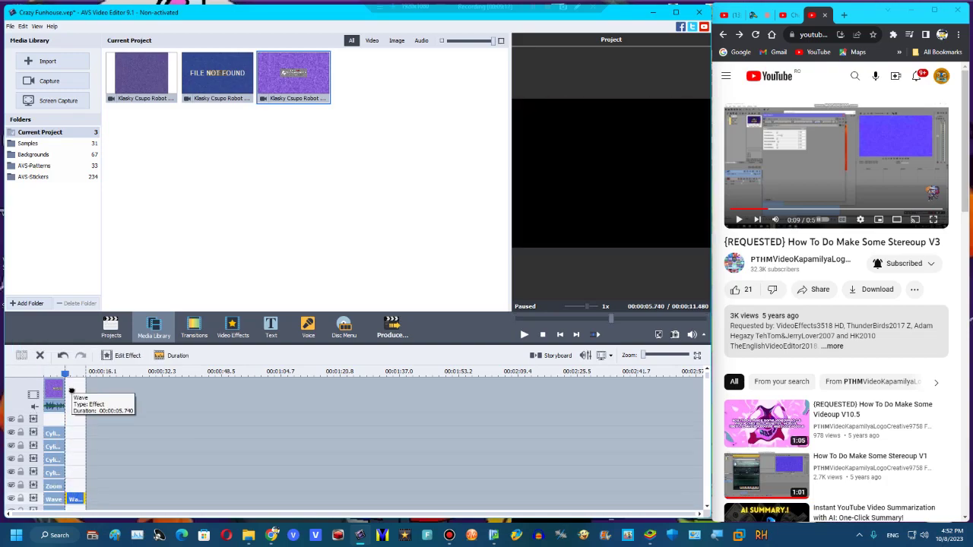
{"action": "left_click_drag", "start_coordinate": [56, 421], "coordinate": [52, 422]}
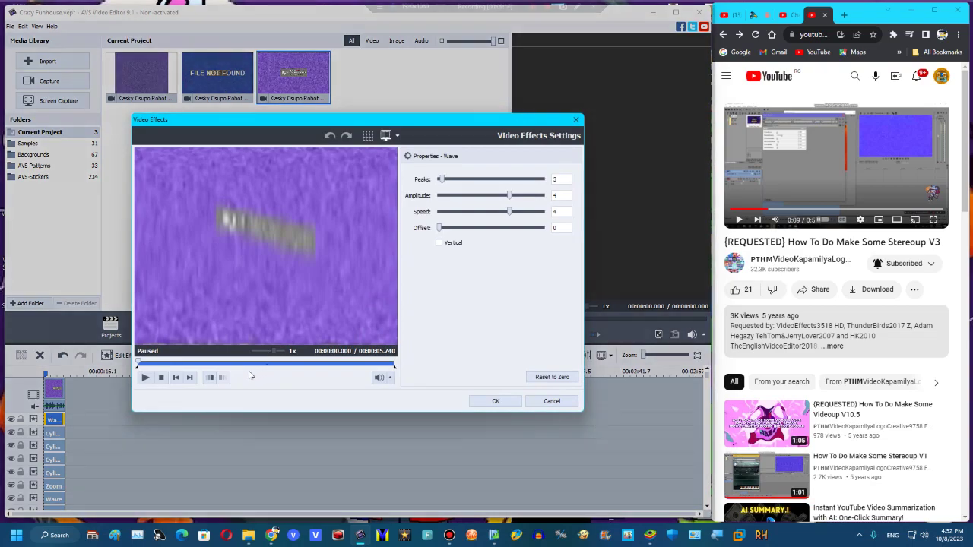
- Set the copied Wave effect to Peaks 4, Amplitude 29, Speed 0 and Offset 2, and accept the settings
{"action": "left_click", "coordinate": [239, 364]}
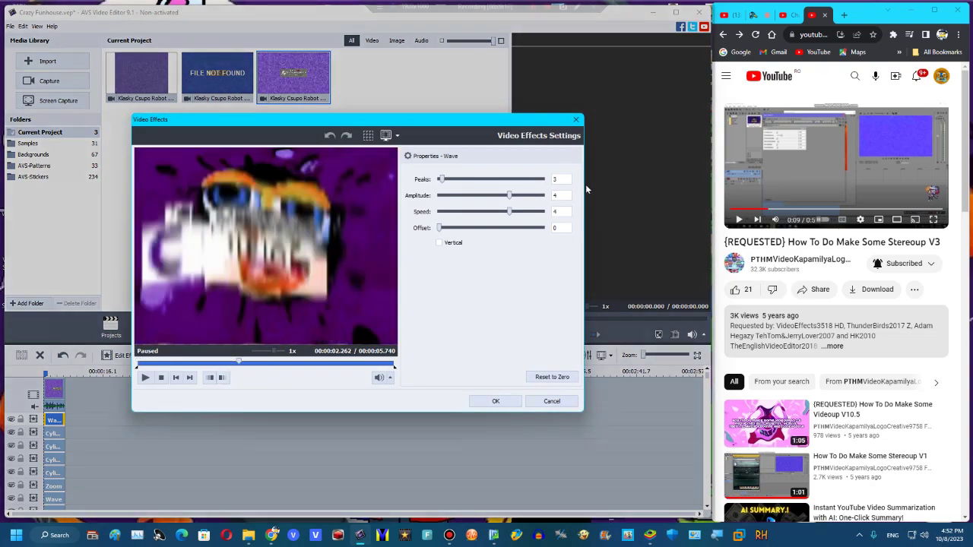
{"action": "mouse_move", "coordinate": [441, 180]}
{"action": "left_mouse_down"}
{"action": "mouse_move", "coordinate": [521, 179]}
{"action": "mouse_move", "coordinate": [552, 199]}
{"action": "mouse_move", "coordinate": [498, 180]}
{"action": "mouse_move", "coordinate": [441, 181]}
{"action": "left_mouse_up"}
{"action": "left_click", "coordinate": [459, 244]}
{"action": "left_click", "coordinate": [458, 243]}
{"action": "left_click_drag", "start_coordinate": [543, 195], "coordinate": [518, 199]}
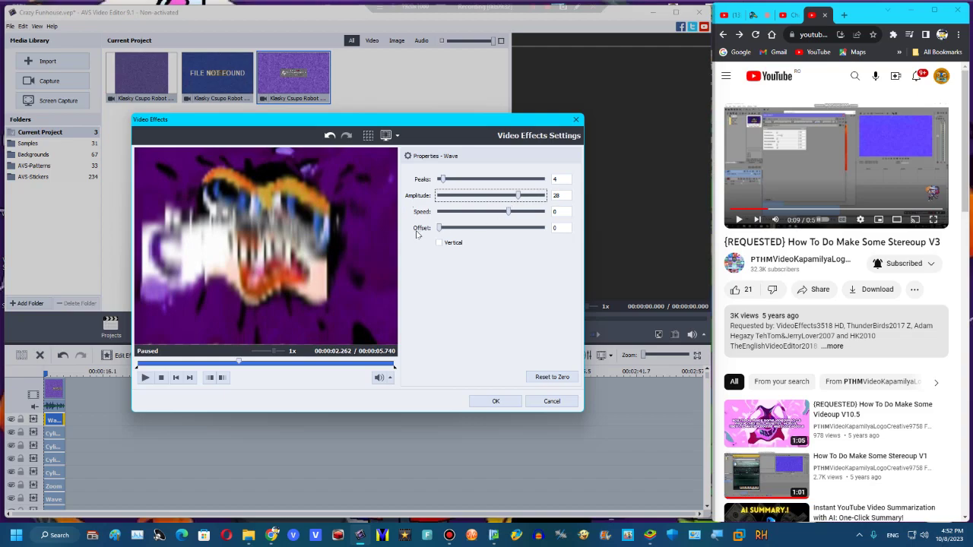
{"action": "left_click_drag", "start_coordinate": [439, 228], "coordinate": [441, 233]}
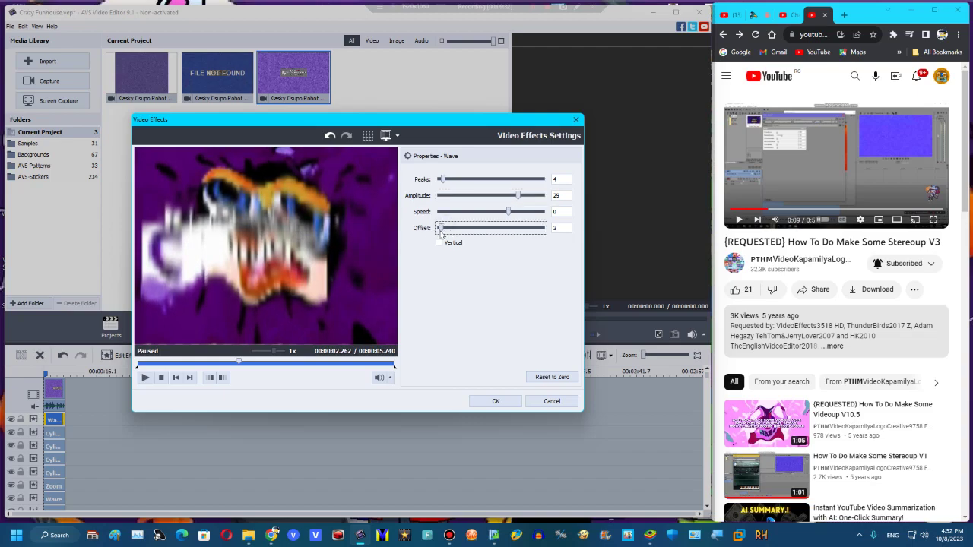
{"action": "left_click", "coordinate": [476, 400]}
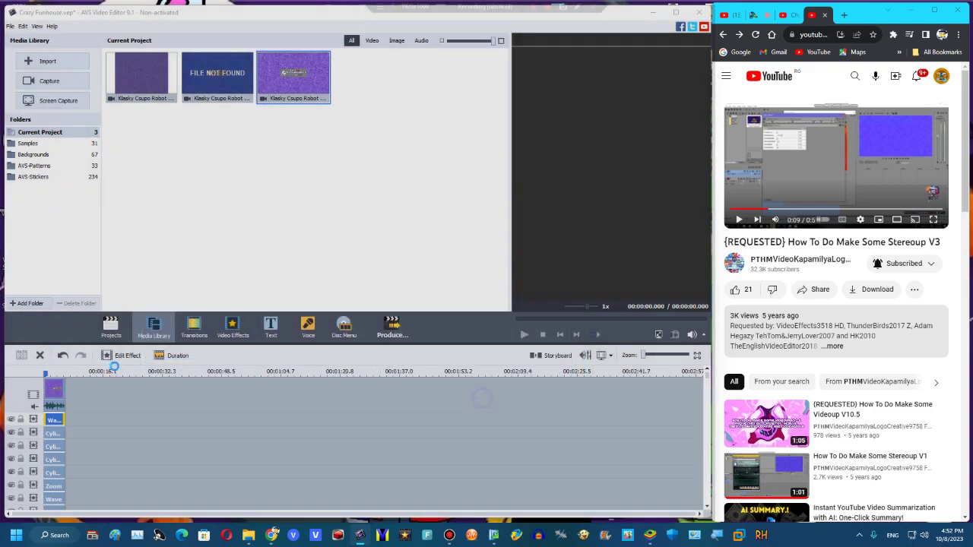
- Copy the adjusted Wave effect onto the effect track below the last Cylinder, adding another effect line and aligning the copy with the clip's start
{"action": "right_click", "coordinate": [60, 419]}
{"action": "left_click", "coordinate": [75, 477]}
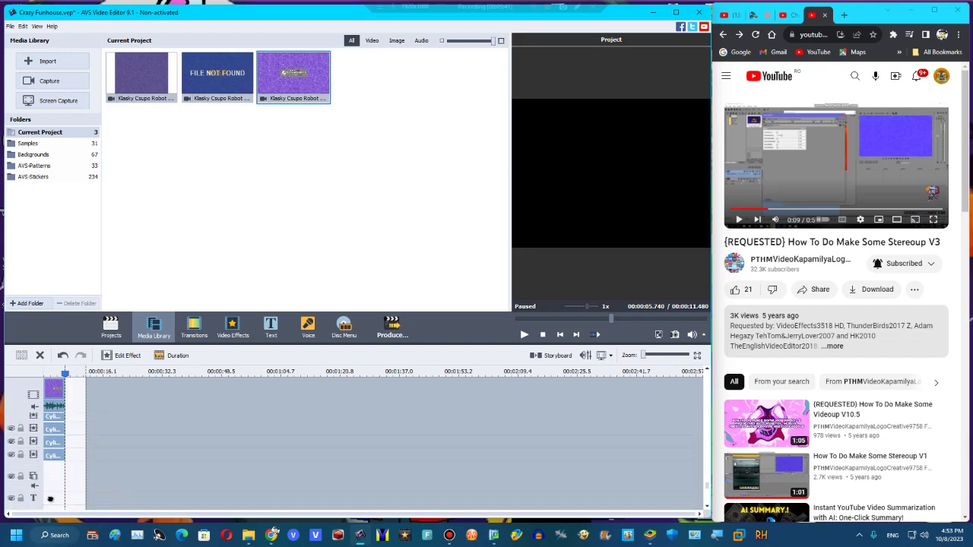
{"action": "right_click", "coordinate": [102, 445]}
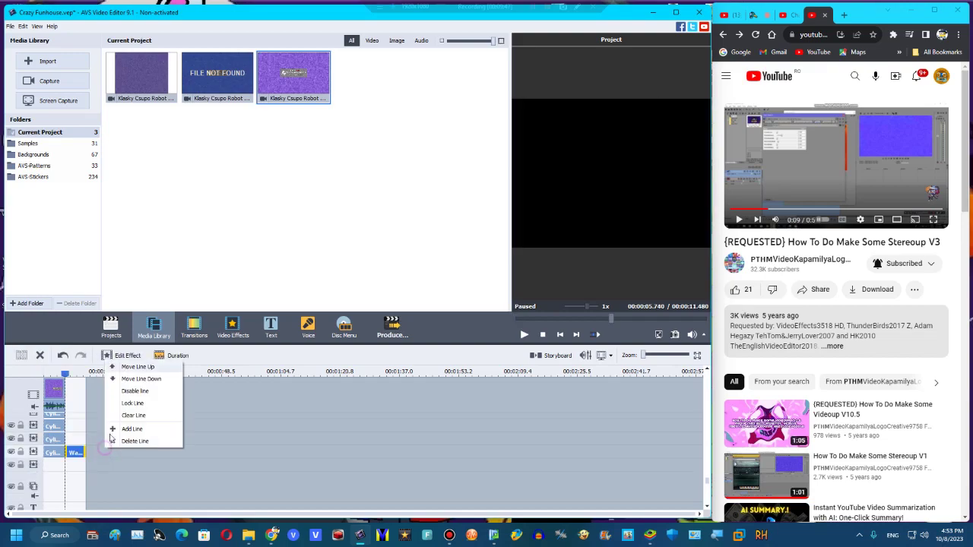
{"action": "left_click", "coordinate": [126, 426]}
{"action": "left_click", "coordinate": [53, 464]}
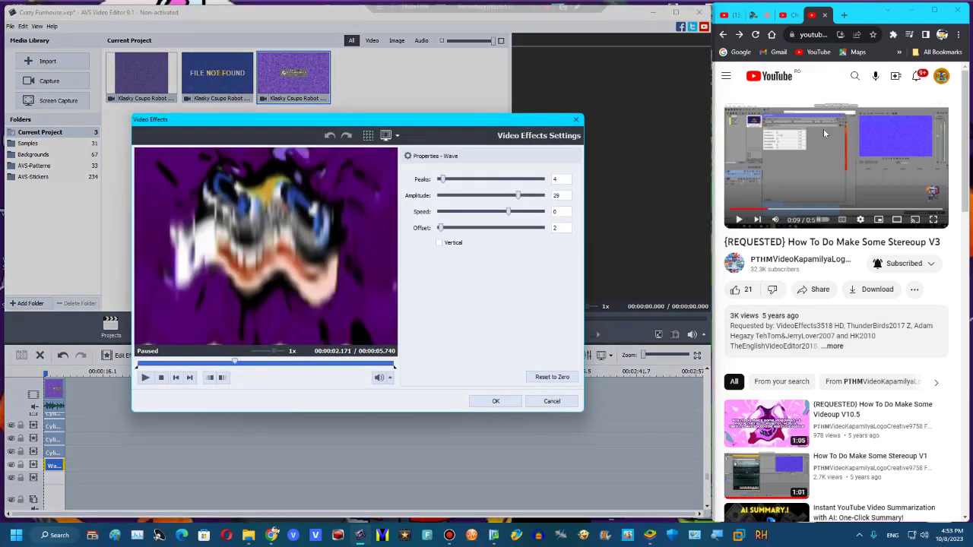
- Check the vertical Wiggle settings in the full-screen reference video at 0:19
{"action": "double_click", "coordinate": [829, 130]}
{"action": "key", "text": "Left"}
{"action": "key", "text": "Right"}
{"action": "key", "text": "space"}
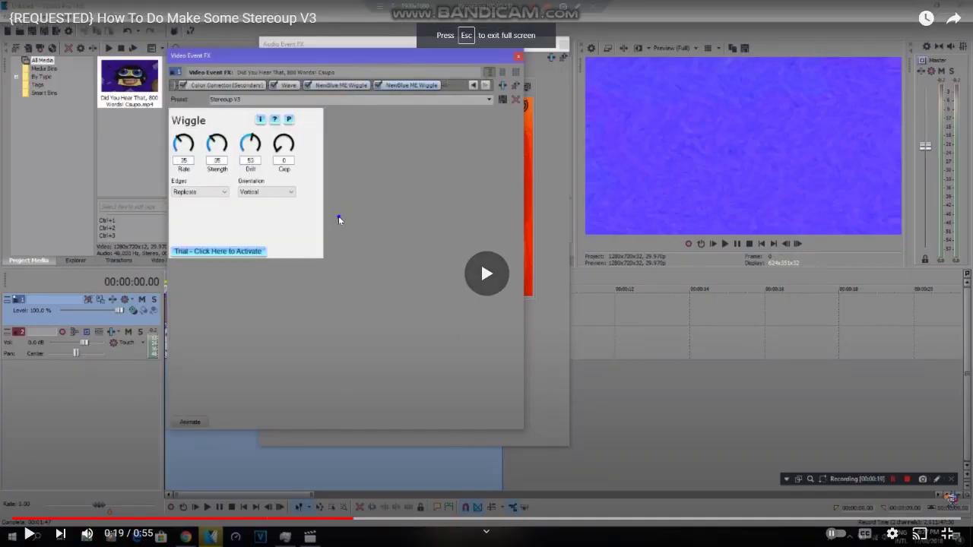
{"action": "key", "text": "Escape"}
- Set the lowest Wave effect to Peaks 3, Amplitude 35, Speed 26, Offset 0 and Vertical, rechecking the reference video, and accept the settings
{"action": "left_click", "coordinate": [499, 204]}
{"action": "left_click_drag", "start_coordinate": [508, 212], "coordinate": [528, 214]}
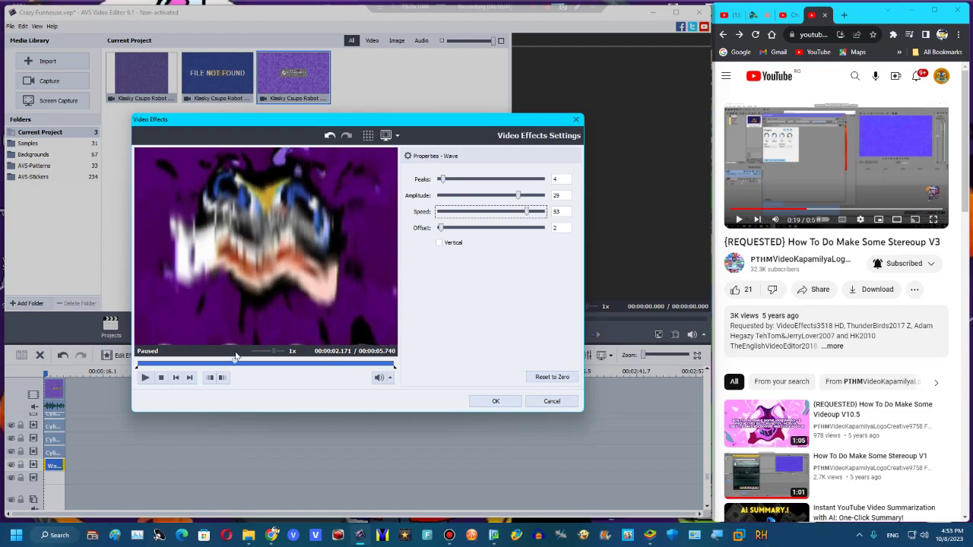
{"action": "left_click", "coordinate": [495, 400]}
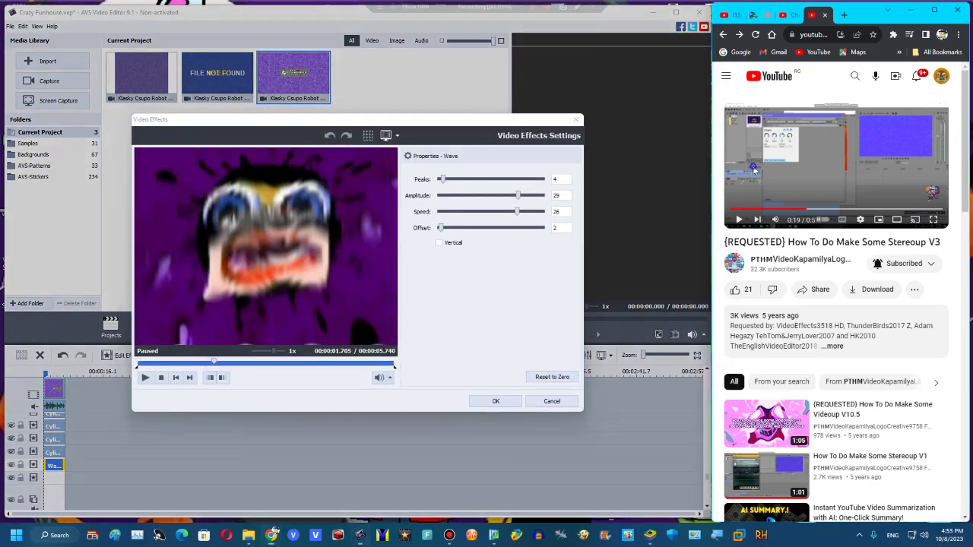
{"action": "key", "text": "f"}
{"action": "key", "text": "Escape"}
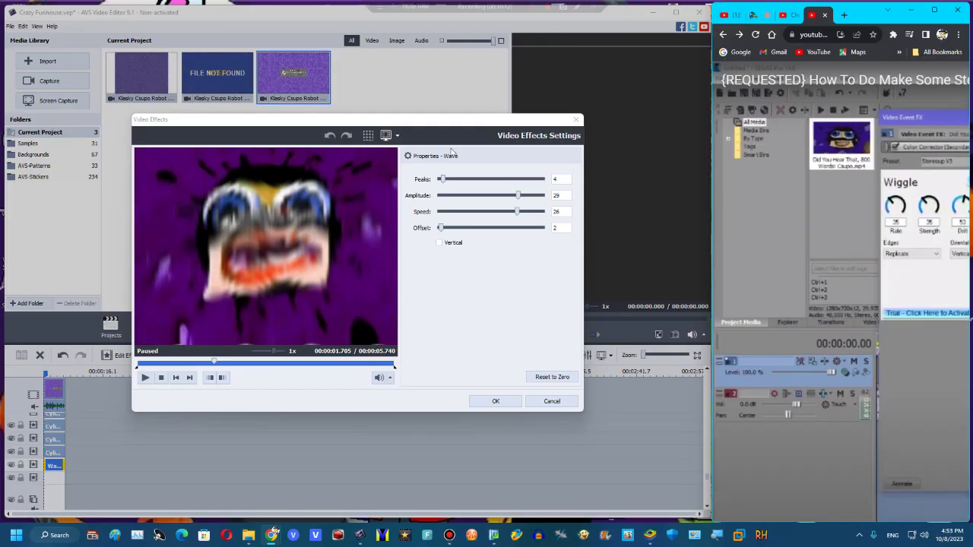
{"action": "left_click_drag", "start_coordinate": [445, 181], "coordinate": [442, 185]}
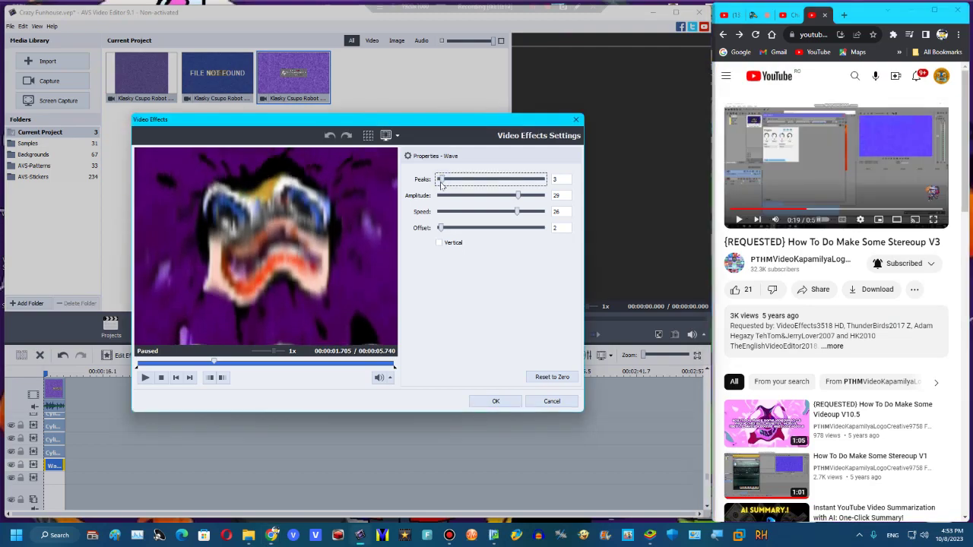
{"action": "mouse_move", "coordinate": [518, 196]}
{"action": "left_mouse_down"}
{"action": "mouse_move", "coordinate": [520, 207]}
{"action": "mouse_move", "coordinate": [495, 212]}
{"action": "mouse_move", "coordinate": [521, 204]}
{"action": "mouse_move", "coordinate": [487, 199]}
{"action": "mouse_move", "coordinate": [537, 204]}
{"action": "mouse_move", "coordinate": [504, 205]}
{"action": "mouse_move", "coordinate": [510, 210]}
{"action": "left_mouse_up"}
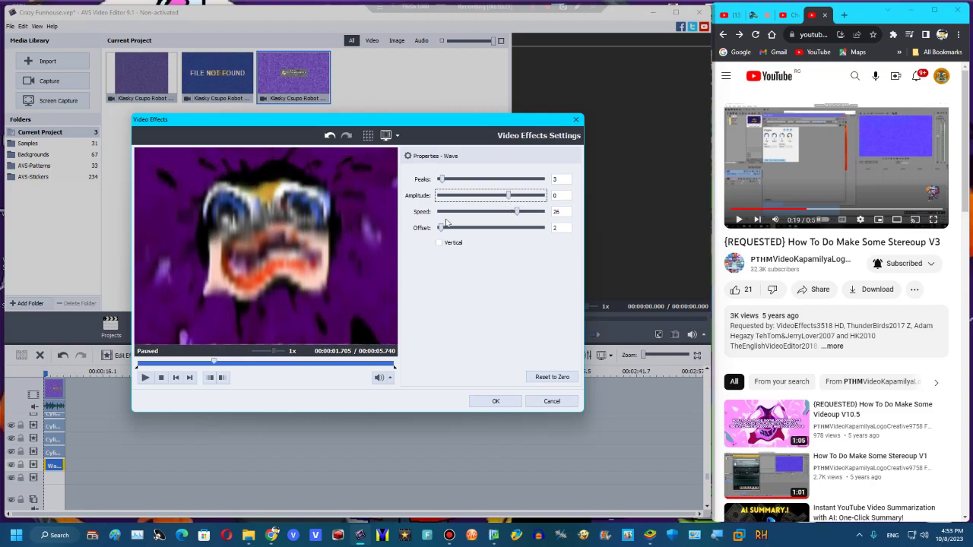
{"action": "left_click_drag", "start_coordinate": [440, 229], "coordinate": [436, 229]}
{"action": "left_click", "coordinate": [448, 243]}
{"action": "type", "text": "35"}
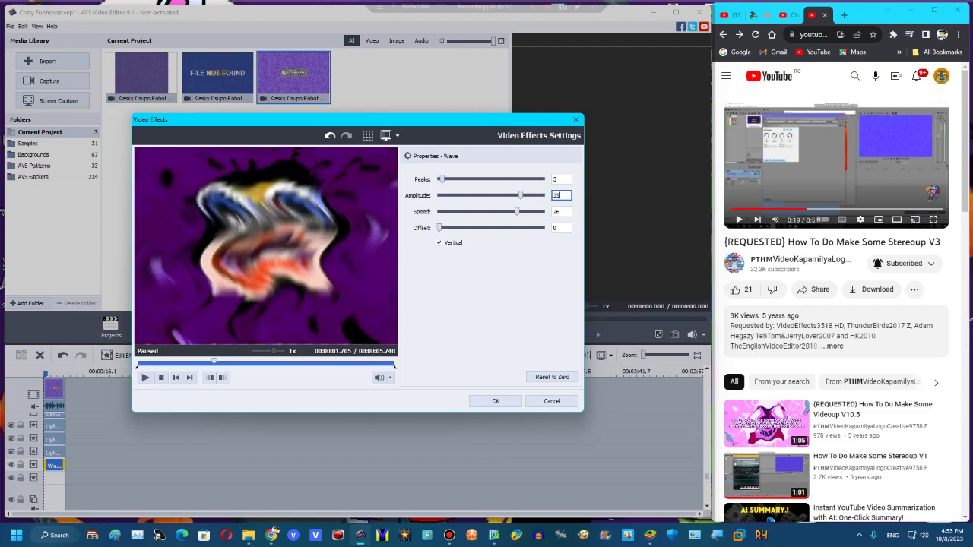
{"action": "left_click", "coordinate": [485, 403]}
- Duplicate the vertical Wave effect onto the empty effect track below it, aligned with the start of the clip
{"action": "right_click", "coordinate": [61, 466]}
{"action": "left_click", "coordinate": [83, 448]}
{"action": "left_click_drag", "start_coordinate": [72, 464], "coordinate": [55, 478]}
- Compare both NewBlue ME Wiggle settings in the full-screen reference video between 0:17 and 0:25
{"action": "double_click", "coordinate": [753, 159]}
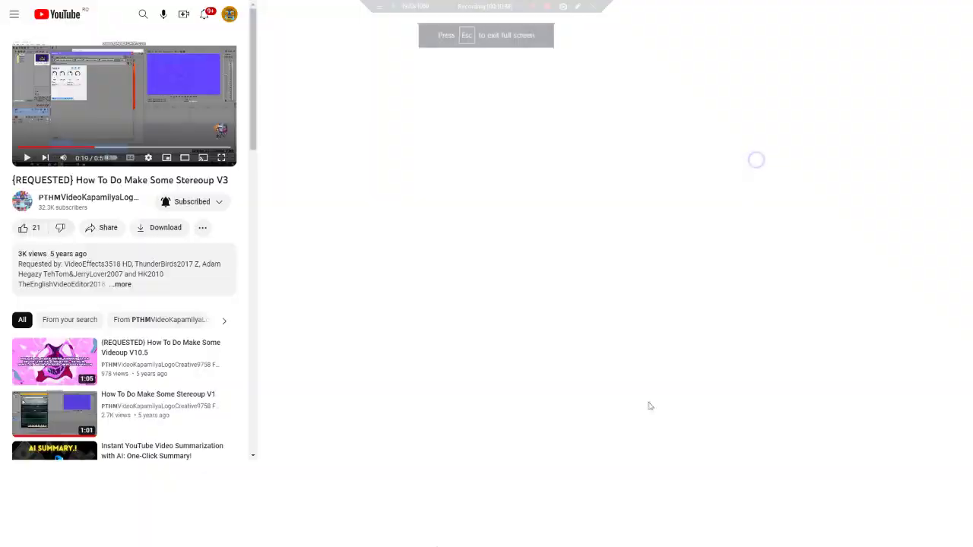
{"action": "left_click", "coordinate": [455, 523]}
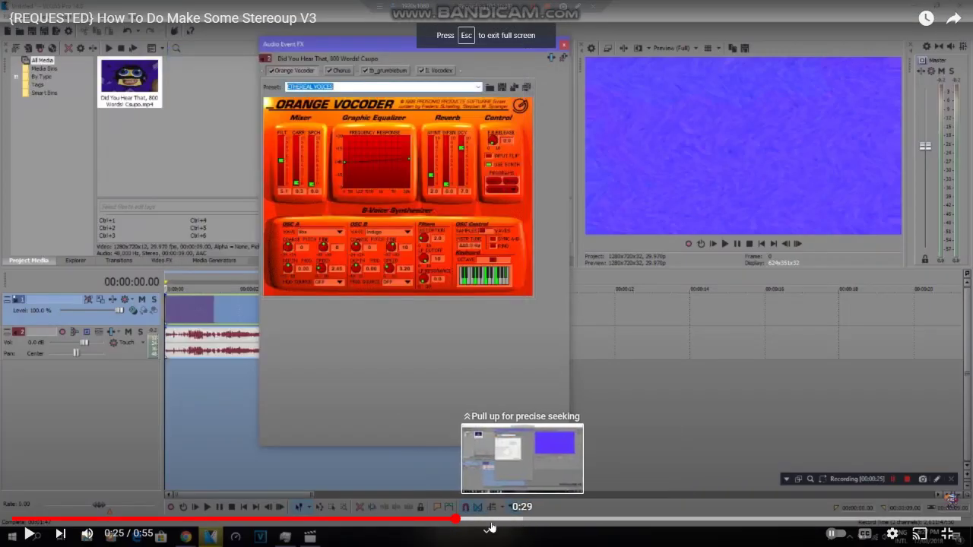
{"action": "left_click", "coordinate": [371, 521]}
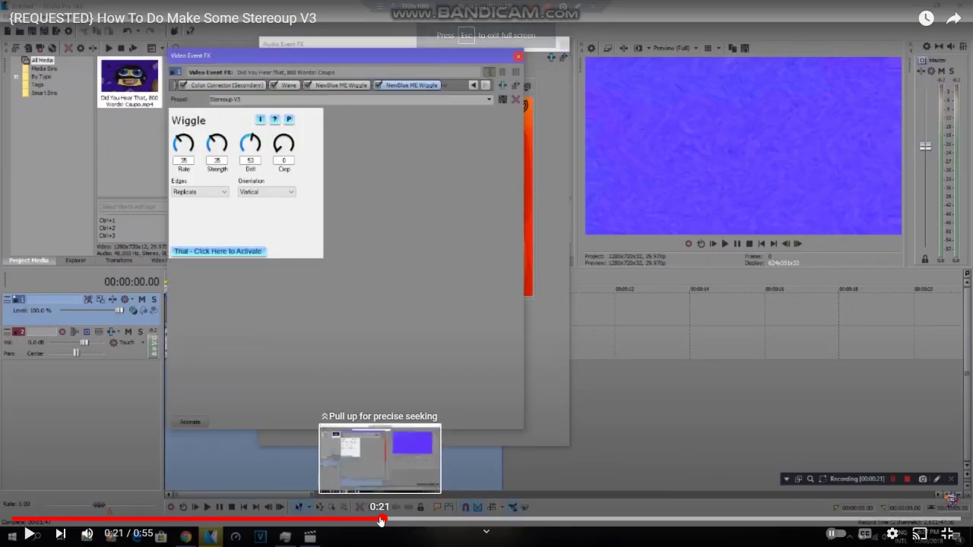
{"action": "left_click_drag", "start_coordinate": [371, 516], "coordinate": [281, 518]}
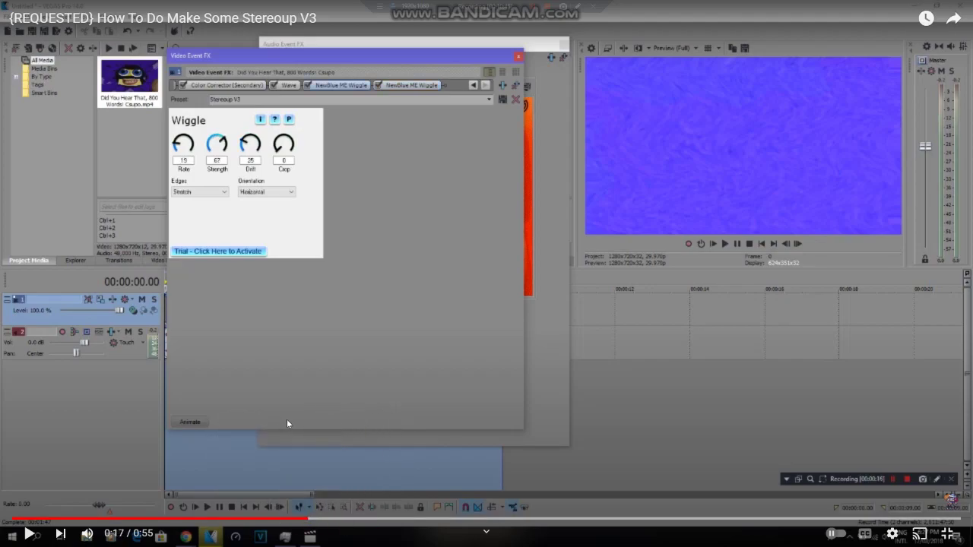
{"action": "key", "text": "Escape"}
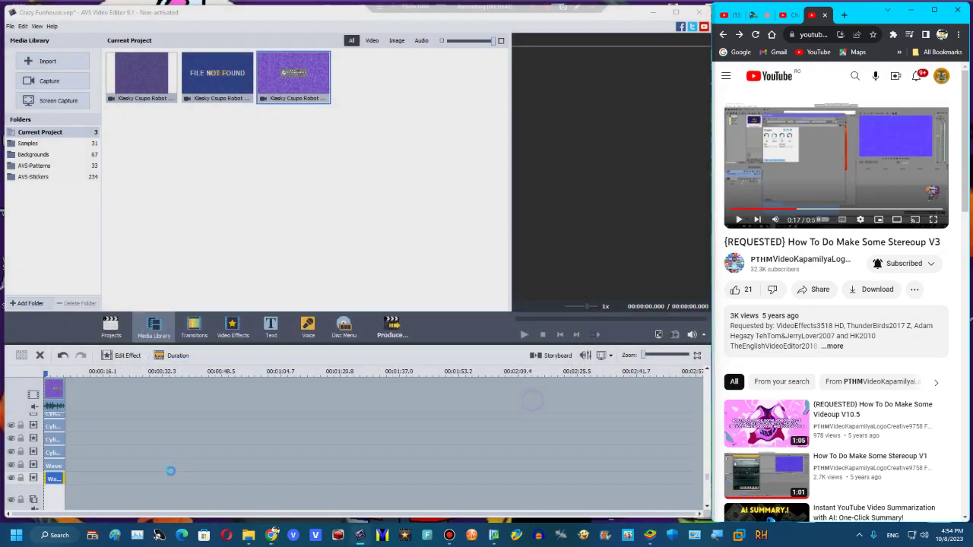
- Delete the effect track holding the extra Wave copy and play the project preview
{"action": "right_click", "coordinate": [110, 484]}
{"action": "left_click", "coordinate": [121, 477]}
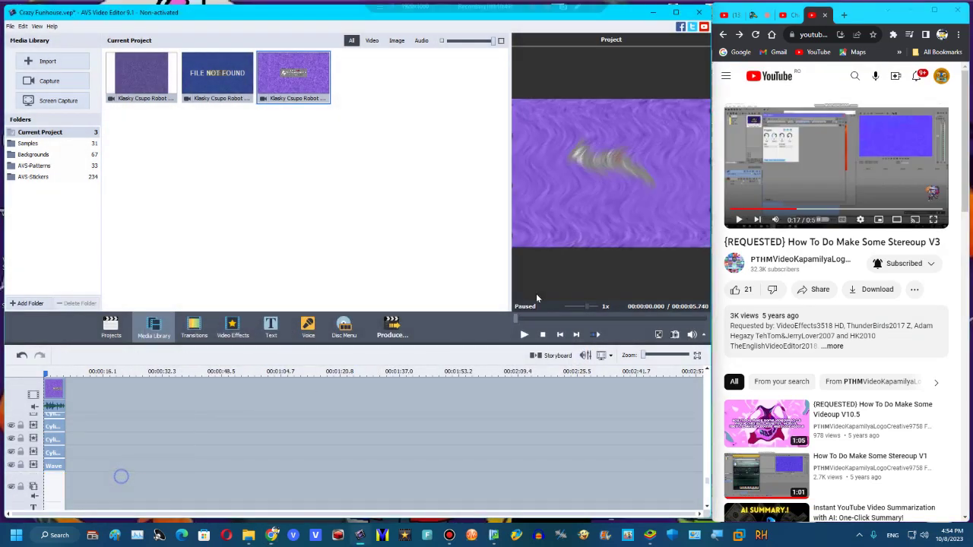
{"action": "left_click", "coordinate": [523, 334]}
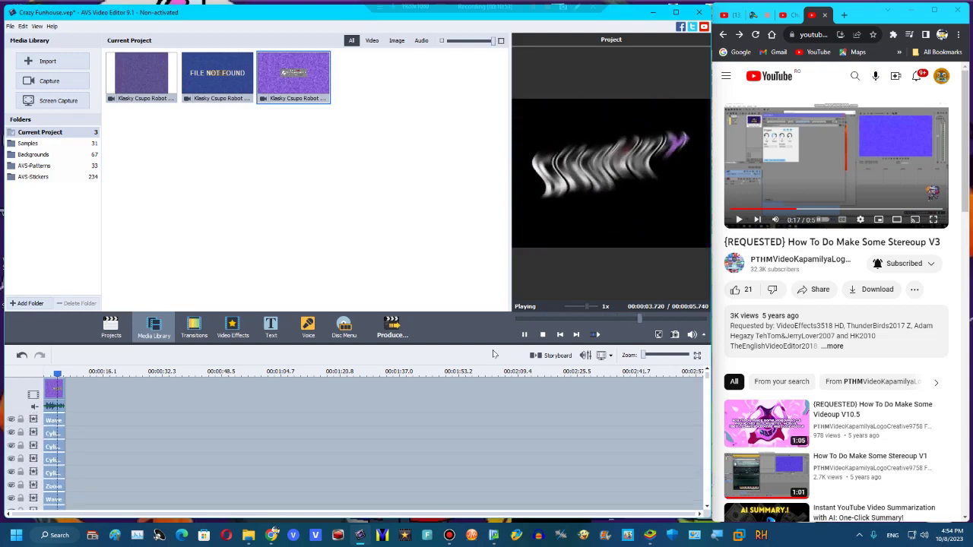
{"action": "left_click", "coordinate": [543, 335]}
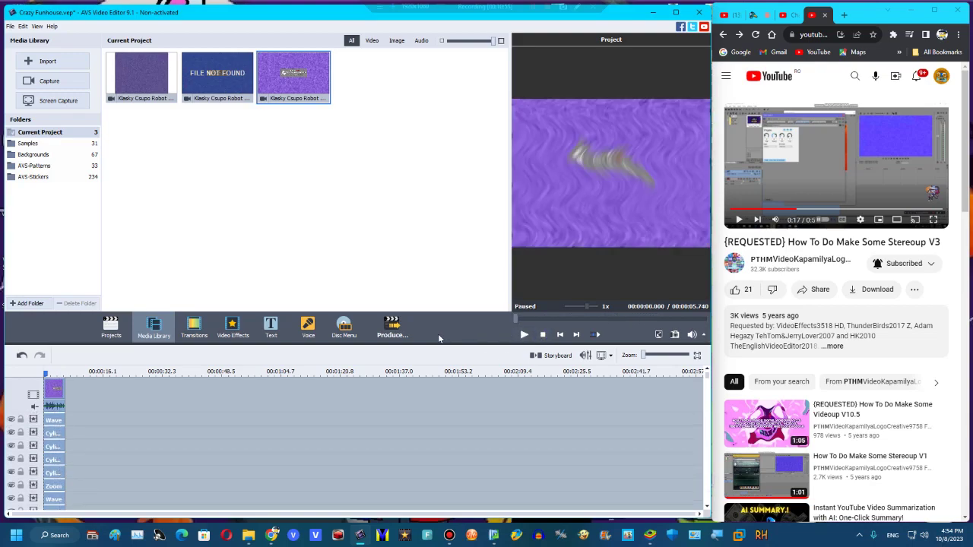
- Start producing the movie and add the on-screen text note "After the render gosh darn it!"
{"action": "left_click", "coordinate": [392, 325]}
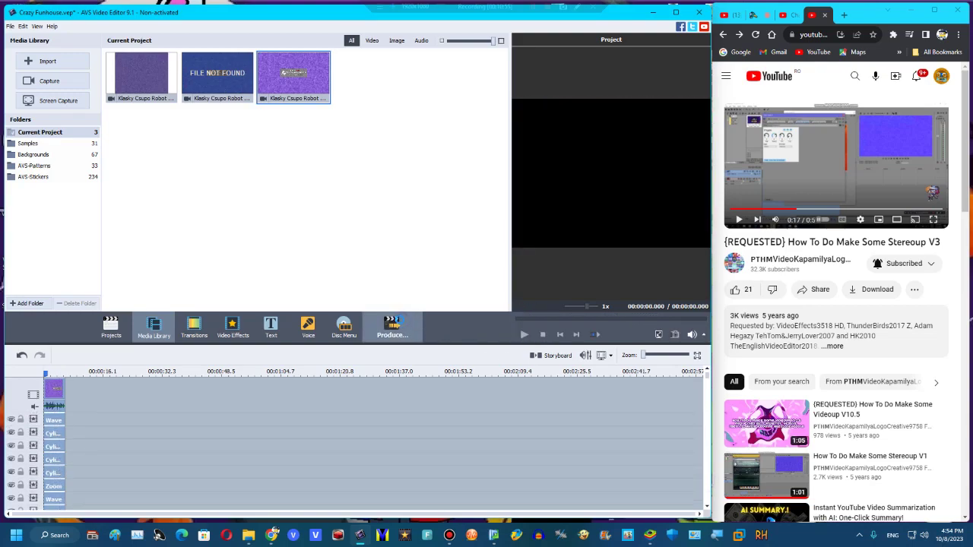
{"action": "left_click", "coordinate": [576, 11]}
{"action": "left_click", "coordinate": [317, 425]}
{"action": "type", "text": "A"}
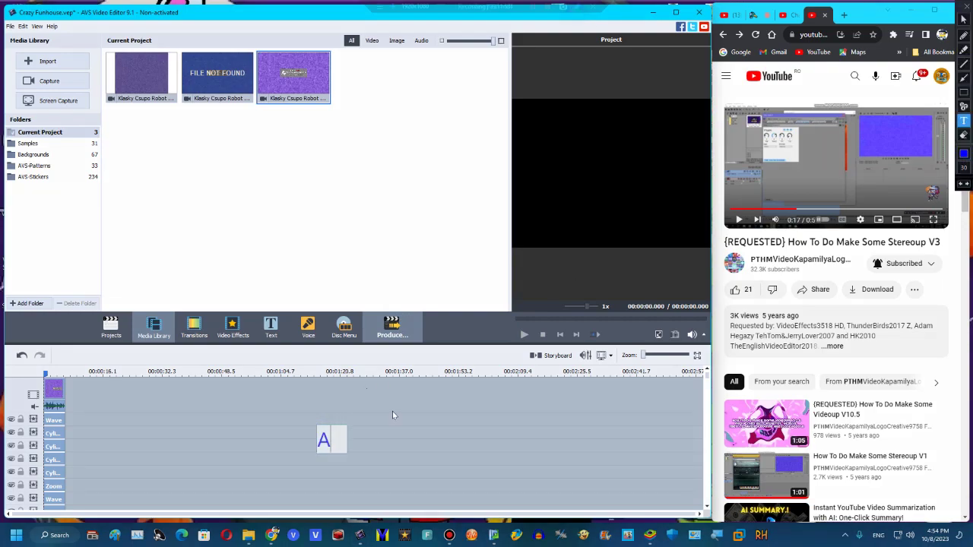
{"action": "type", "text": "fter"}
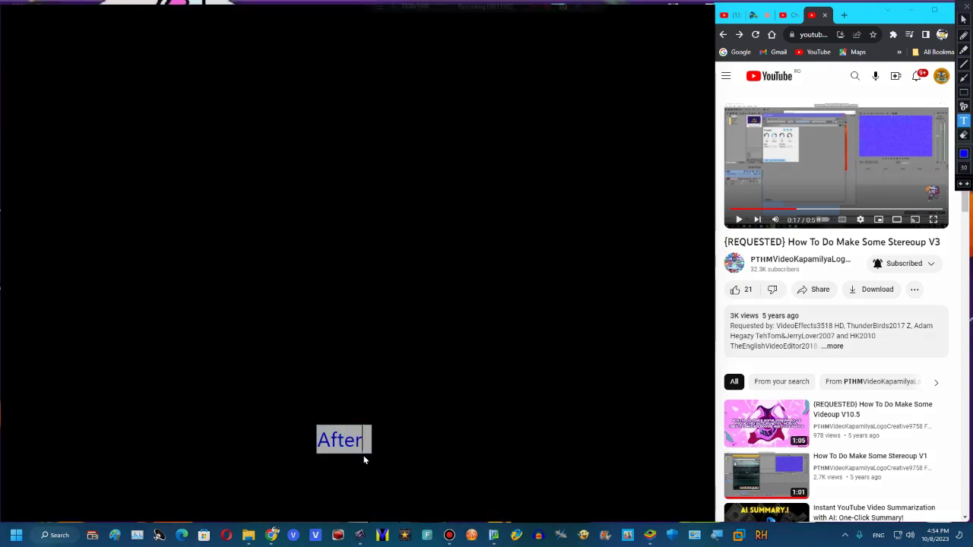
{"action": "type", "text": " the render goas"}
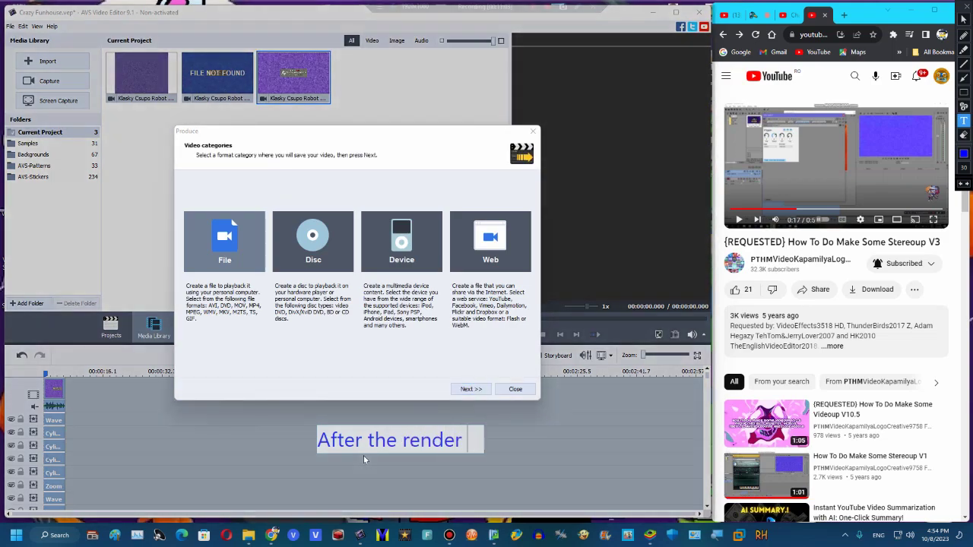
{"action": "key", "text": "BackSpace"}
{"action": "key", "text": "BackSpace"}
{"action": "type", "text": "sh"}
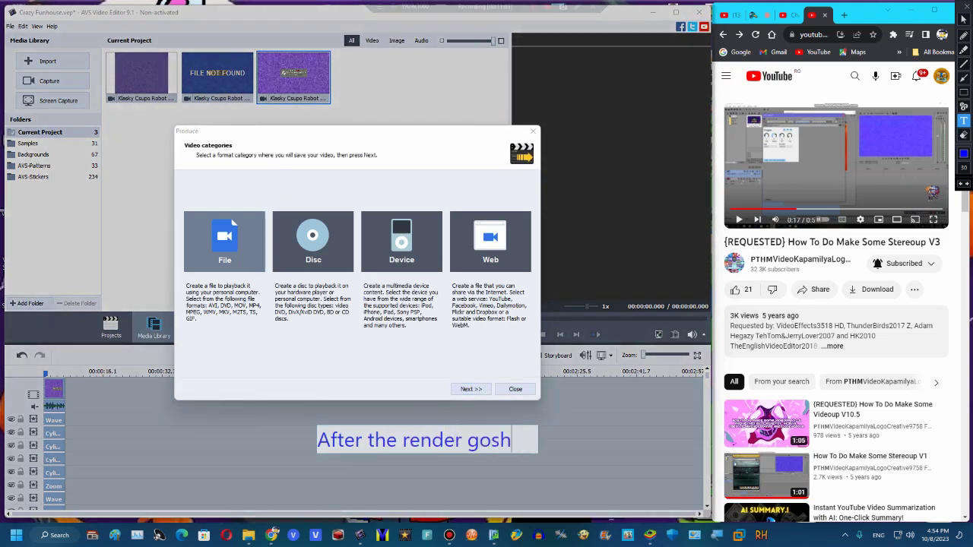
{"action": "type", "text": " darn it!"}
{"action": "left_click", "coordinate": [669, 139]}
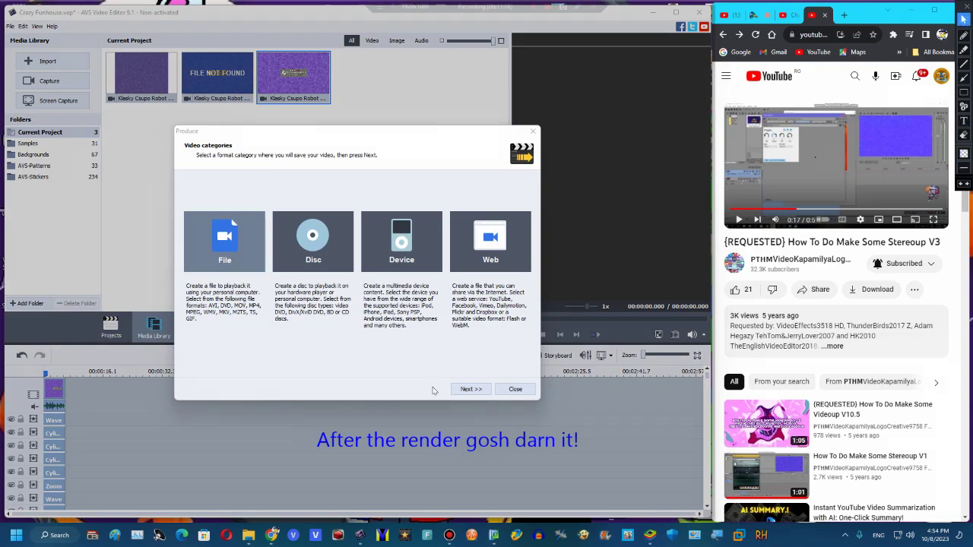
- Set the output to a WMV file with the Windows Media Video 9 High Quality profile and proceed to the output folder and name settings
{"action": "left_click", "coordinate": [462, 390]}
{"action": "left_click", "coordinate": [961, 541]}
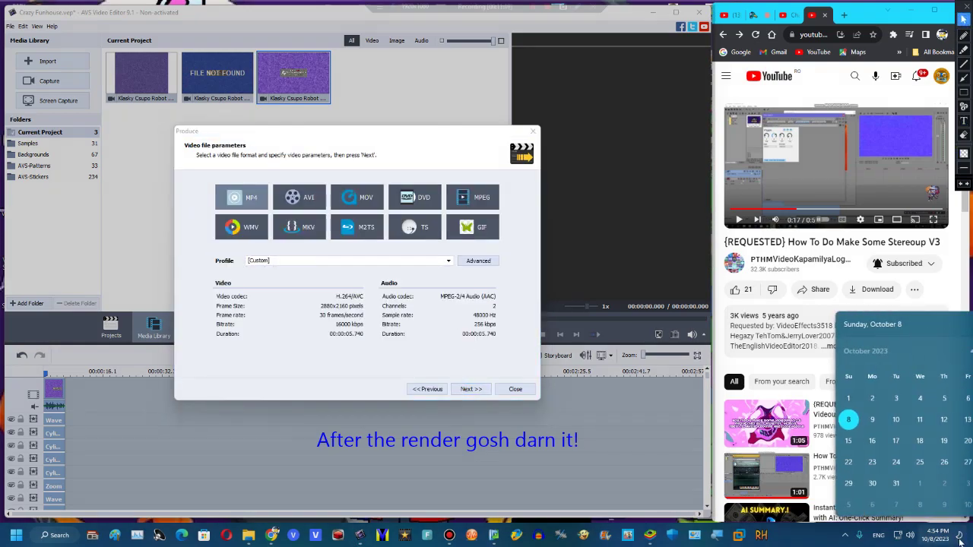
{"action": "left_click", "coordinate": [792, 541]}
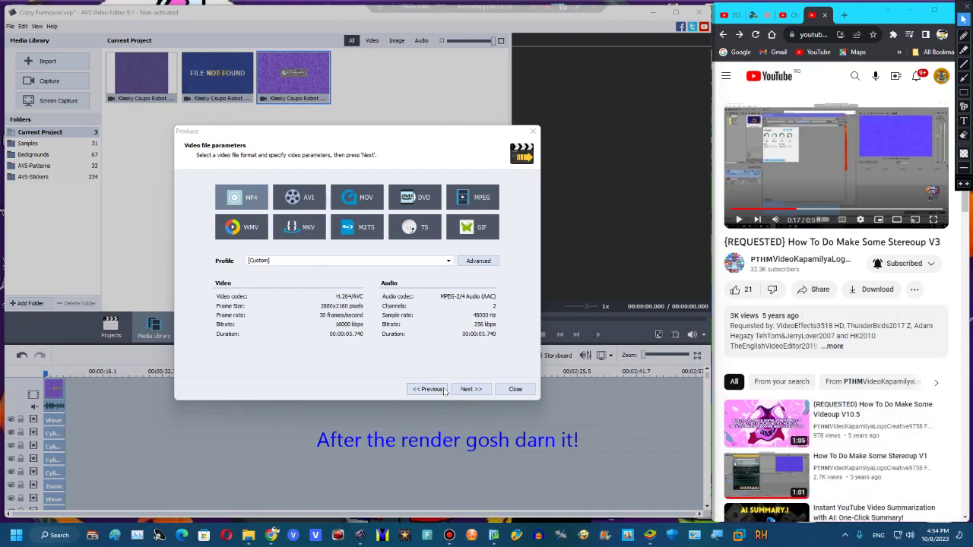
{"action": "left_click", "coordinate": [231, 228]}
{"action": "left_click", "coordinate": [316, 261]}
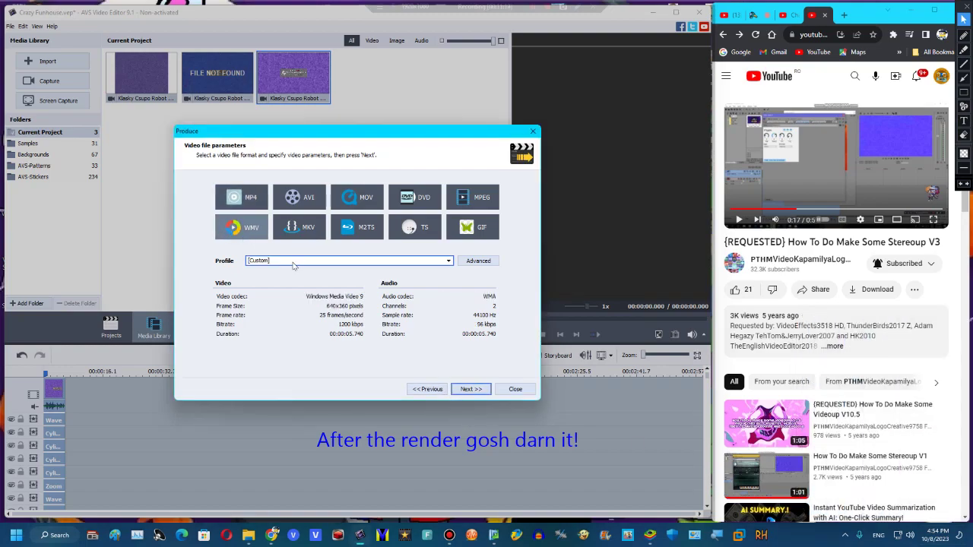
{"action": "left_click", "coordinate": [288, 307]}
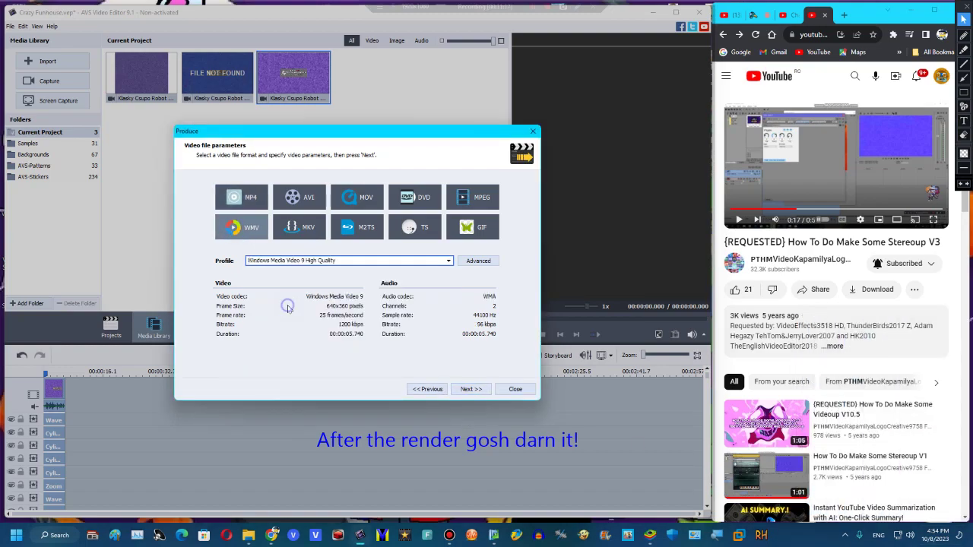
{"action": "left_click", "coordinate": [463, 390]}
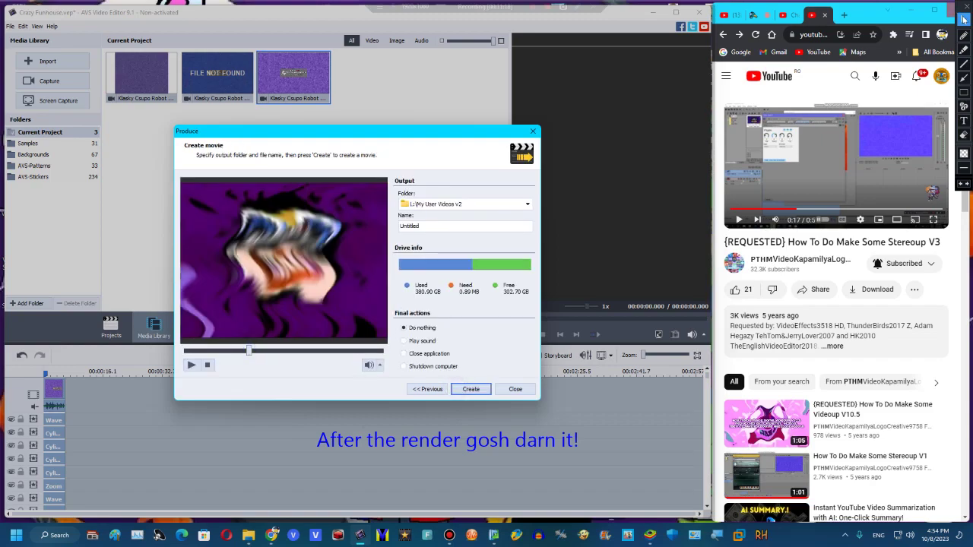
{"action": "left_click", "coordinate": [427, 390]}
{"action": "left_click", "coordinate": [314, 260]}
{"action": "left_click", "coordinate": [296, 296]}
{"action": "left_click", "coordinate": [469, 389]}
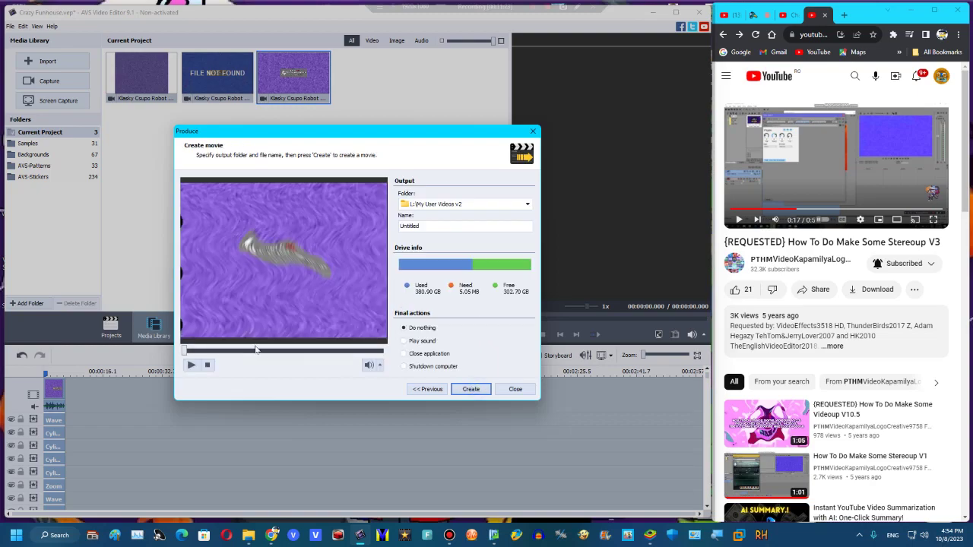
- Return to the format settings, select MP4 with the [Custom] H.264/AVC profile at 2880x2160, and proceed to the output page
{"action": "left_click", "coordinate": [428, 389]}
{"action": "left_click", "coordinate": [241, 197]}
{"action": "left_click", "coordinate": [293, 261]}
{"action": "left_click", "coordinate": [293, 271]}
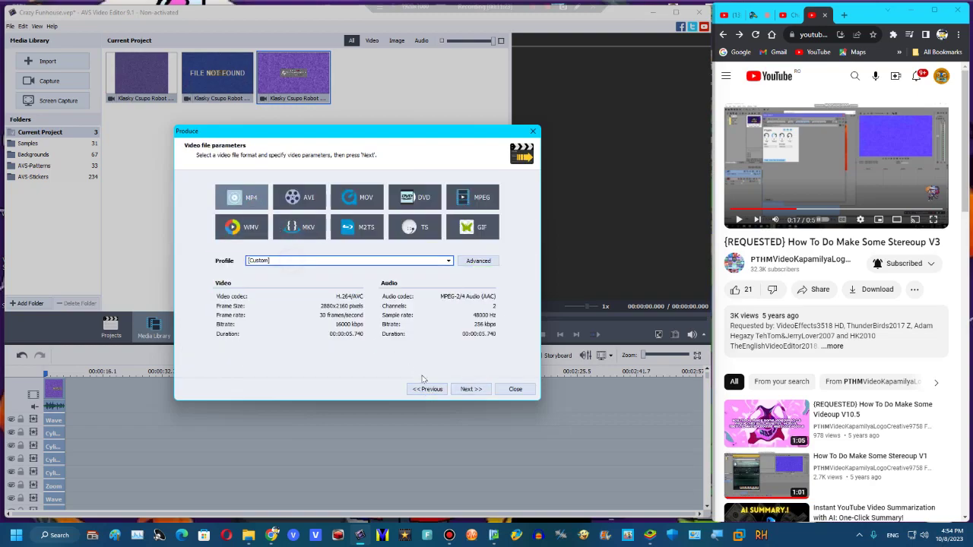
{"action": "left_click", "coordinate": [467, 392]}
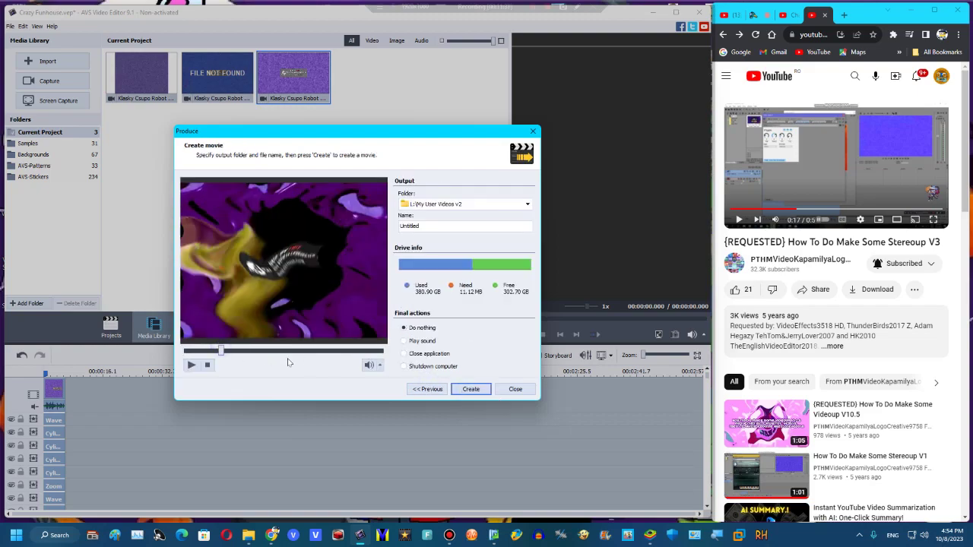
- Create the movie in the L:\My User Videos v2 folder under the name Untitled
{"action": "left_click", "coordinate": [471, 389]}
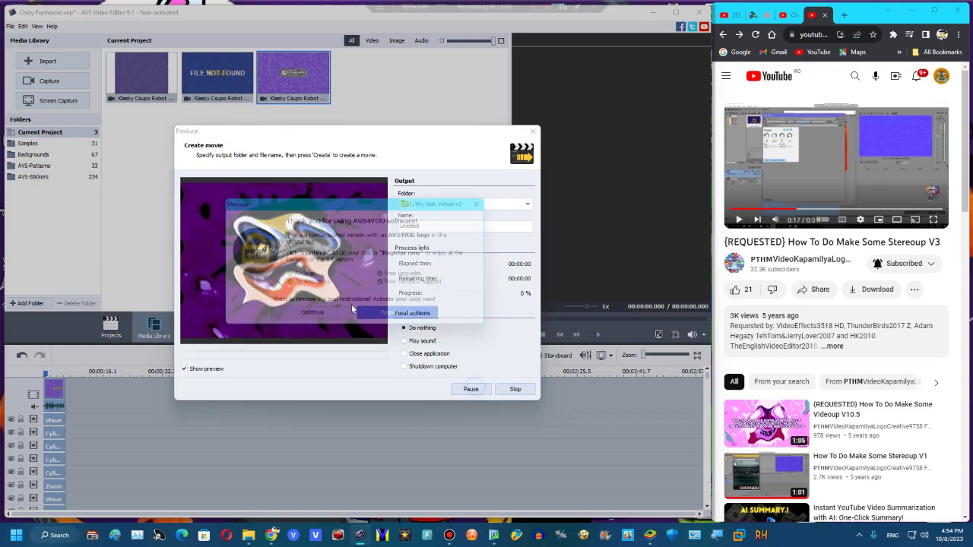
{"action": "left_click", "coordinate": [403, 319]}
{"action": "left_click", "coordinate": [534, 6]}
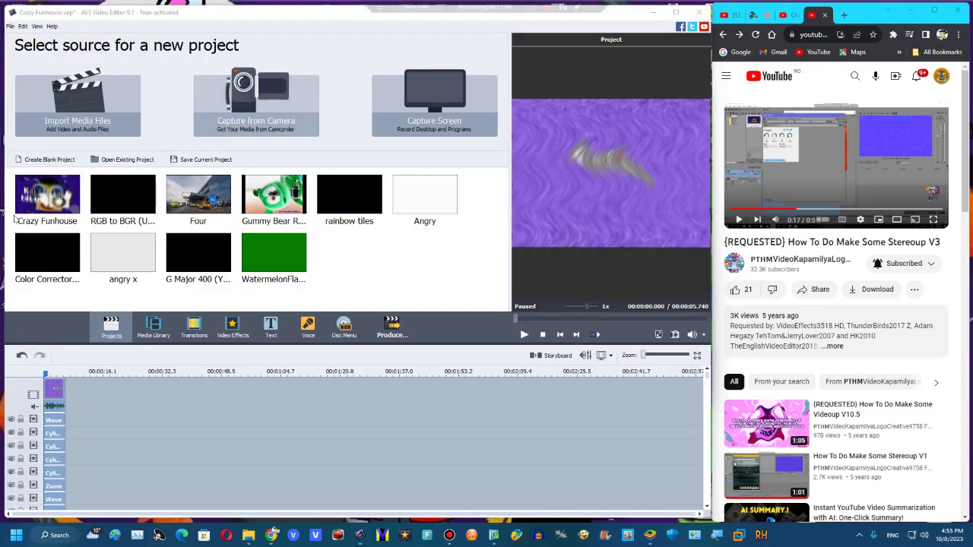
- Create a blank project without saving the Crazy Funhouse project and show its media library
{"action": "left_click", "coordinate": [51, 163]}
{"action": "left_click", "coordinate": [357, 293]}
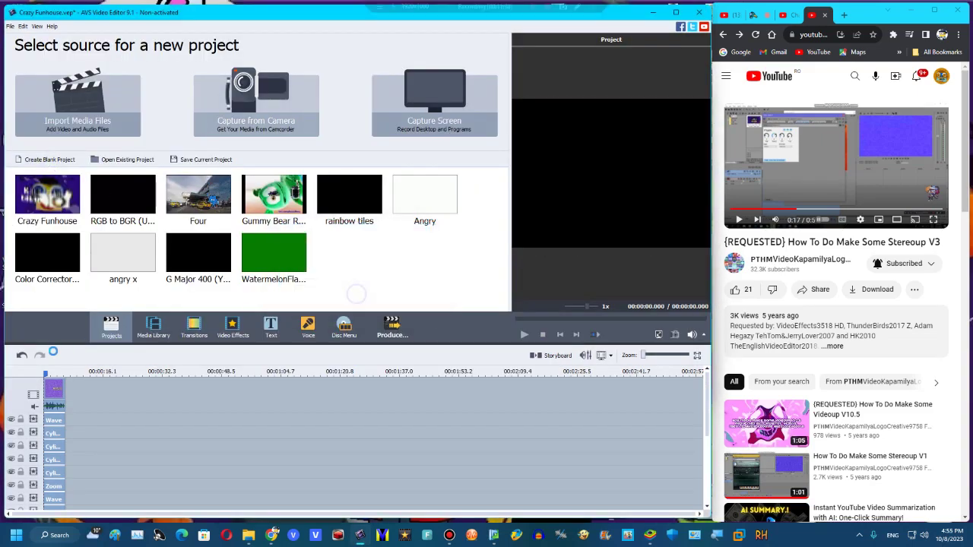
{"action": "left_click", "coordinate": [152, 332]}
- Import the Klasky Csupo Robot Logo video from the My User Videos v2 folder into the project
{"action": "left_click", "coordinate": [249, 535]}
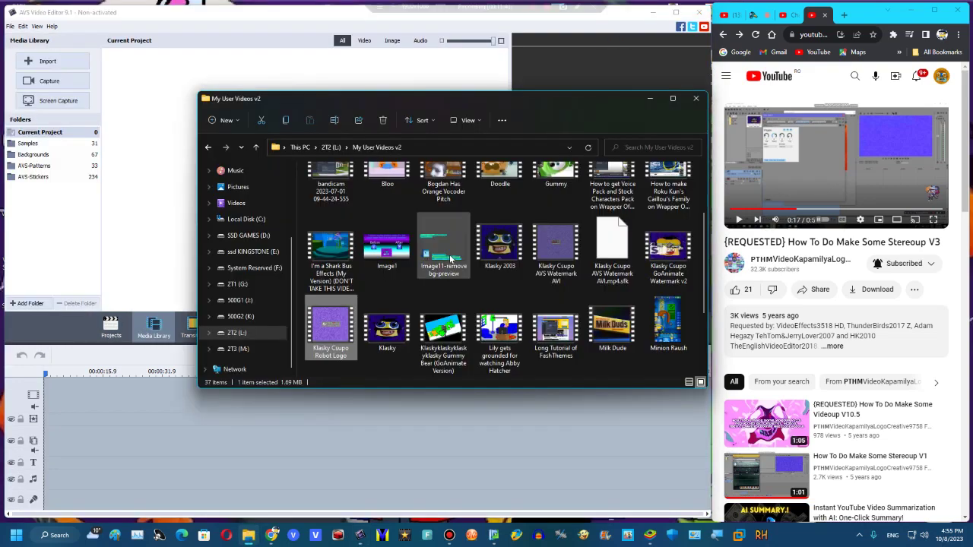
{"action": "left_click_drag", "start_coordinate": [80, 408], "coordinate": [80, 408]}
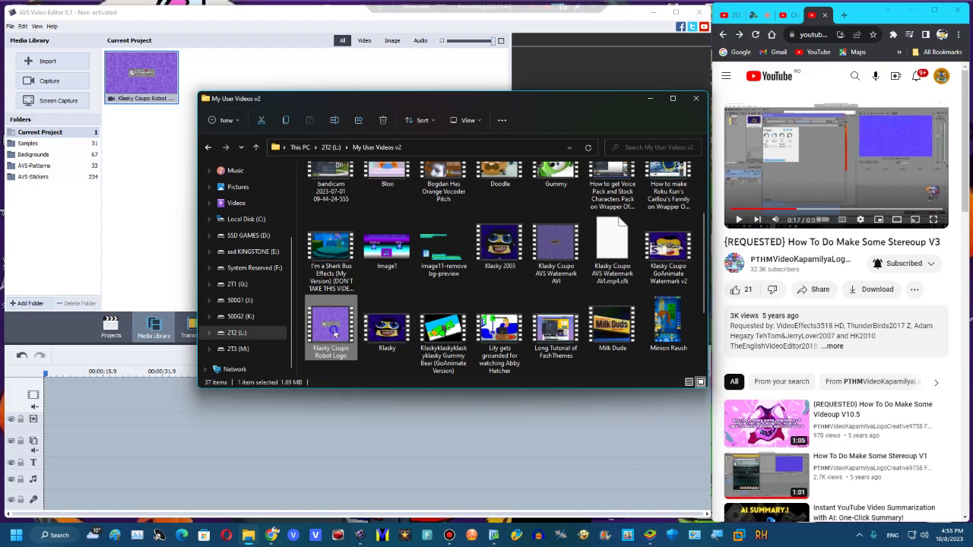
{"action": "left_click", "coordinate": [239, 62]}
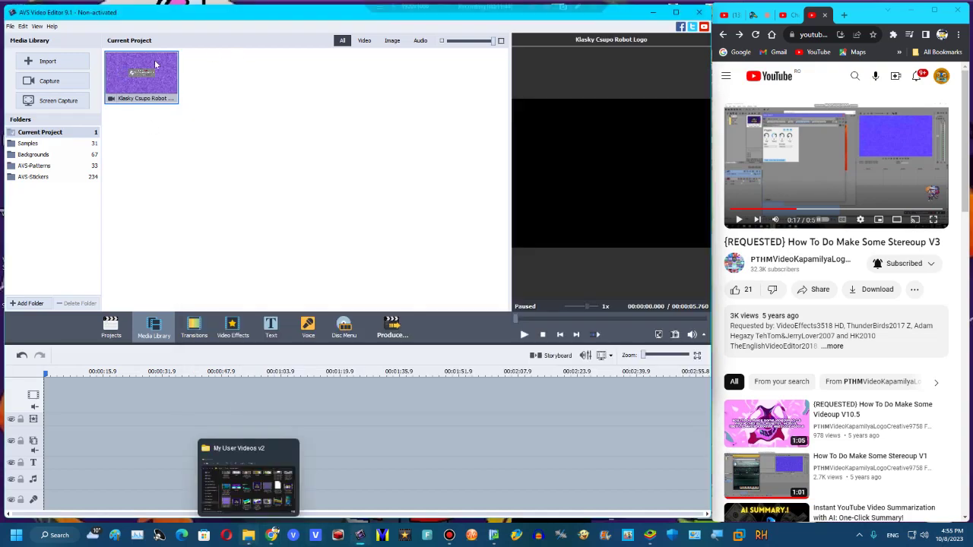
- Try to delete the Klasky Csupo Robot Logo file from the My User Videos v2 folder
{"action": "left_click", "coordinate": [247, 475]}
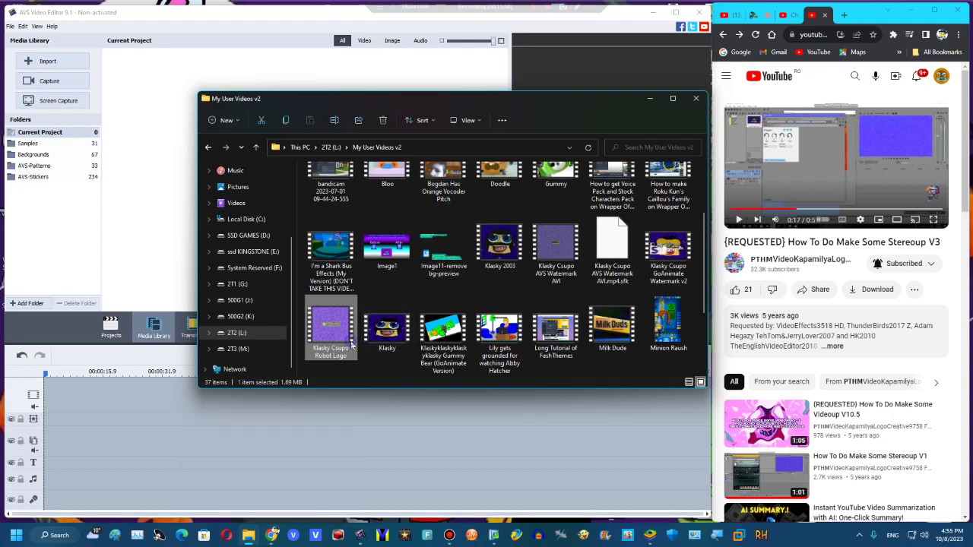
{"action": "key", "text": "Delete"}
{"action": "left_click", "coordinate": [263, 212]}
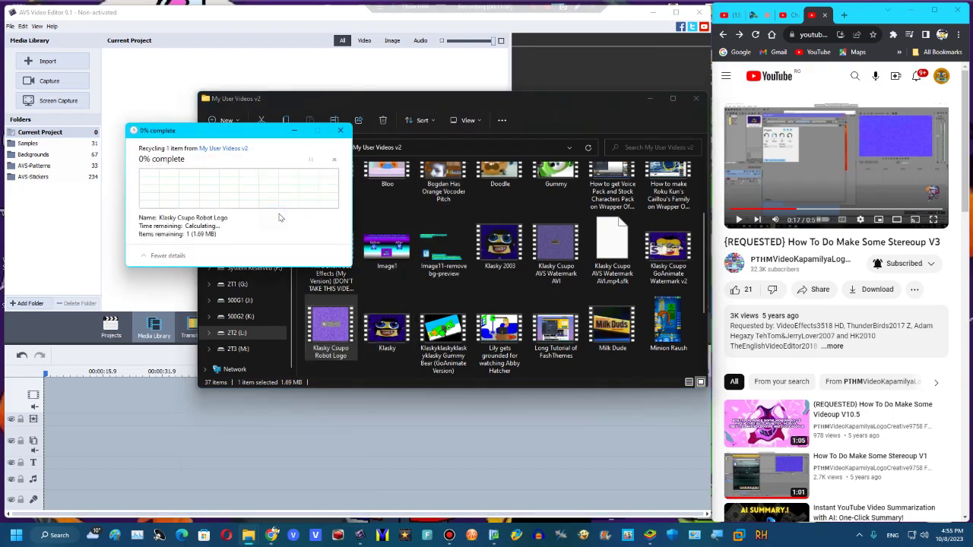
{"action": "left_click", "coordinate": [308, 213]}
- Create another blank project and retry deleting the Klasky Csupo Robot Logo file from the My User Videos v2 folder
{"action": "left_click", "coordinate": [111, 327]}
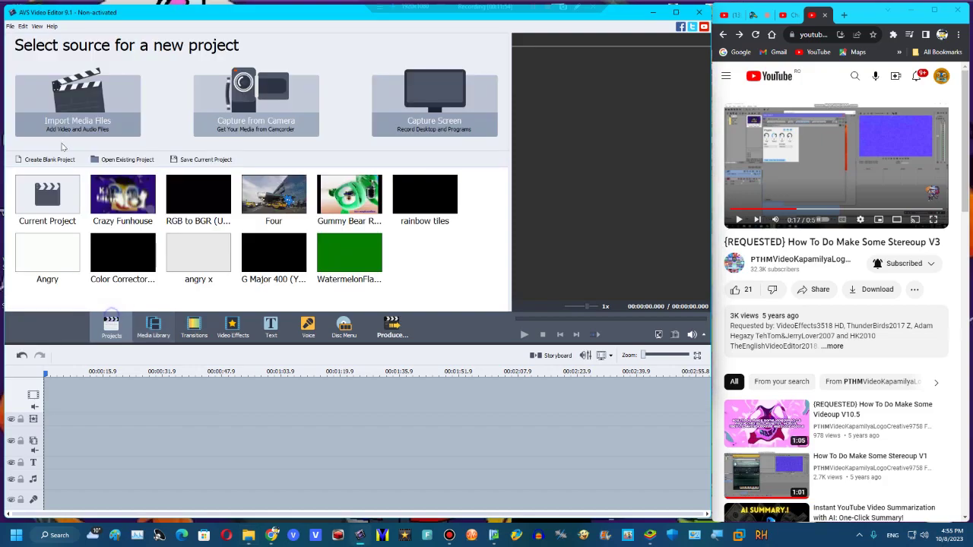
{"action": "left_click", "coordinate": [49, 160]}
{"action": "left_click", "coordinate": [355, 295]}
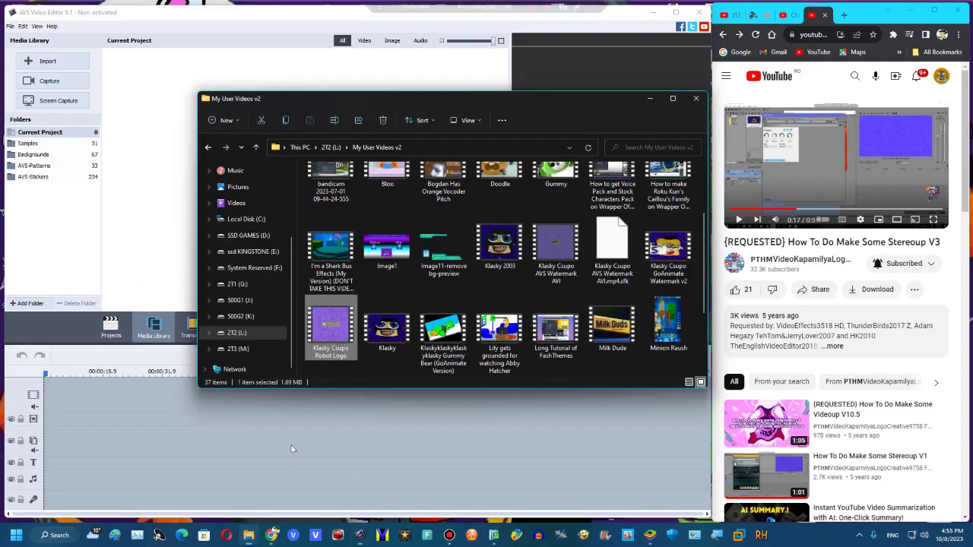
{"action": "key", "text": "Delete"}
{"action": "left_click", "coordinate": [509, 210]}
{"action": "left_click", "coordinate": [561, 211]}
- Add the rendered Untitled video from My User Videos v2 to the timeline and place the playhead at 00:00:02.733
{"action": "scroll", "coordinate": [494, 323], "scroll_direction": "down", "scroll_amount": 2}
{"action": "left_click", "coordinate": [607, 289]}
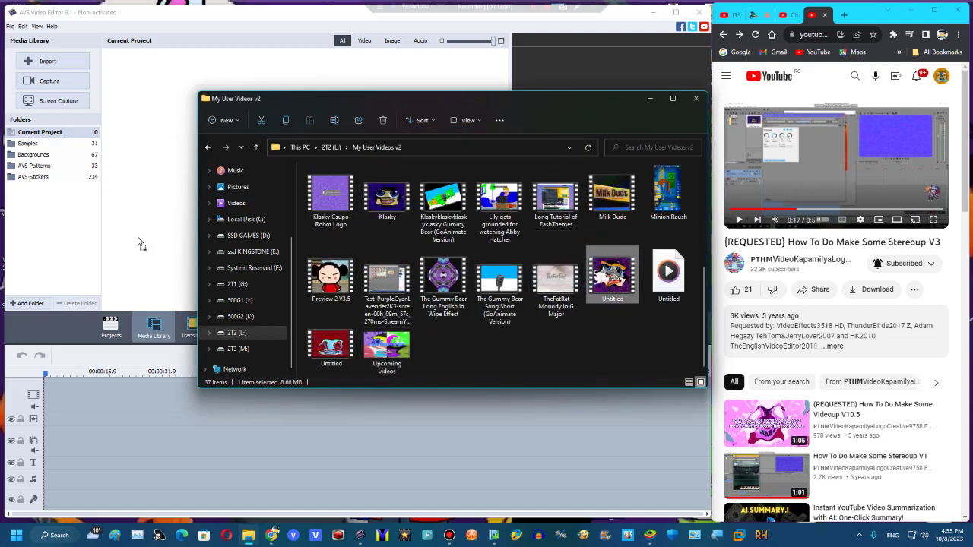
{"action": "left_click_drag", "start_coordinate": [130, 371], "coordinate": [124, 408]}
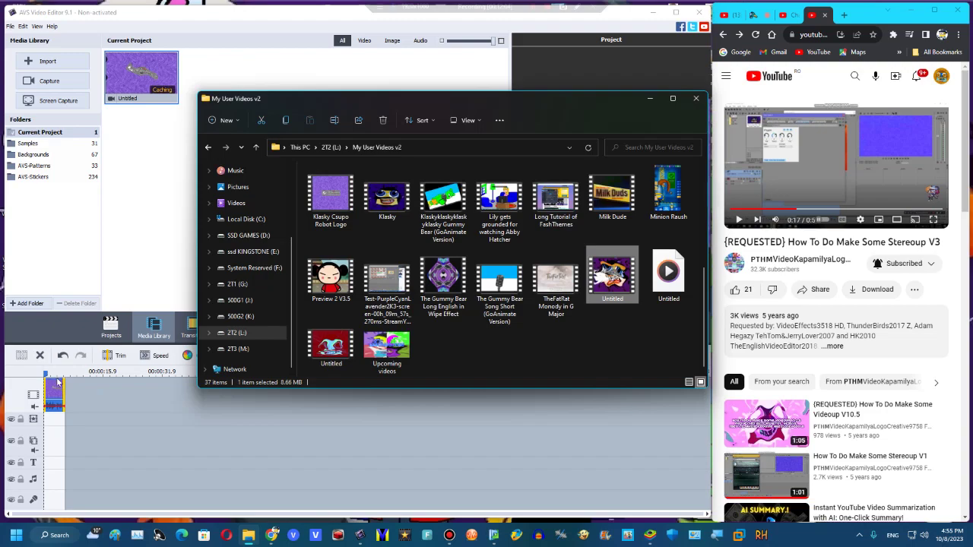
{"action": "left_click", "coordinate": [54, 376]}
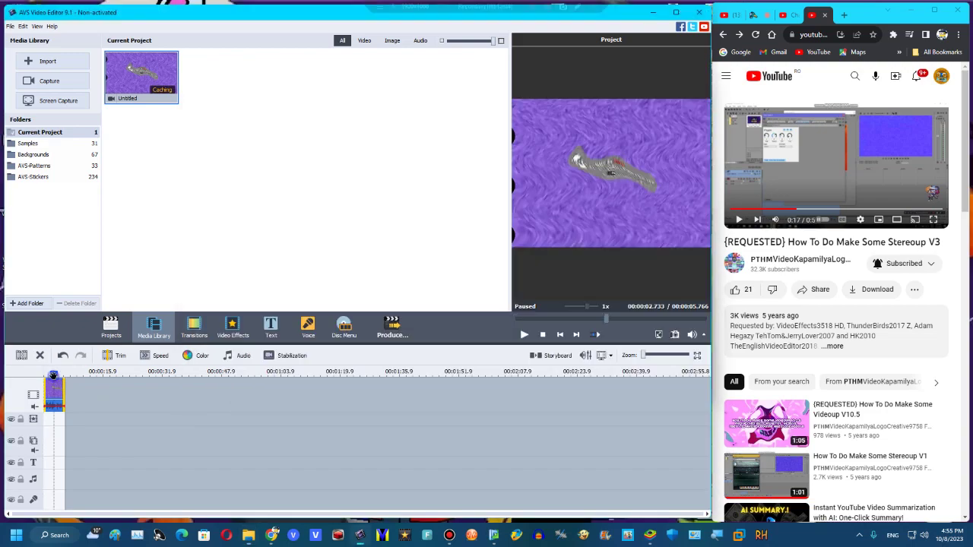
- Start producing the movie as a file, dismissing the converter's completion message and special offer
{"action": "left_click", "coordinate": [394, 330]}
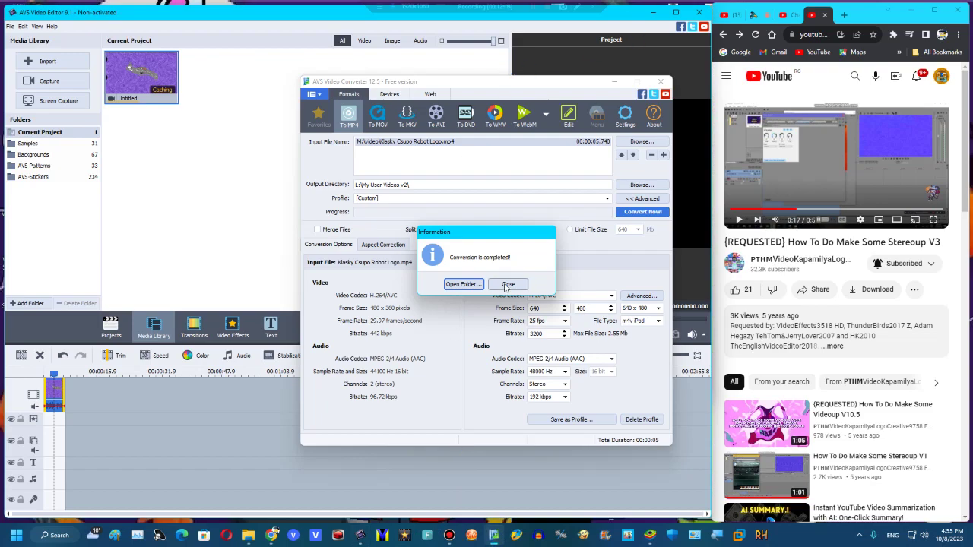
{"action": "left_click", "coordinate": [507, 285]}
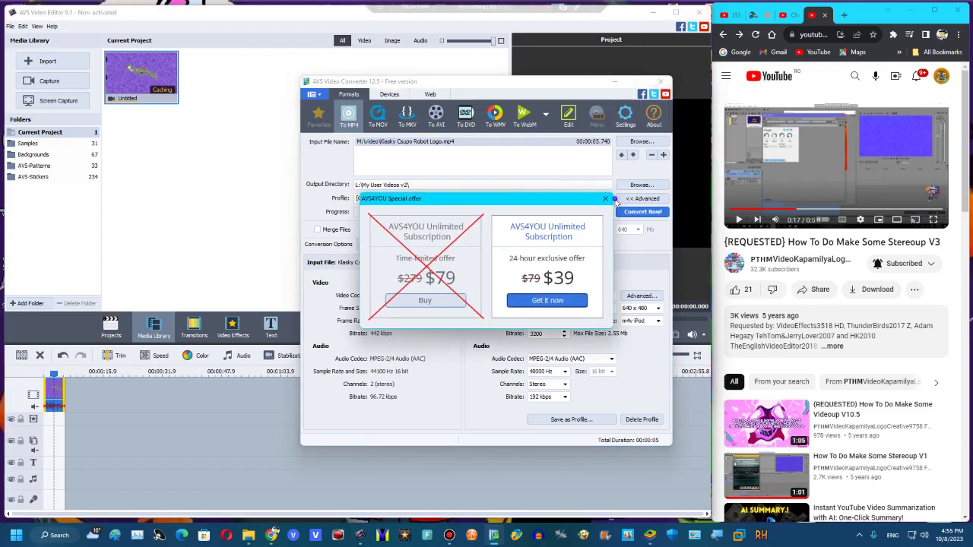
{"action": "left_click", "coordinate": [606, 198]}
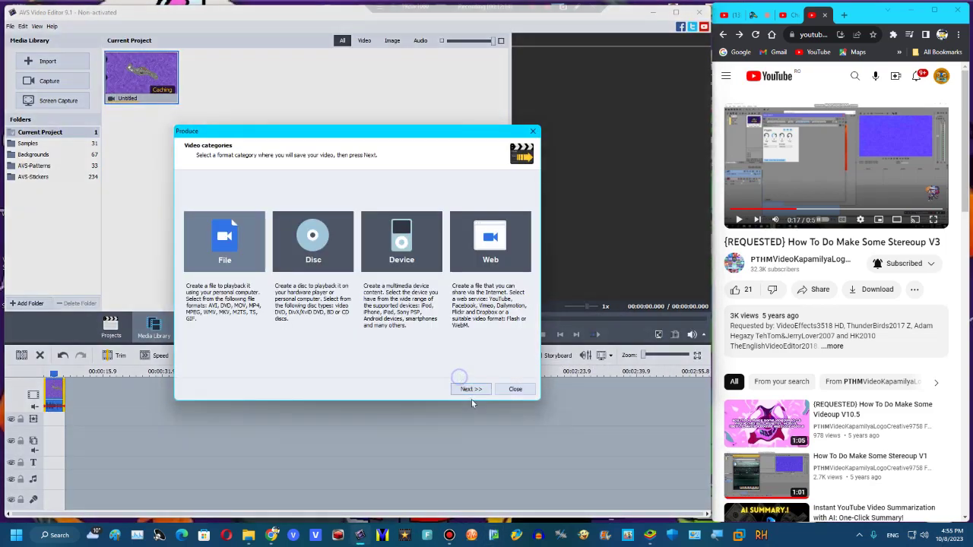
{"action": "left_click", "coordinate": [465, 389]}
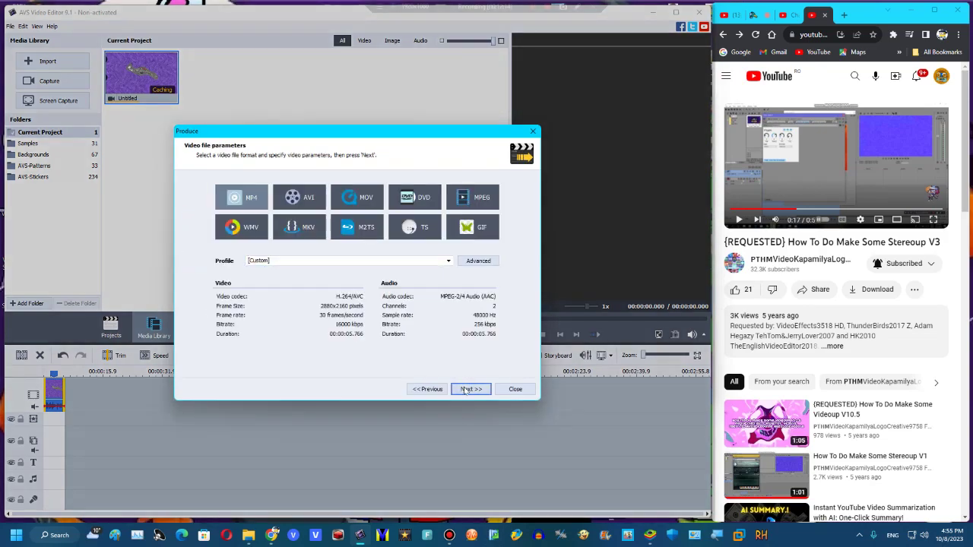
- Set the output to WMV with the Windows Media Video 9 High Quality profile and proceed to the output page
{"action": "left_click", "coordinate": [301, 263]}
{"action": "left_click", "coordinate": [295, 310]}
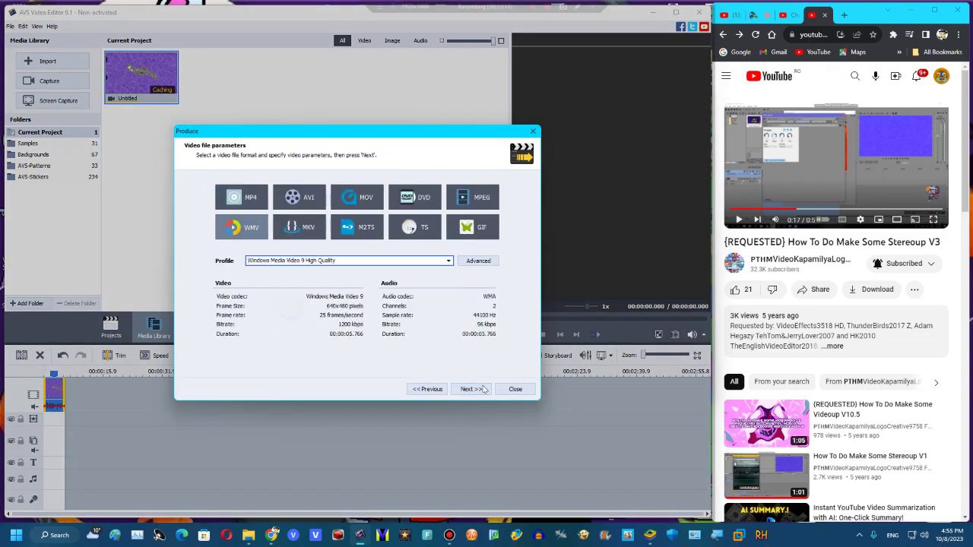
{"action": "left_click", "coordinate": [471, 389]}
- Name the output file "I made Stereoup v3 Visuals on AVS Video Editor" and start creating the movie
{"action": "double_click", "coordinate": [426, 226]}
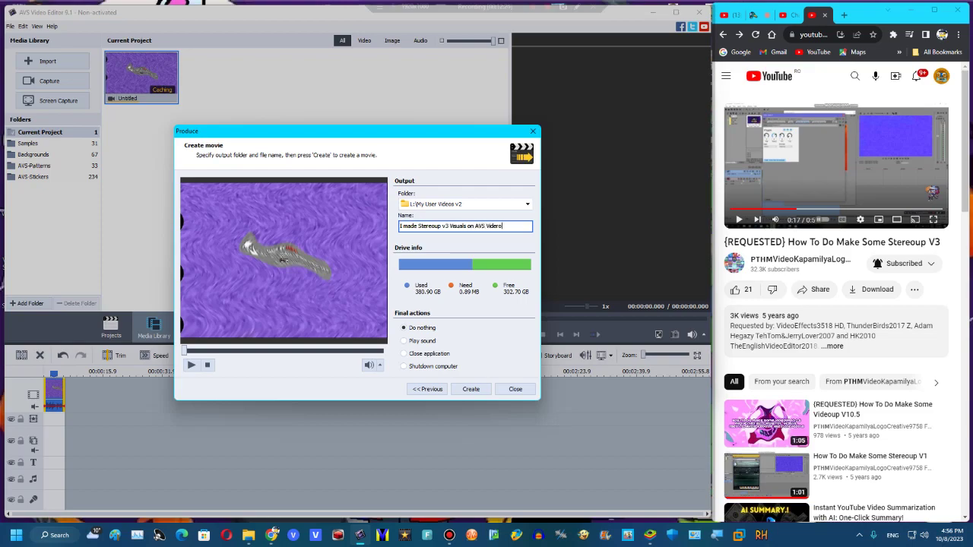
{"action": "type", "text": "ED"}
{"action": "key", "text": "BackSpace"}
{"action": "type", "text": "d"}
{"action": "left_click", "coordinate": [471, 389]}
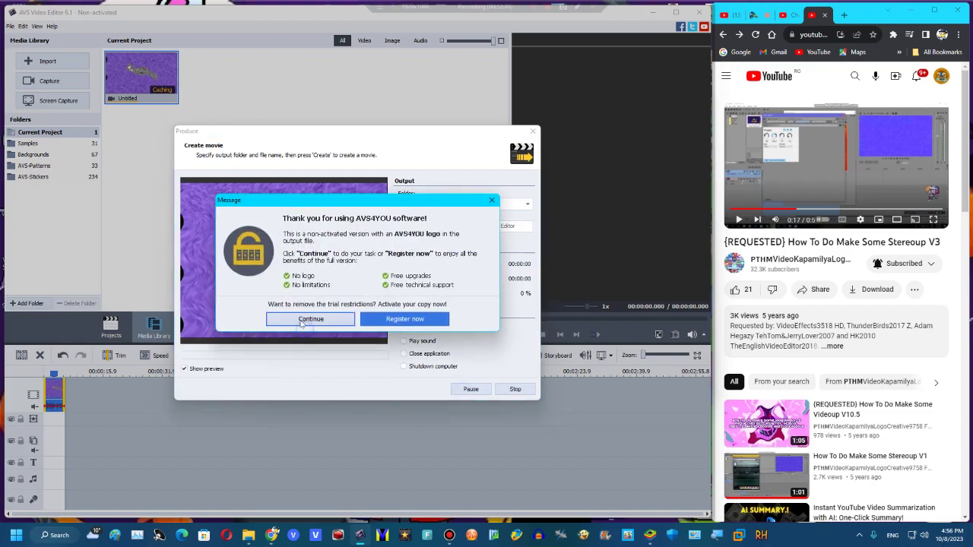